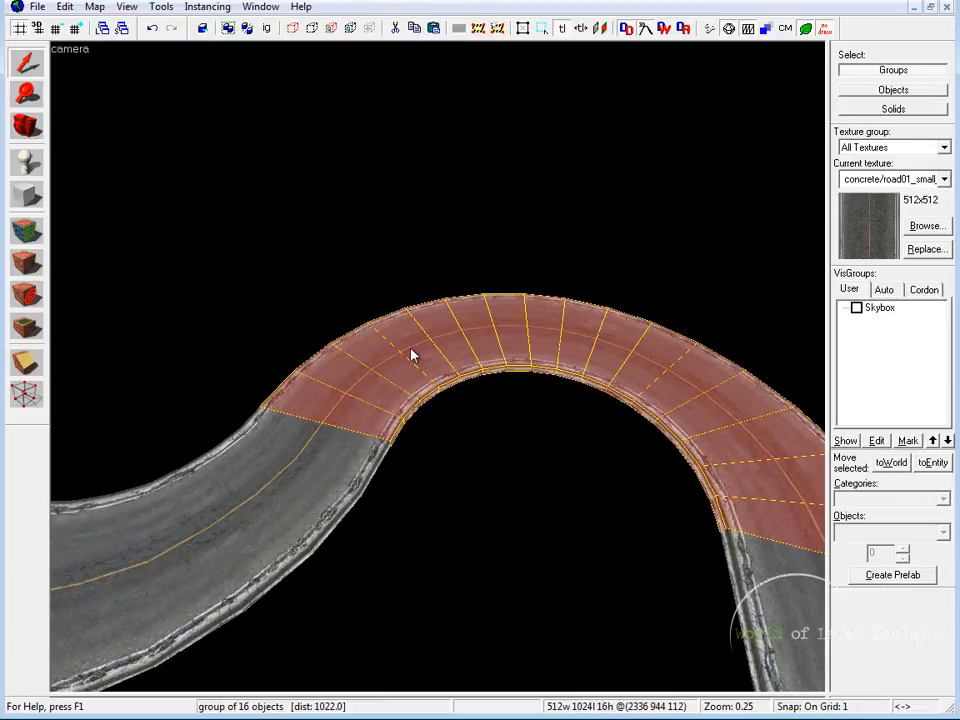
Examine the finished curved road and the intersection, selecting individual brushes to see how the pieces fit together
{"action": "key", "text": "s"}
{"action": "key", "text": "Right"}
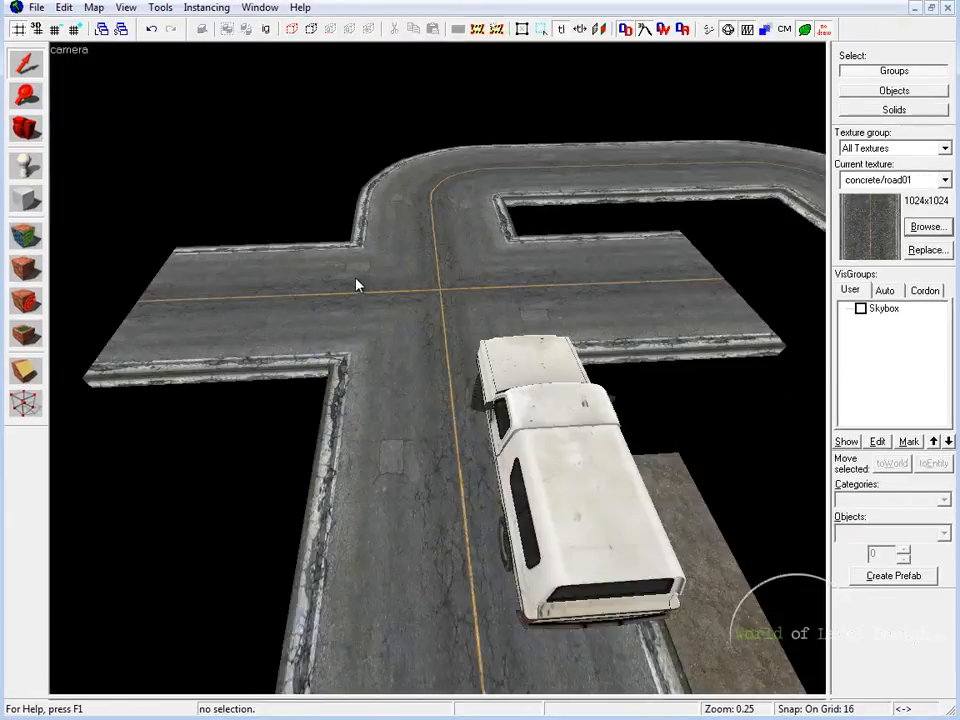
{"action": "left_click", "coordinate": [356, 286]}
{"action": "left_click", "coordinate": [418, 328]}
{"action": "left_click", "coordinate": [429, 272]}
{"action": "left_click", "coordinate": [510, 290]}
{"action": "left_click", "coordinate": [435, 270]}
{"action": "left_click", "coordinate": [352, 308]}
{"action": "left_click", "coordinate": [472, 279]}
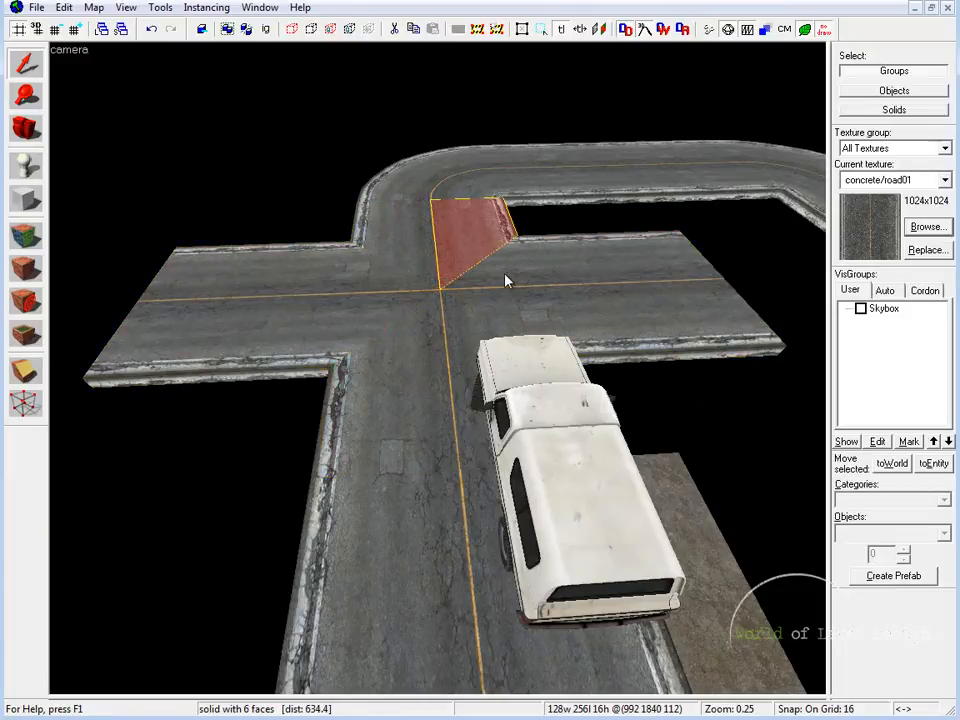
{"action": "left_click", "coordinate": [596, 266]}
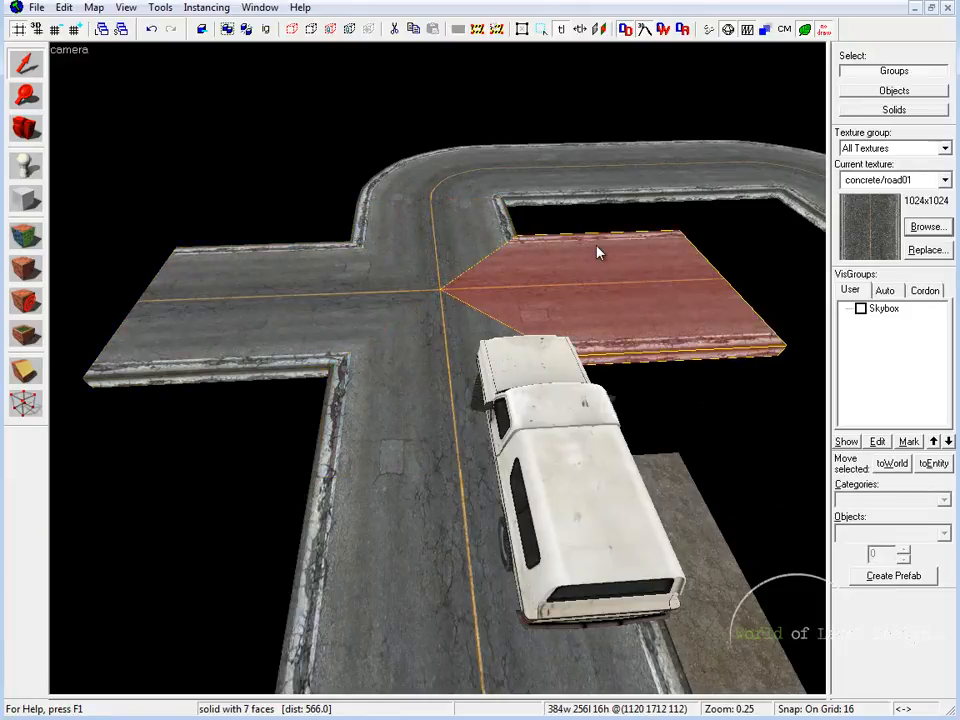
{"action": "key", "text": "z"}
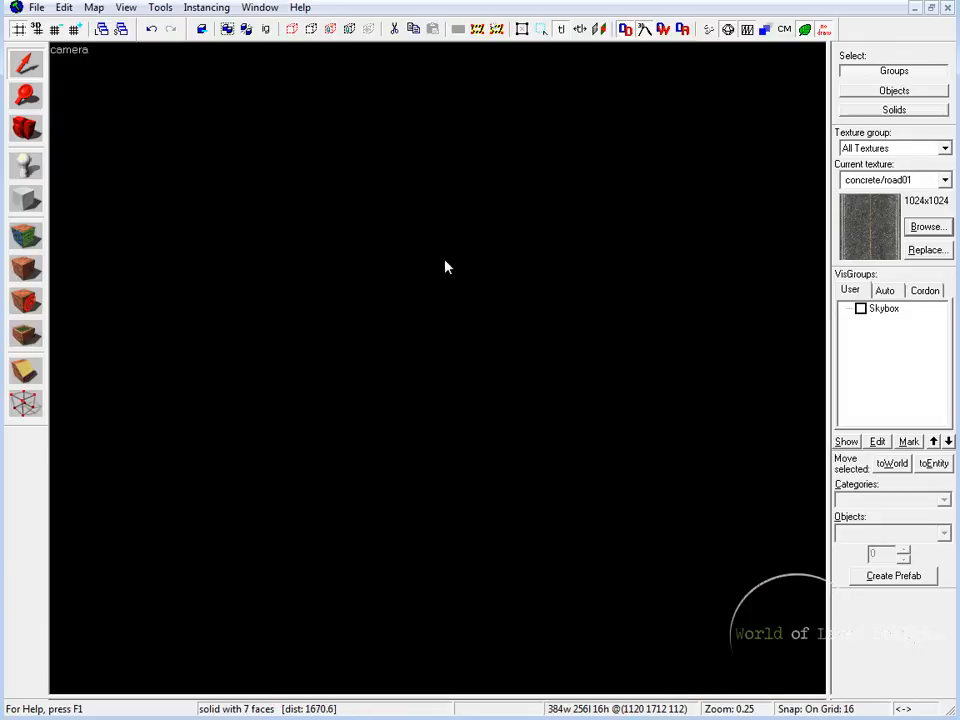
Choose concrete/road01 from the road textures as the current texture
{"action": "left_click", "coordinate": [924, 228]}
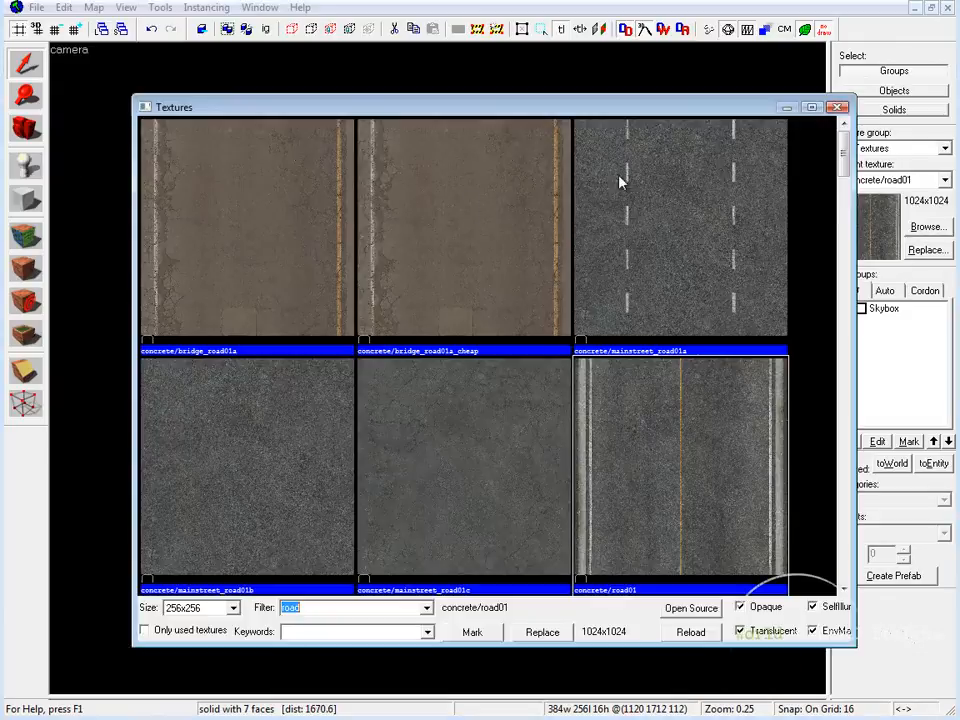
{"action": "left_click_drag", "start_coordinate": [845, 148], "coordinate": [844, 178]}
{"action": "left_click", "coordinate": [696, 222]}
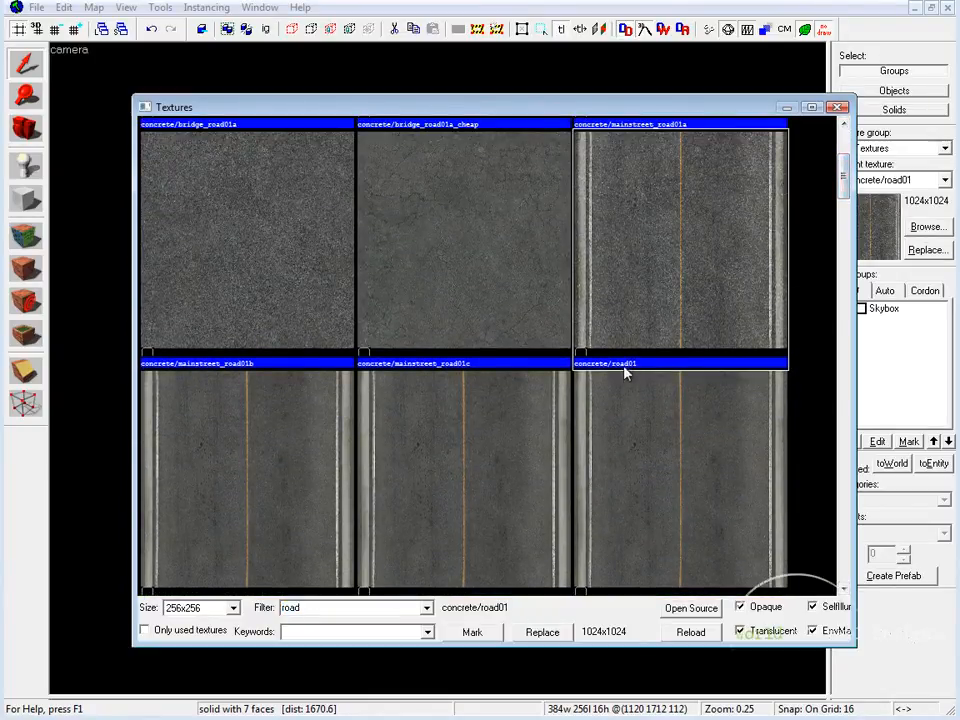
{"action": "double_click", "coordinate": [711, 213]}
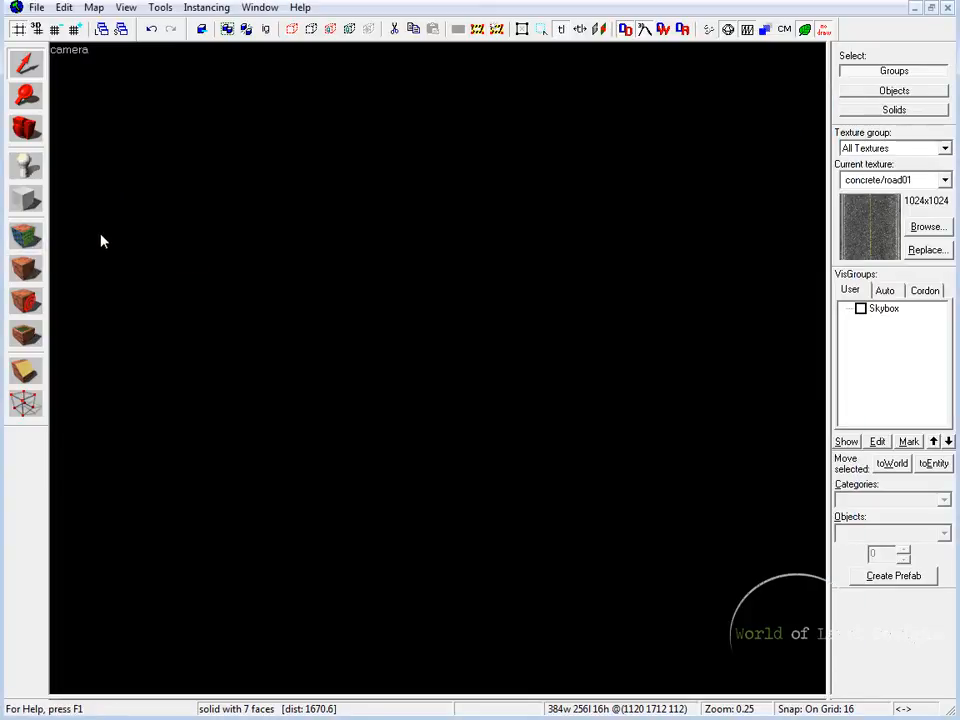
Draw a block outline 512 units wide and 256 units long in an empty area of the top view
{"action": "left_click", "coordinate": [27, 200]}
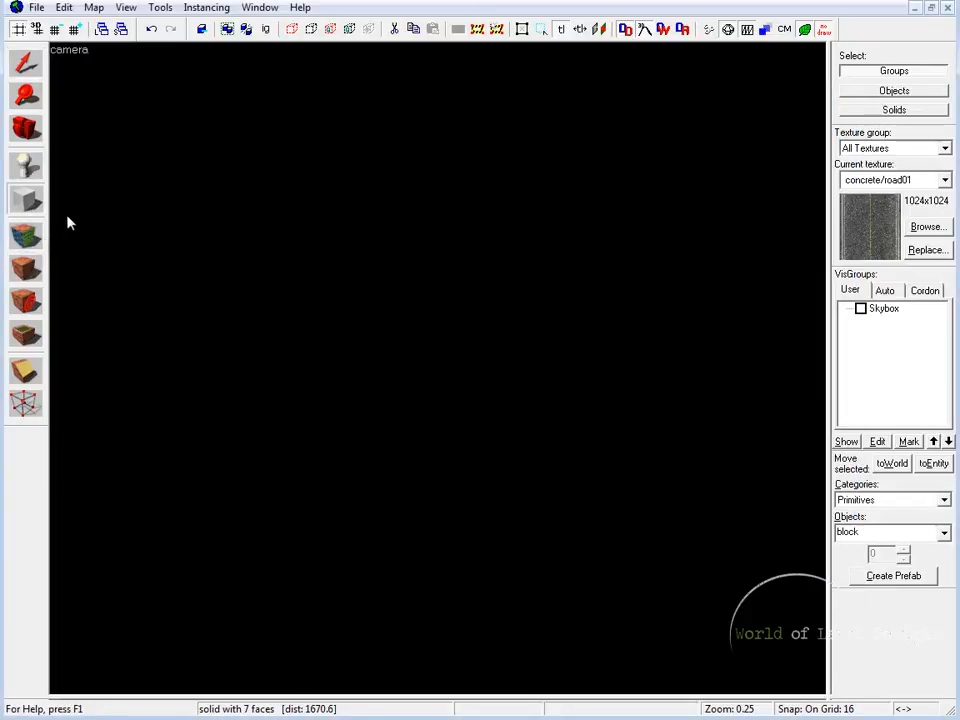
{"action": "key", "text": "shift+z"}
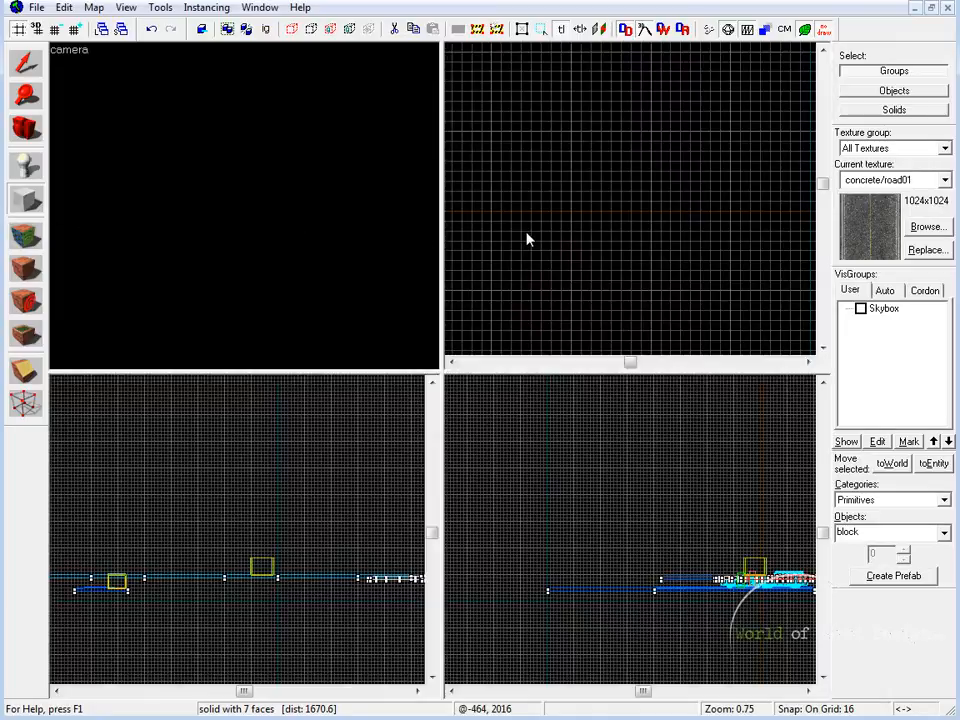
{"action": "left_click_drag", "start_coordinate": [561, 146], "coordinate": [801, 309]}
{"action": "scroll", "coordinate": [744, 287], "scroll_direction": "down", "scroll_amount": 2}
{"action": "middle_click_drag", "start_coordinate": [766, 277], "coordinate": [660, 278]}
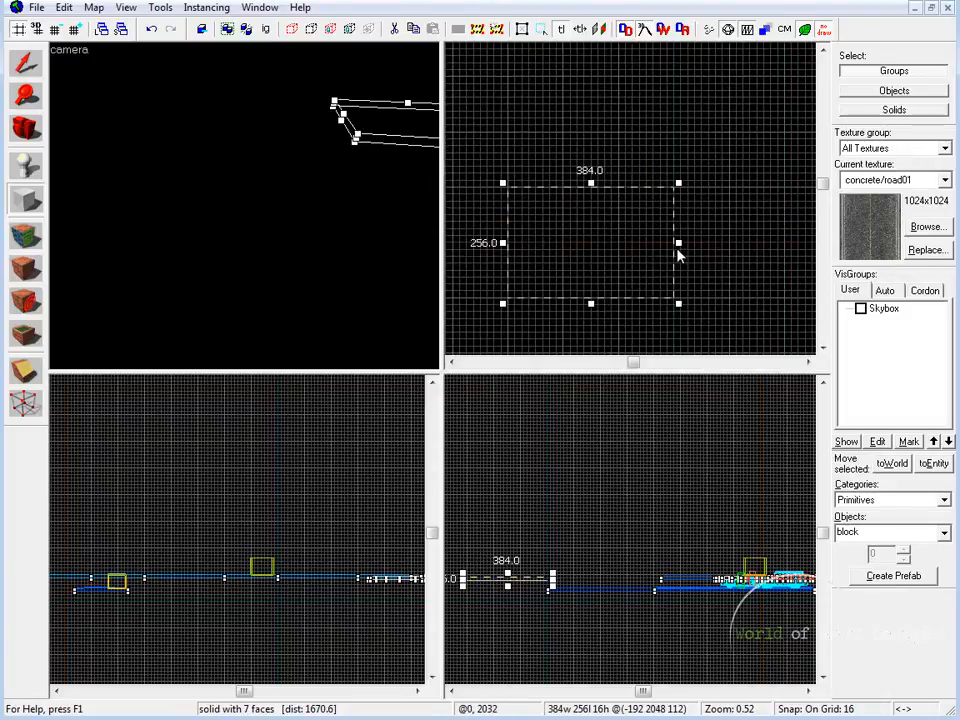
{"action": "left_click_drag", "start_coordinate": [678, 243], "coordinate": [731, 251]}
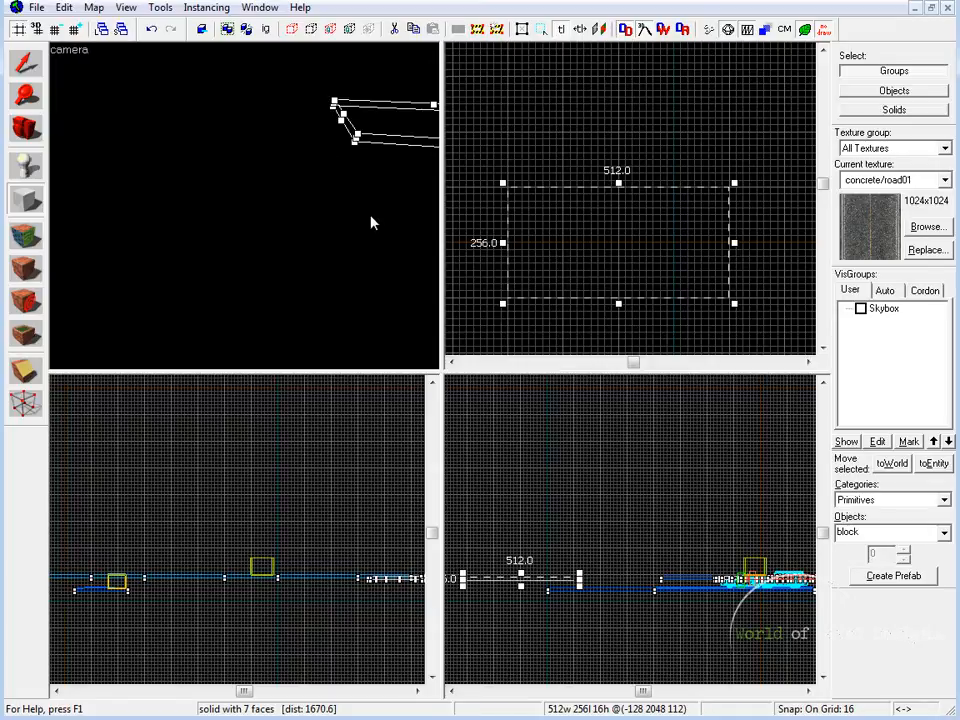
Move the block outline to centre on -640, 2048 and create the road block from it
{"action": "key", "text": "shift+z"}
{"action": "key", "text": "z"}
{"action": "key", "text": "w"}
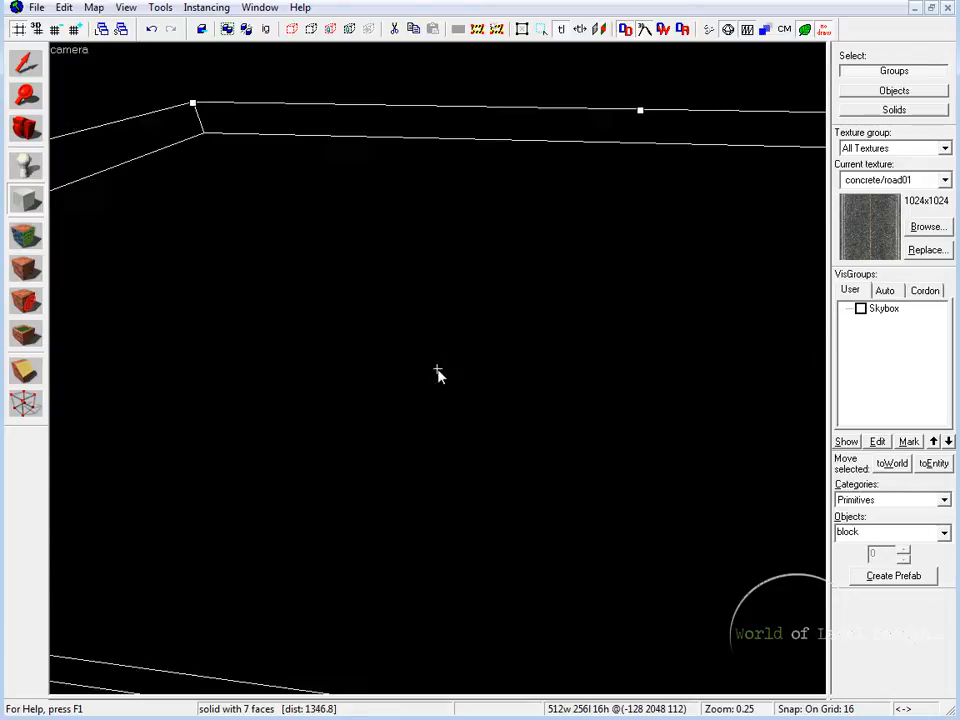
{"action": "key", "text": "s"}
{"action": "key", "text": "z"}
{"action": "key", "text": "shift+z"}
{"action": "middle_click_drag", "start_coordinate": [597, 298], "coordinate": [642, 271]}
{"action": "scroll", "coordinate": [642, 271], "scroll_direction": "down", "scroll_amount": 1}
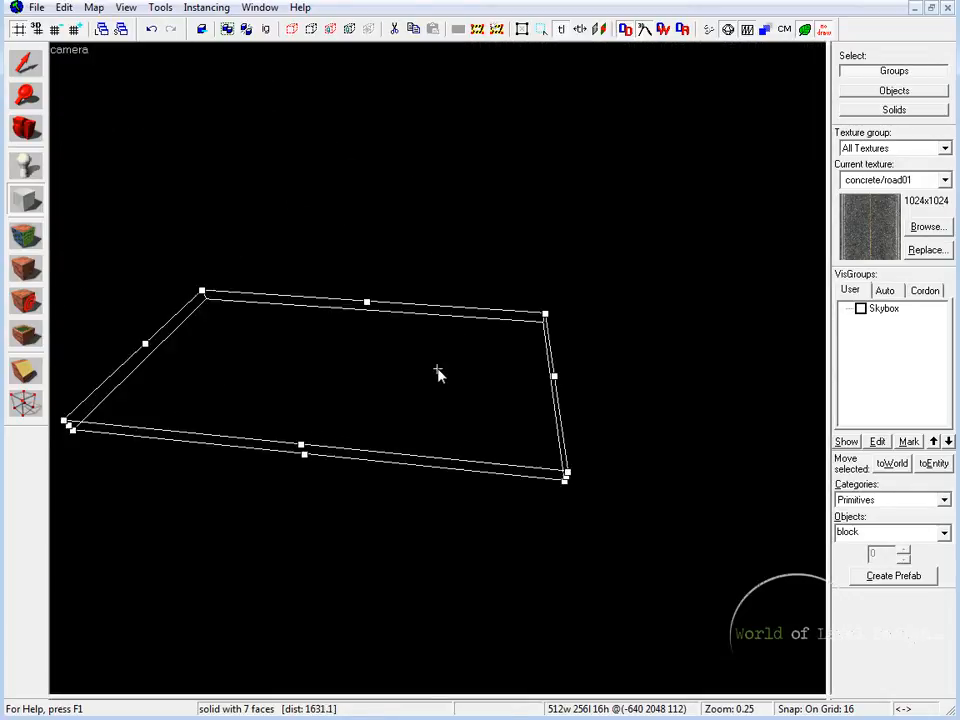
{"action": "key", "text": "w"}
{"action": "key", "text": "s"}
{"action": "key", "text": "z"}
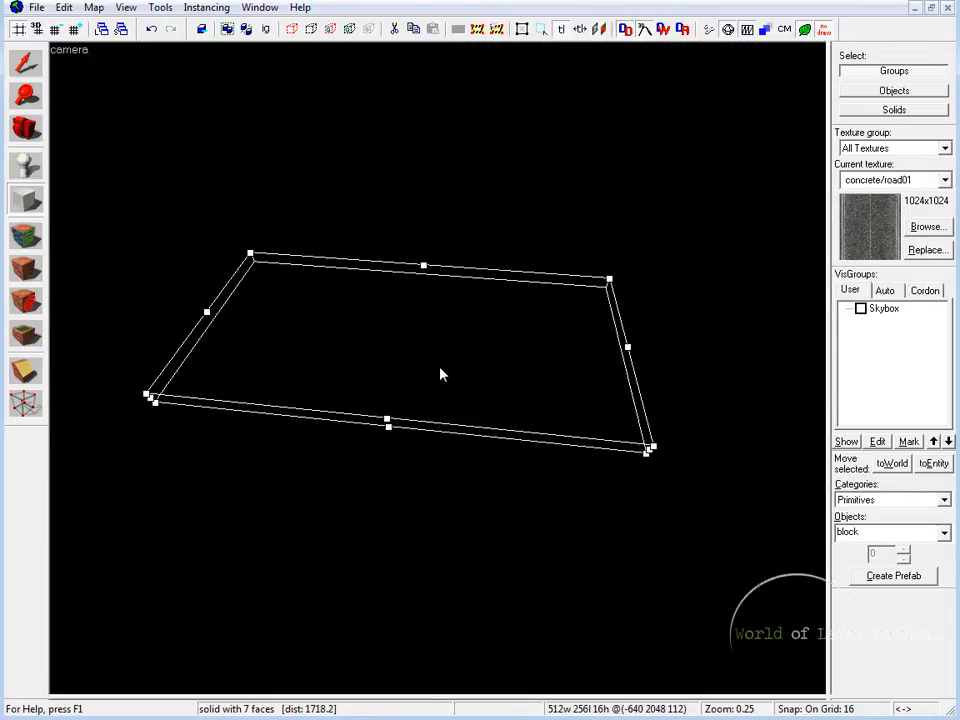
{"action": "key", "text": "Return"}
Rotate the texture on the road block's top face to 90 degrees and fit it to the face
{"action": "left_click", "coordinate": [31, 234]}
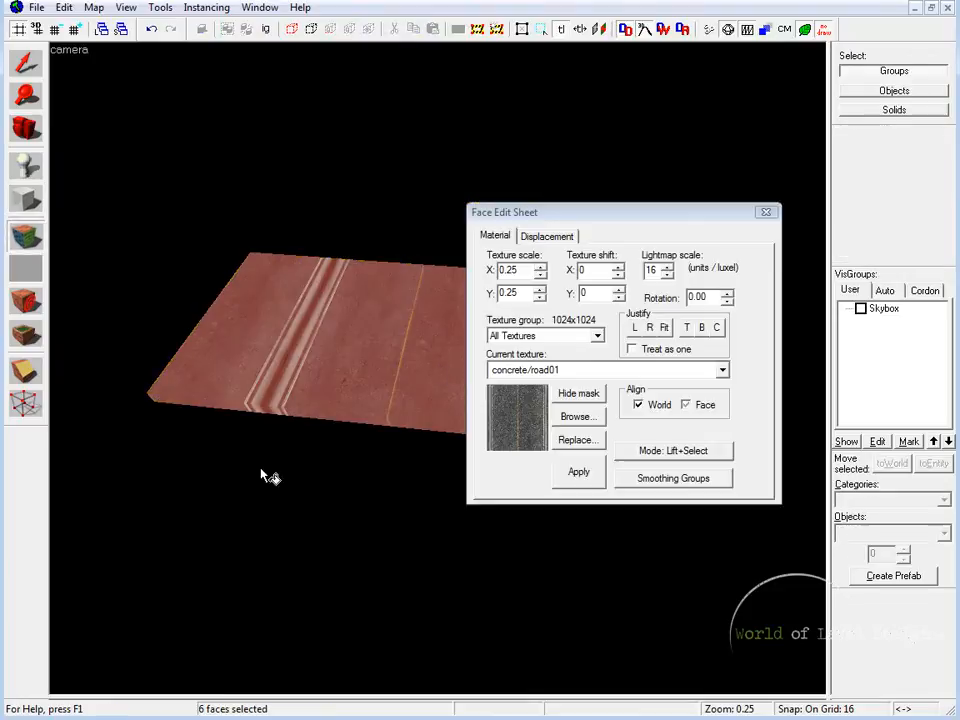
{"action": "left_click_drag", "start_coordinate": [713, 297], "coordinate": [602, 284]}
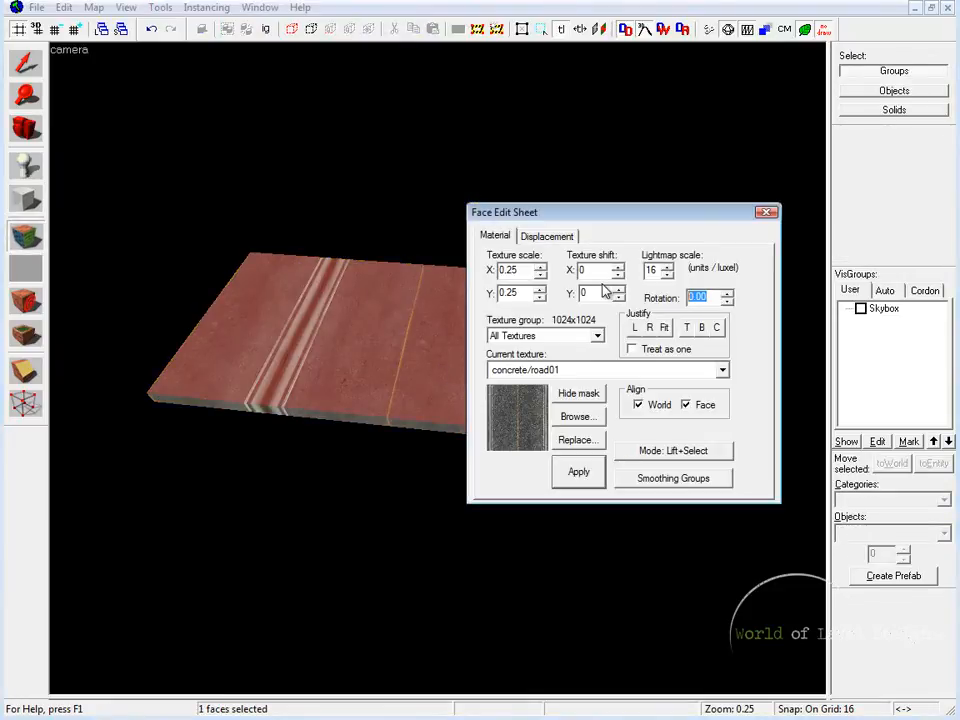
{"action": "type", "text": "90"}
{"action": "left_click", "coordinate": [324, 372]}
{"action": "key", "text": "z"}
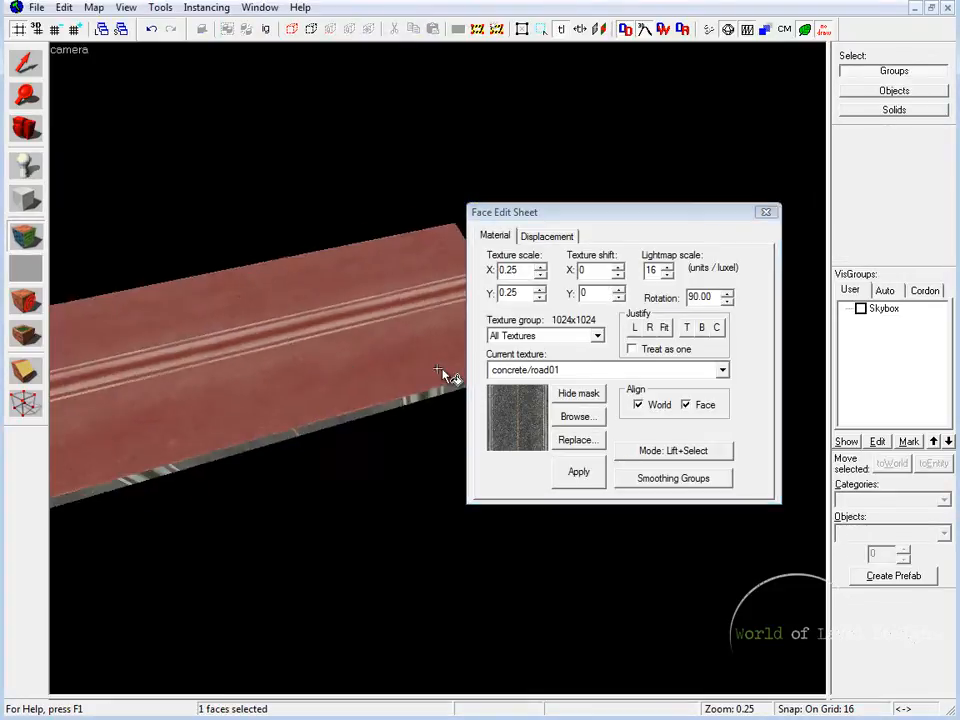
{"action": "left_click", "coordinate": [664, 327]}
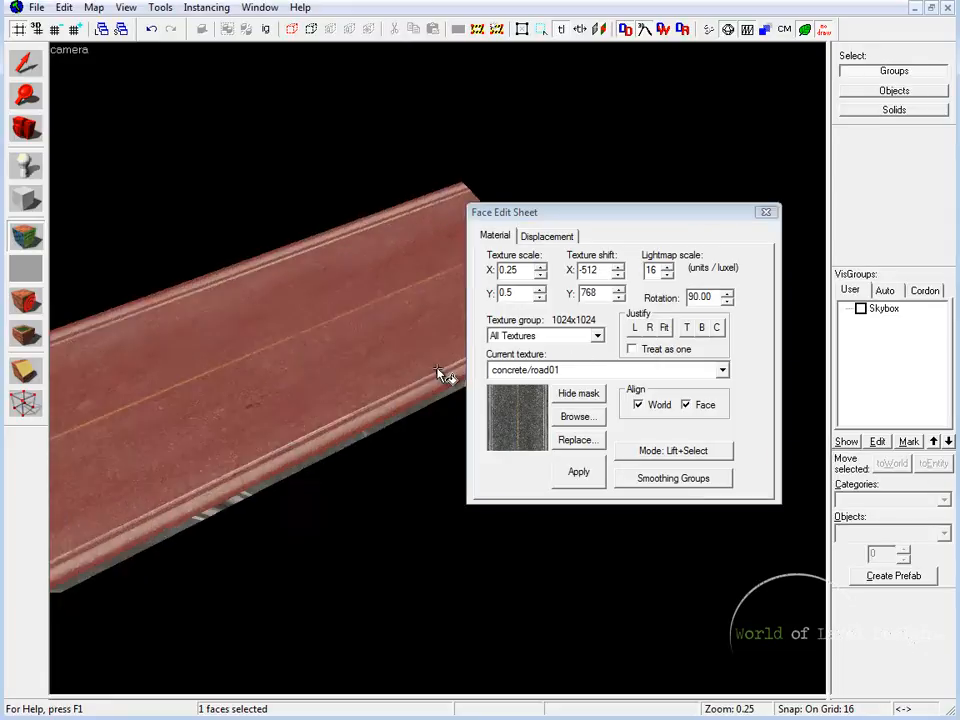
Set the texture's Y scale on the road block's top face to 0.25
{"action": "key", "text": "w"}
{"action": "key", "text": "z"}
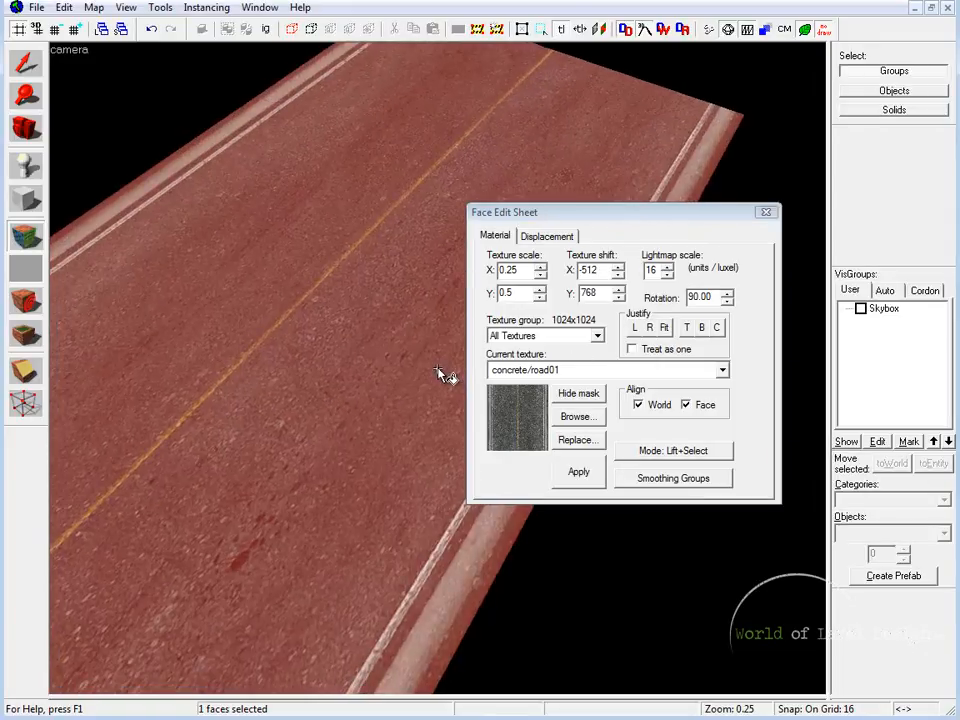
{"action": "left_click", "coordinate": [512, 296]}
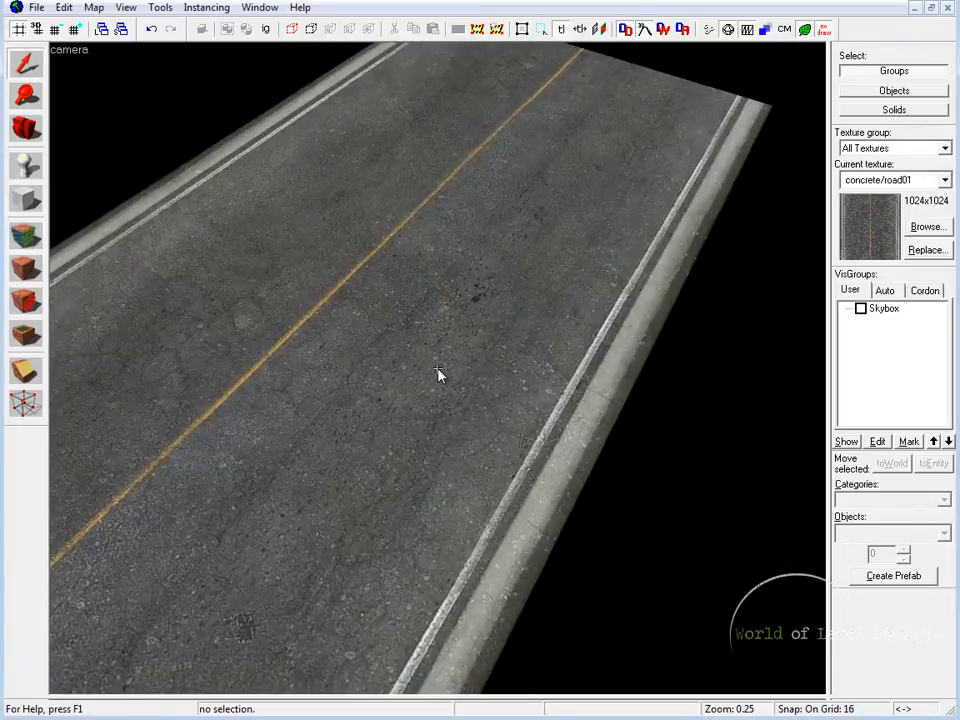
Copy the road block, rotate the copy 90 degrees and place it crosswise against the end of the original
{"action": "key", "text": "w"}
{"action": "left_click", "coordinate": [437, 375]}
{"action": "scroll", "coordinate": [438, 372], "scroll_direction": "down", "scroll_amount": 3}
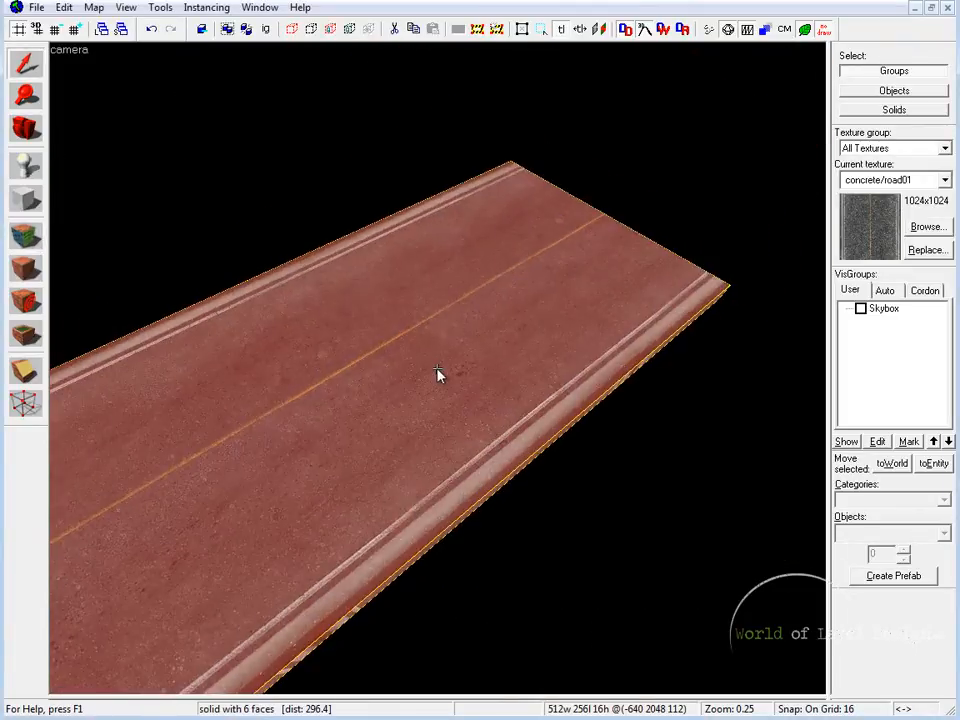
{"action": "key", "text": "d"}
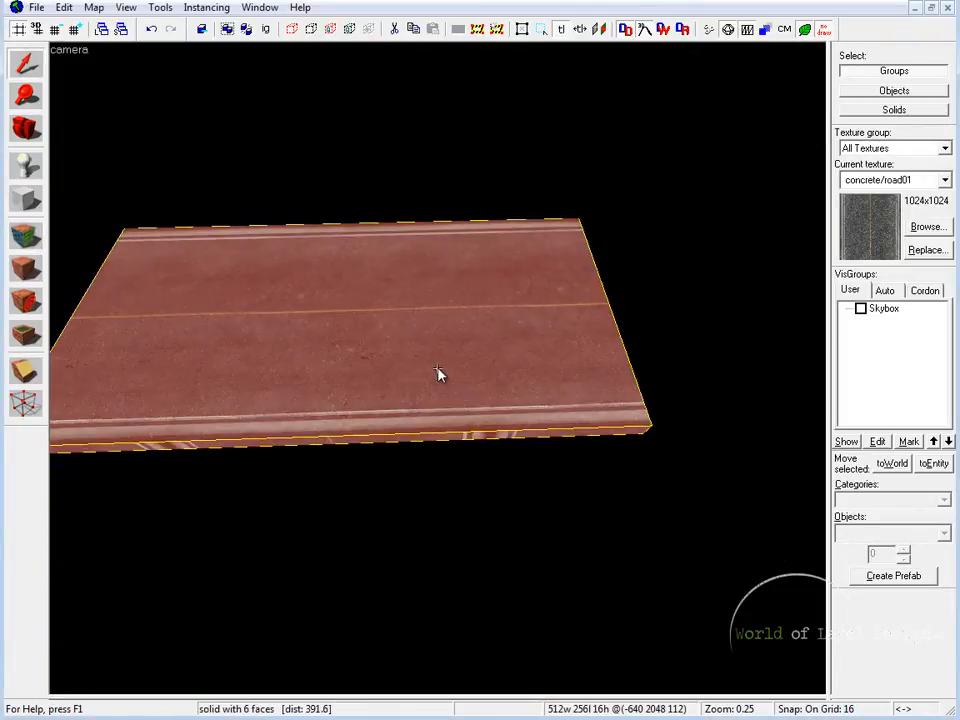
{"action": "key", "text": "shift+z"}
{"action": "scroll", "coordinate": [611, 266], "scroll_direction": "down", "scroll_amount": 1}
{"action": "middle_click_drag", "start_coordinate": [585, 263], "coordinate": [621, 272]}
{"action": "mouse_move", "coordinate": [563, 234]}
{"action": "left_mouse_down", "text": "shift"}
{"action": "mouse_move", "coordinate": [699, 238]}
{"action": "mouse_move", "coordinate": [729, 221]}
{"action": "mouse_move", "coordinate": [747, 253]}
{"action": "mouse_move", "coordinate": [688, 281]}
{"action": "mouse_move", "coordinate": [716, 276]}
{"action": "mouse_move", "coordinate": [662, 260]}
{"action": "left_mouse_up", "text": "shift"}
{"action": "key", "text": "shift+z"}
{"action": "key", "text": "z"}
{"action": "key", "text": "w"}
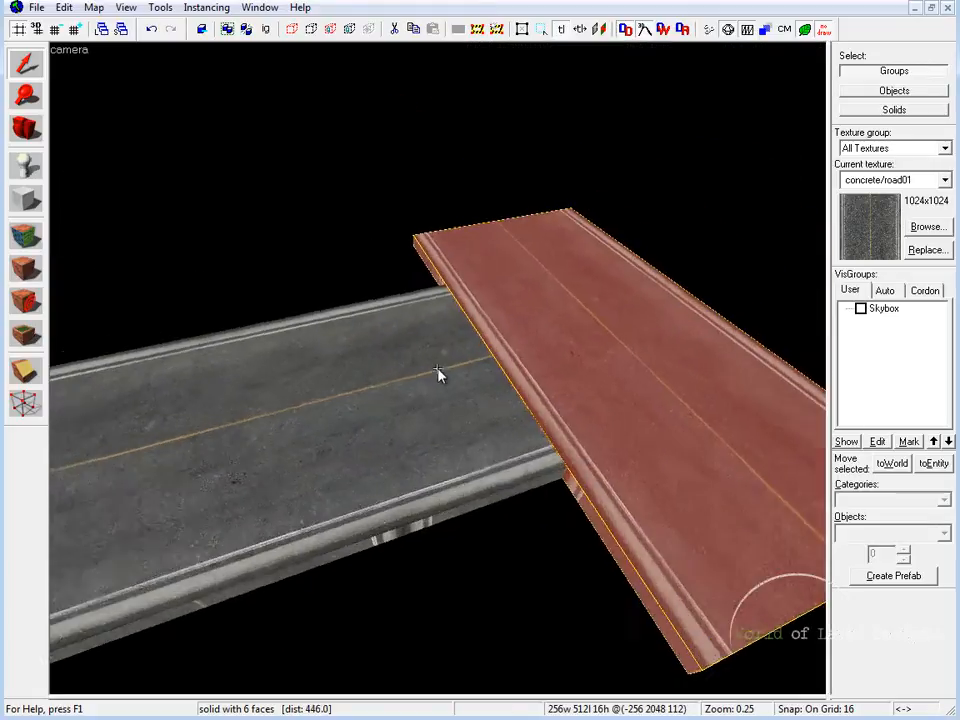
{"action": "key", "text": "s"}
{"action": "key", "text": "a"}
{"action": "key", "text": "z"}
{"action": "left_click", "coordinate": [730, 300]}
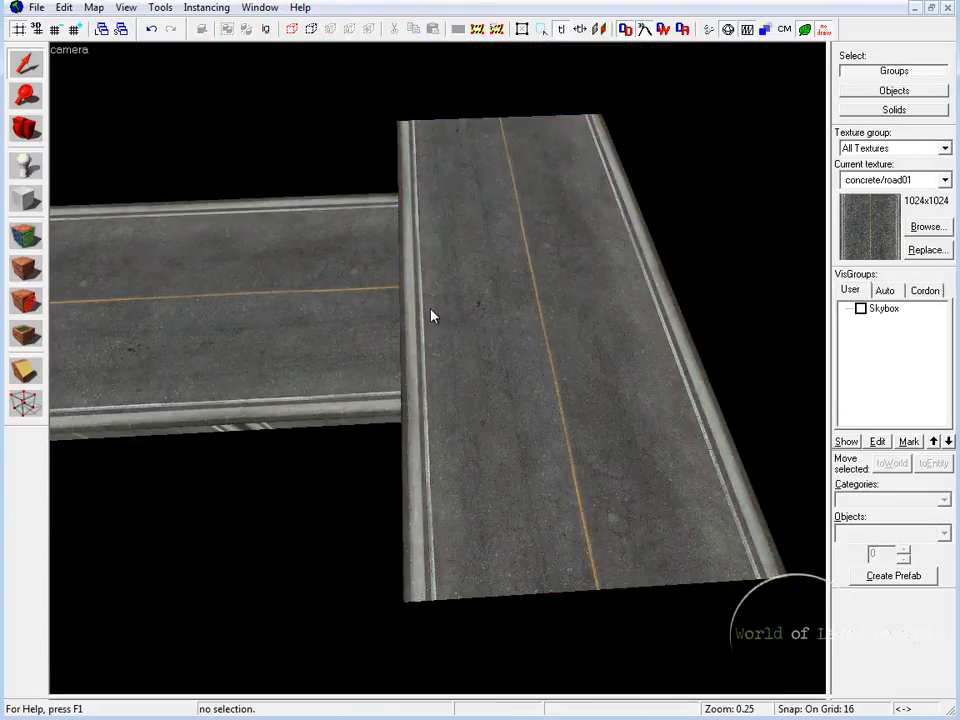
Set the texture shift on the crossing road's top face to X 612 and Y 254, hiding the curb at the joint
{"action": "left_click", "coordinate": [494, 308]}
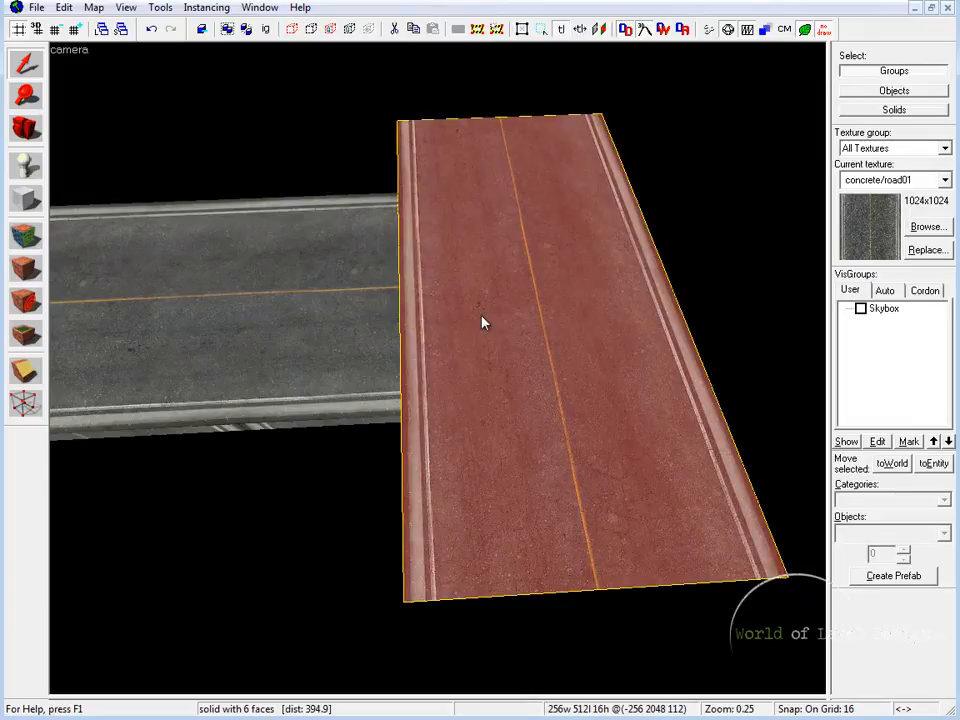
{"action": "key", "text": "z"}
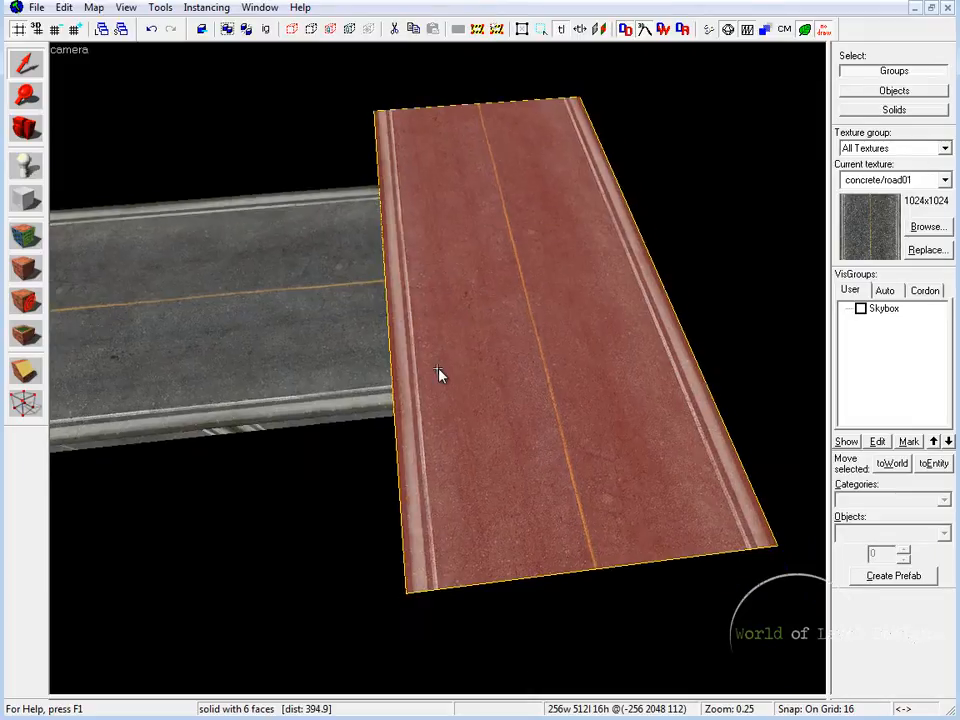
{"action": "key", "text": "z"}
{"action": "key", "text": "shift+z"}
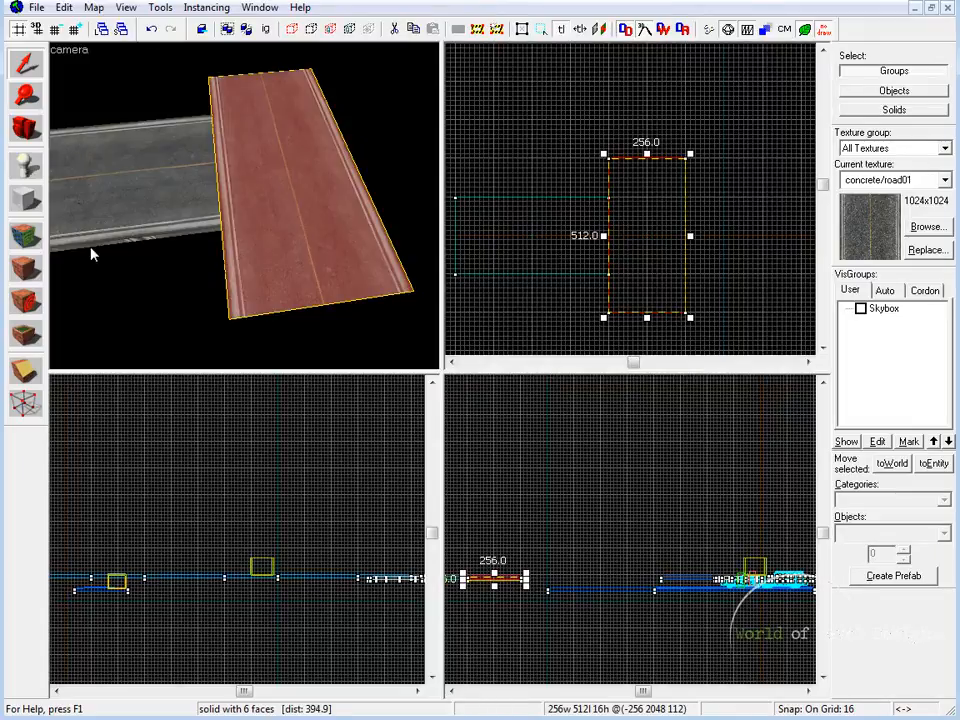
{"action": "left_click", "coordinate": [27, 237]}
{"action": "left_click", "coordinate": [247, 208]}
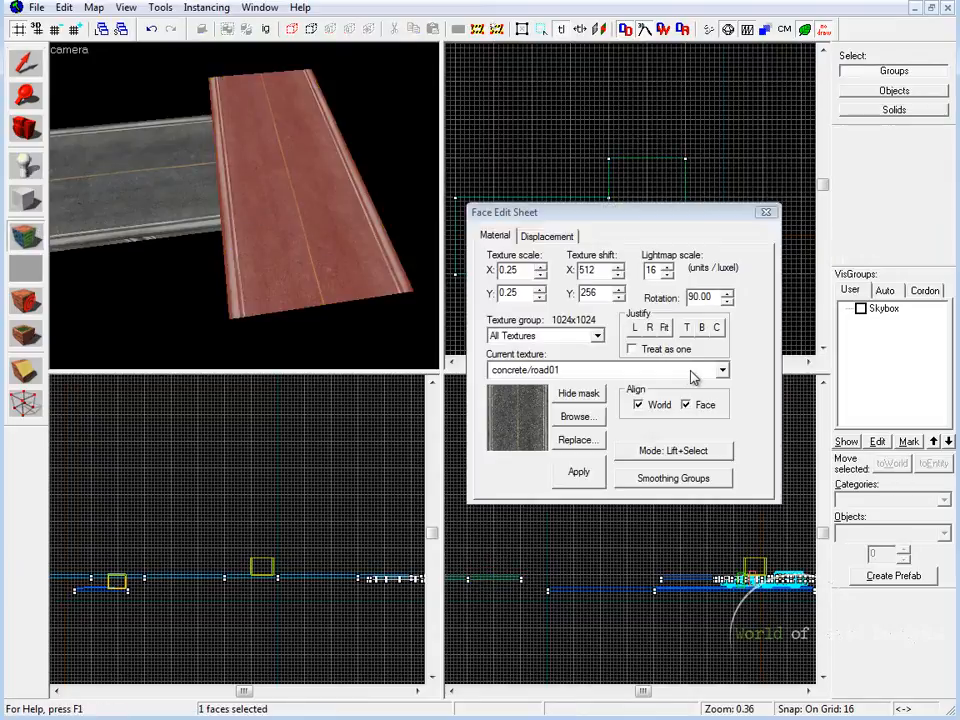
{"action": "left_click", "coordinate": [619, 298]}
{"action": "left_click", "coordinate": [619, 298]}
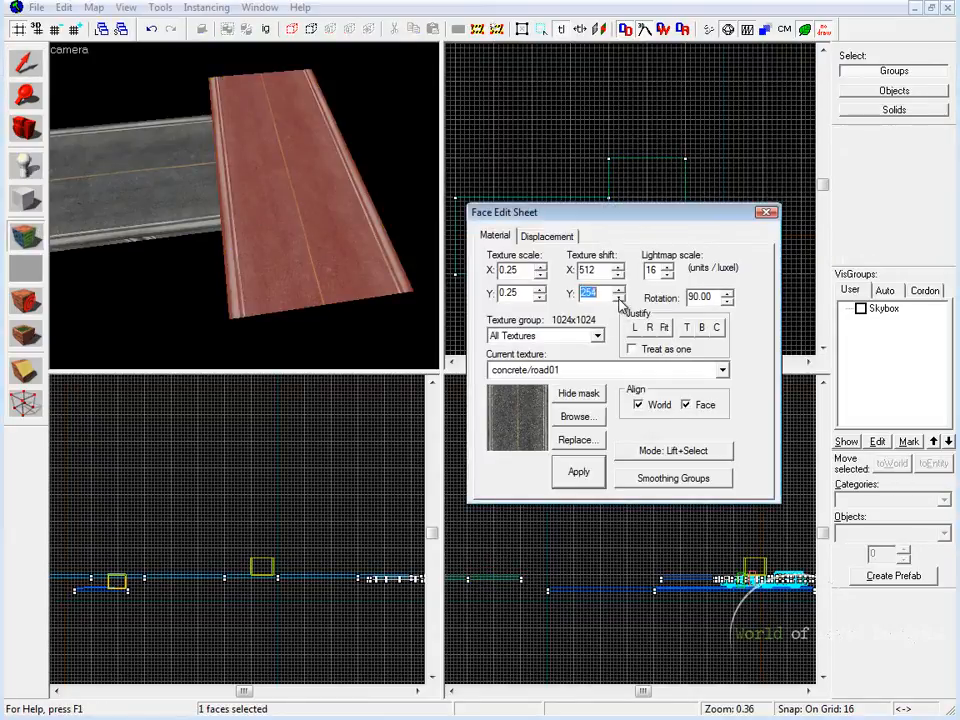
{"action": "left_click", "coordinate": [620, 265]}
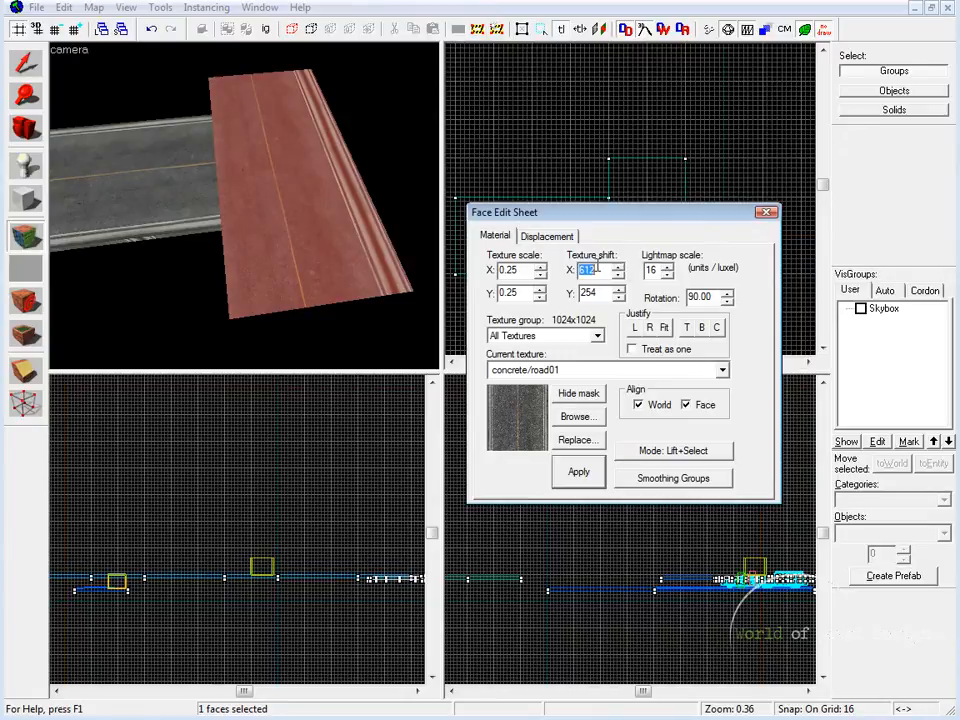
Narrow the crossing road block to 224 units wide from its outer side, trimming the repeated curb
{"action": "left_click", "coordinate": [765, 212]}
{"action": "left_click", "coordinate": [354, 266]}
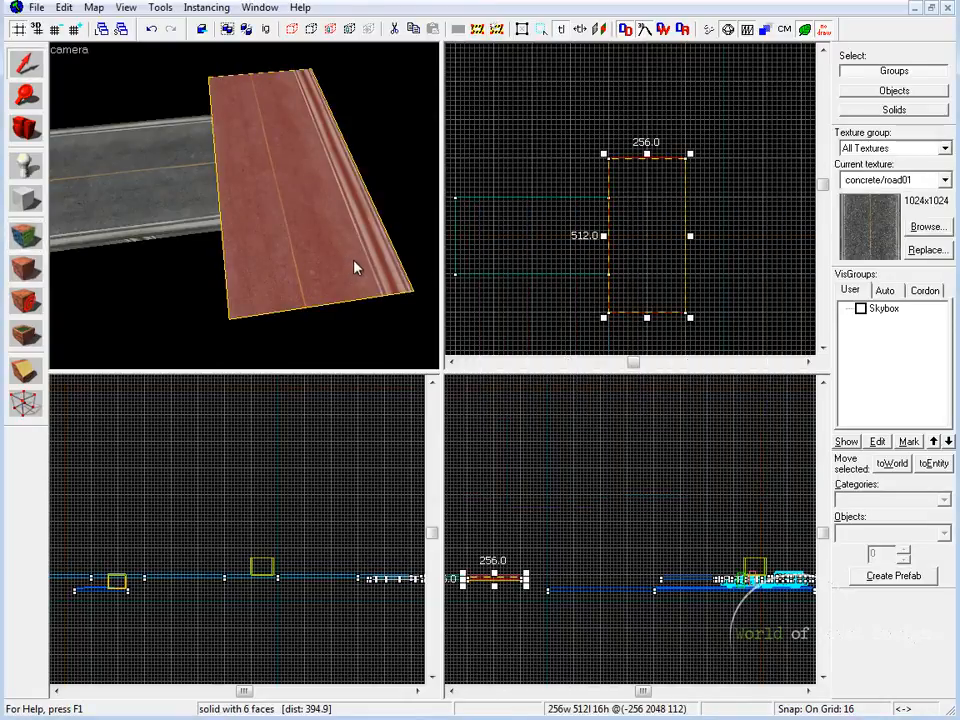
{"action": "left_click_drag", "start_coordinate": [690, 235], "coordinate": [681, 236]}
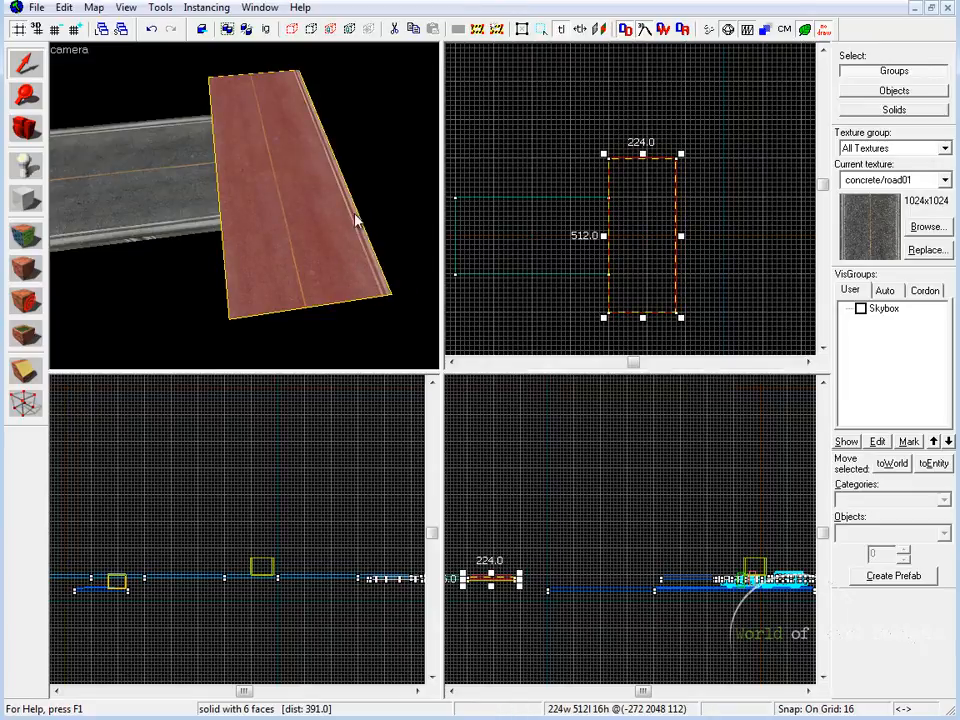
{"action": "key", "text": "Escape"}
Inspect the joint between the two road blocks up close, selecting each block in turn
{"action": "key", "text": "shift+z"}
{"action": "key", "text": "z"}
{"action": "key", "text": "a"}
{"action": "key", "text": "z"}
{"action": "left_click", "coordinate": [420, 325]}
{"action": "key", "text": "z"}
{"action": "key", "text": "d"}
{"action": "key", "text": "s"}
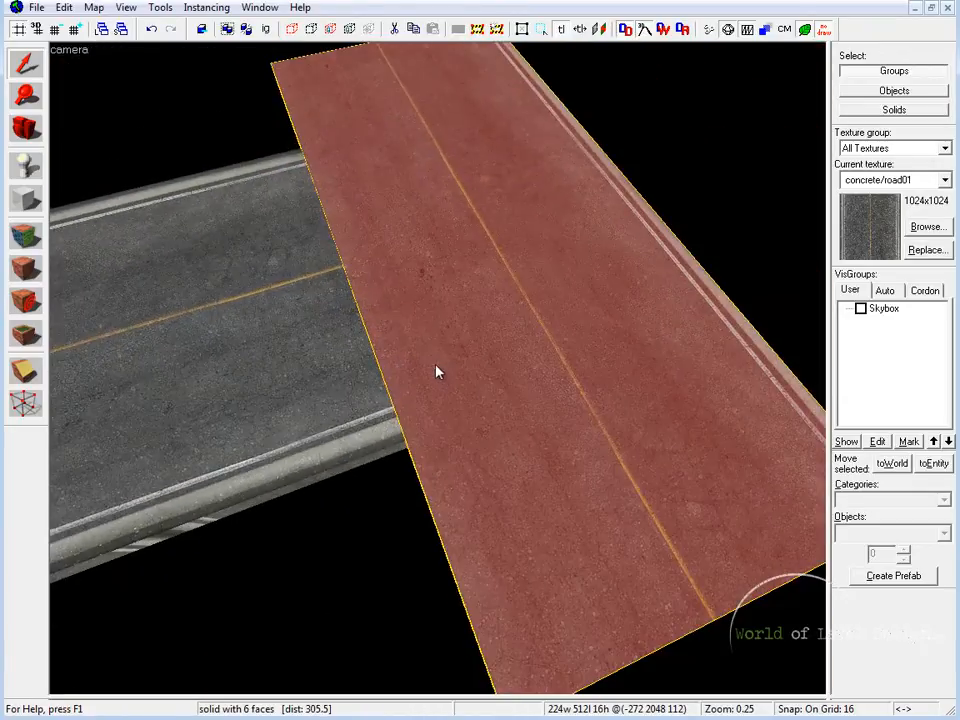
{"action": "left_click", "coordinate": [272, 217]}
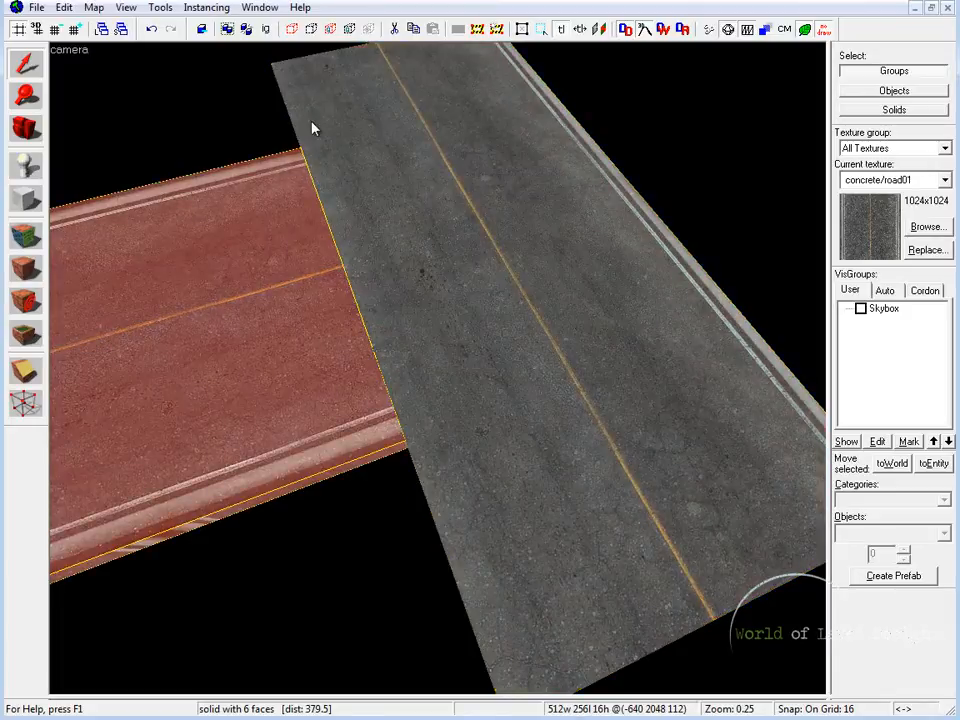
{"action": "left_click", "coordinate": [597, 391]}
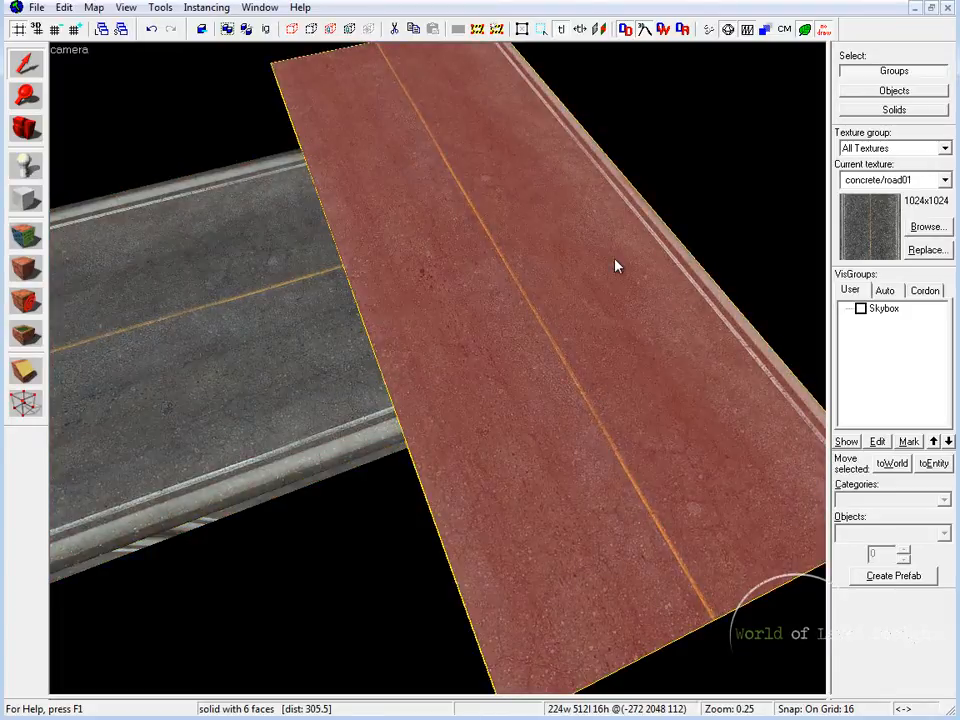
Delete the 224-unit-wide crossing road block, keeping only the original road block
{"action": "key", "text": "Escape"}
{"action": "key", "text": "z"}
{"action": "key", "text": "s"}
{"action": "key", "text": "z"}
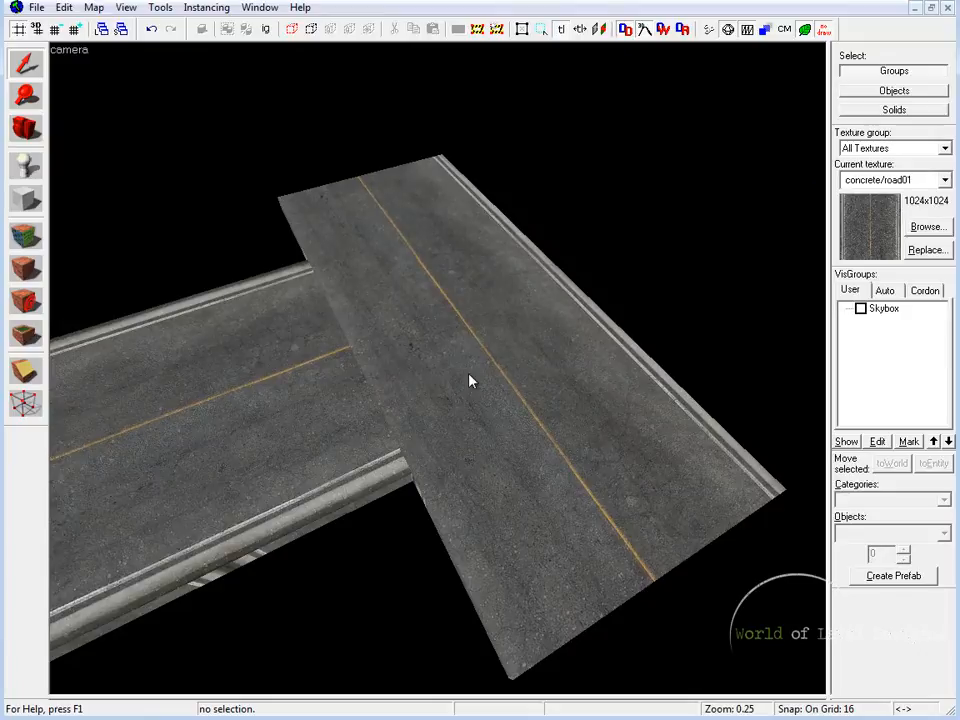
{"action": "left_click", "coordinate": [471, 381]}
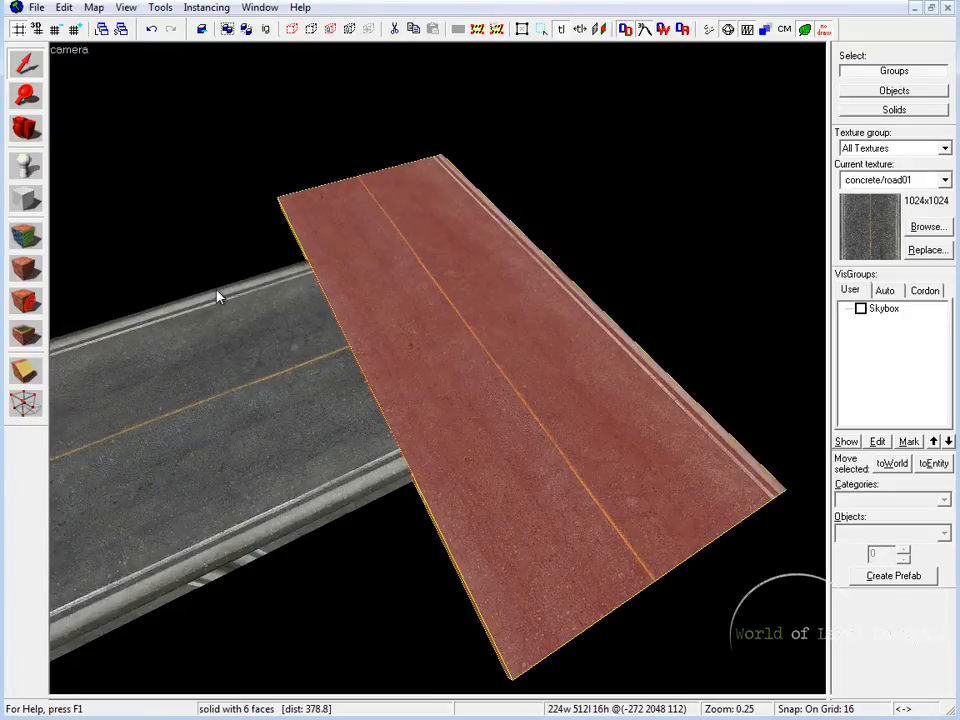
{"action": "left_click", "coordinate": [292, 478]}
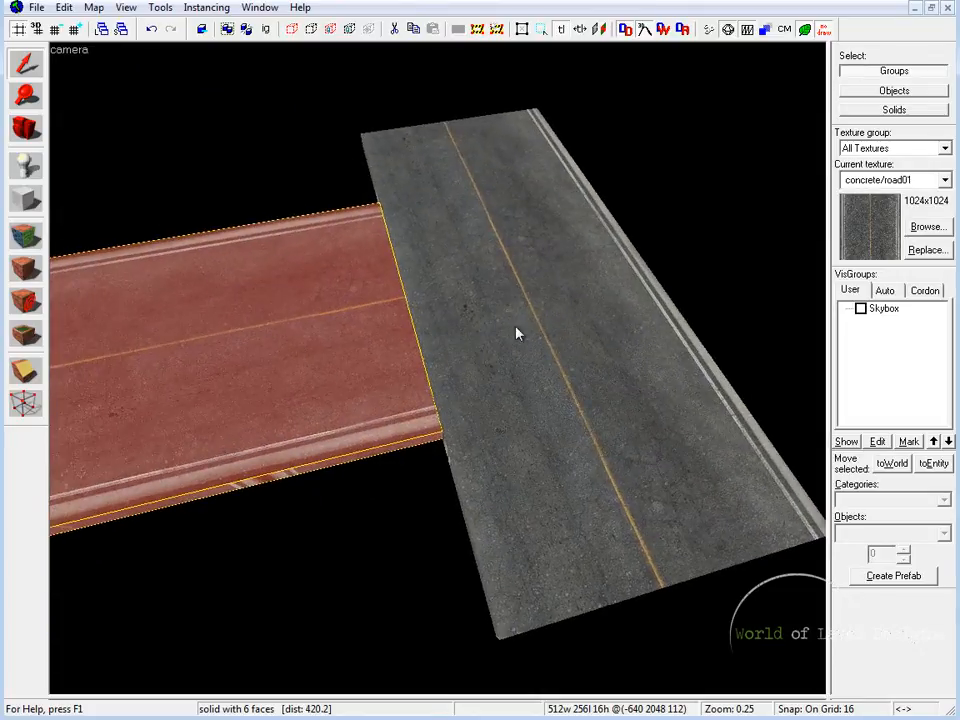
{"action": "left_click", "coordinate": [571, 322]}
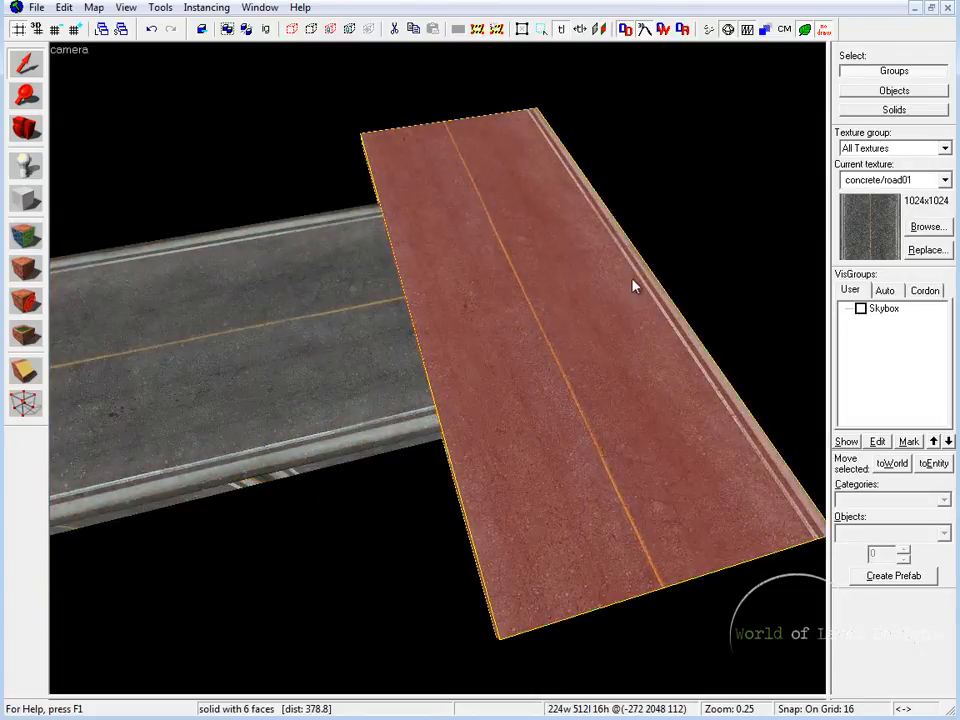
{"action": "key", "text": "Delete"}
Place two copies of the road block, rotated 90 degrees, against both long sides of the original, flush with its east end
{"action": "left_click", "coordinate": [358, 289]}
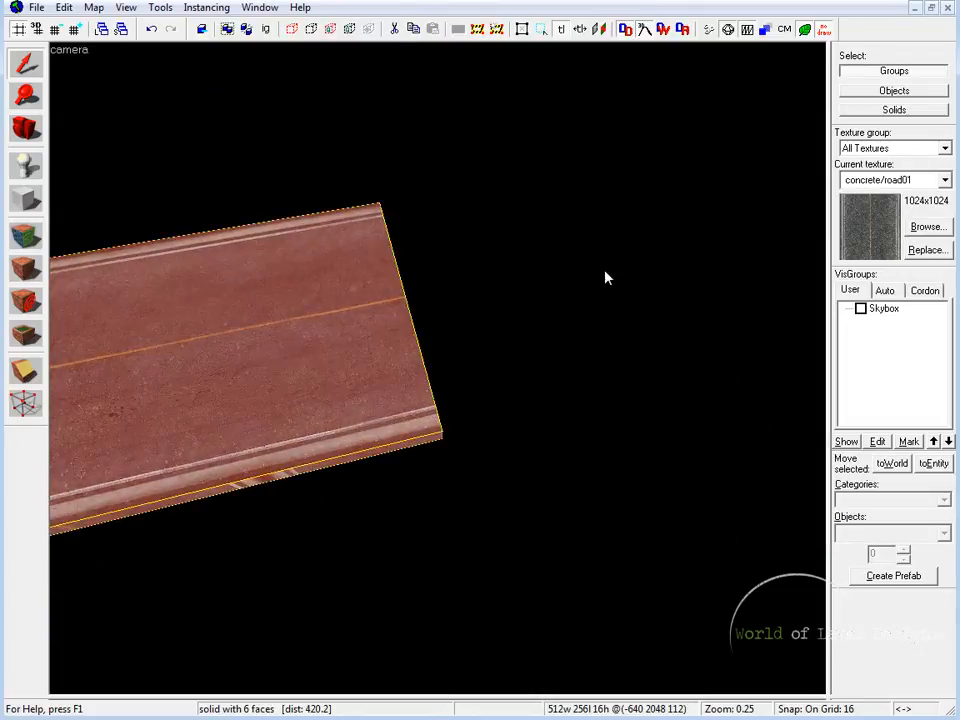
{"action": "key", "text": "shift+z"}
{"action": "key", "text": "shift+z"}
{"action": "scroll", "coordinate": [319, 399], "scroll_direction": "up", "scroll_amount": 5}
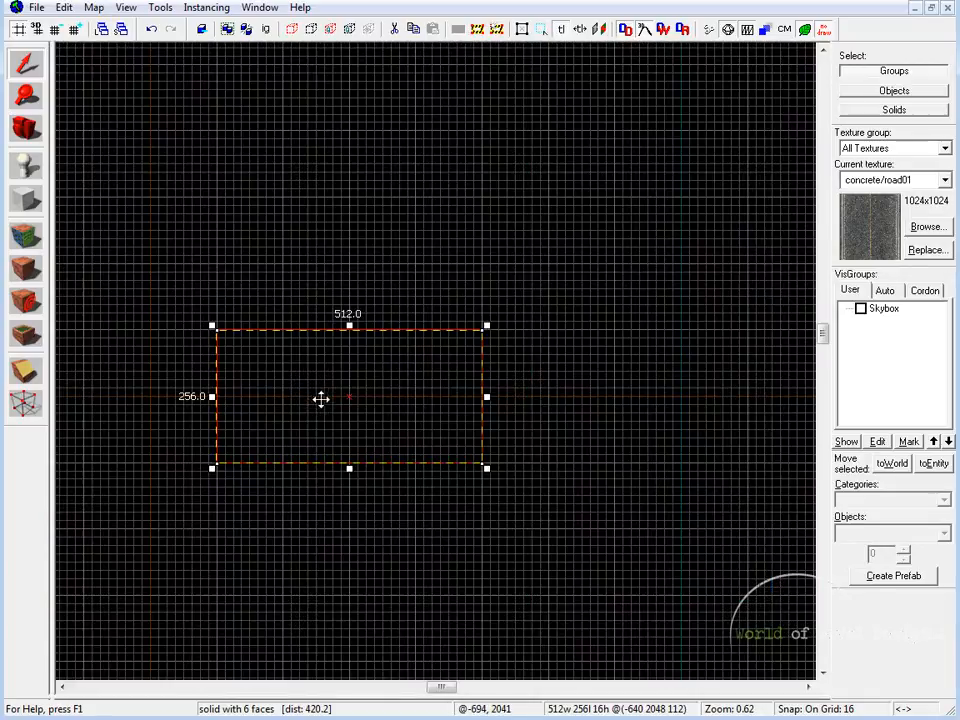
{"action": "left_click_drag", "start_coordinate": [328, 379], "coordinate": [467, 386]}
{"action": "left_click", "coordinate": [467, 386]}
{"action": "mouse_move", "coordinate": [615, 336]}
{"action": "left_mouse_down"}
{"action": "mouse_move", "coordinate": [537, 476]}
{"action": "mouse_move", "coordinate": [489, 467]}
{"action": "mouse_move", "coordinate": [434, 272]}
{"action": "left_mouse_up"}
{"action": "left_click", "coordinate": [437, 94]}
{"action": "mouse_move", "coordinate": [437, 94]}
{"action": "left_mouse_down"}
{"action": "mouse_move", "coordinate": [422, 418]}
{"action": "mouse_move", "coordinate": [436, 493]}
{"action": "left_mouse_up"}
{"action": "left_click", "coordinate": [706, 290]}
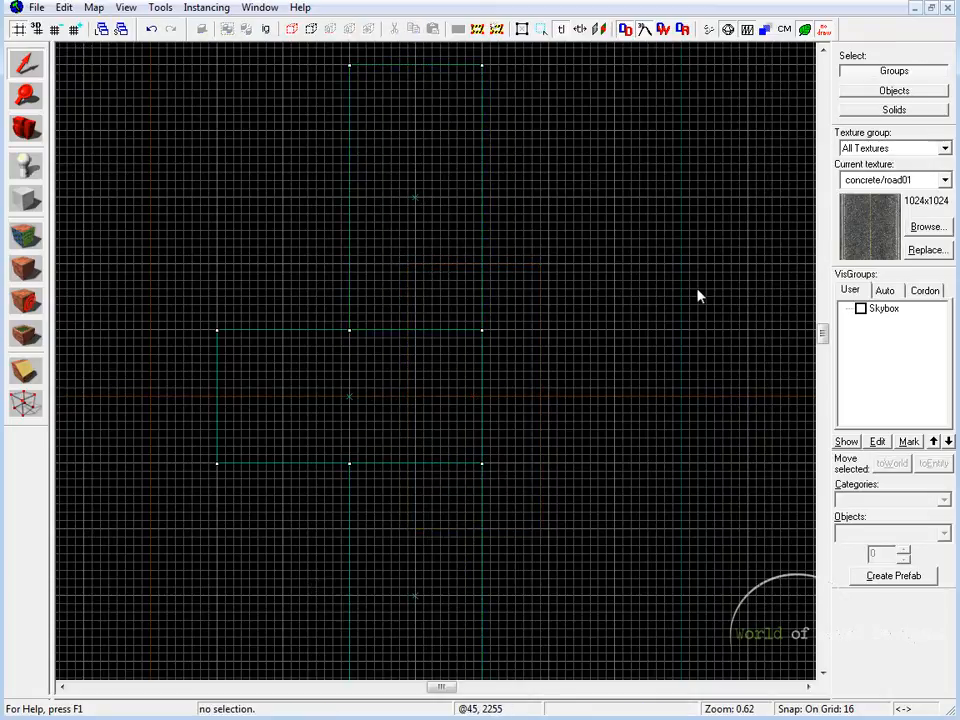
Inspect how the three road blocks meet and compare them with the pointed road piece in the finished intersection elsewhere in the map
{"action": "key", "text": "shift+z"}
{"action": "key", "text": "shift+z"}
{"action": "key", "text": "z"}
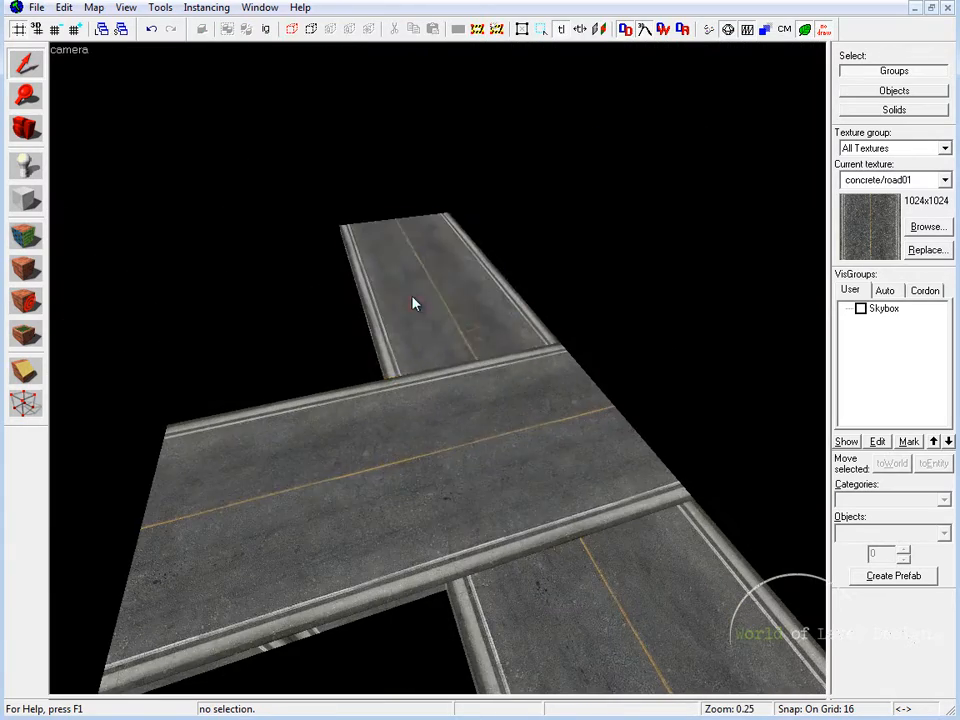
{"action": "left_click", "coordinate": [414, 300]}
{"action": "left_click", "coordinate": [490, 445]}
{"action": "left_click", "coordinate": [558, 585]}
{"action": "left_click", "coordinate": [440, 435]}
{"action": "key", "text": "z"}
{"action": "key", "text": "w"}
{"action": "key", "text": "z"}
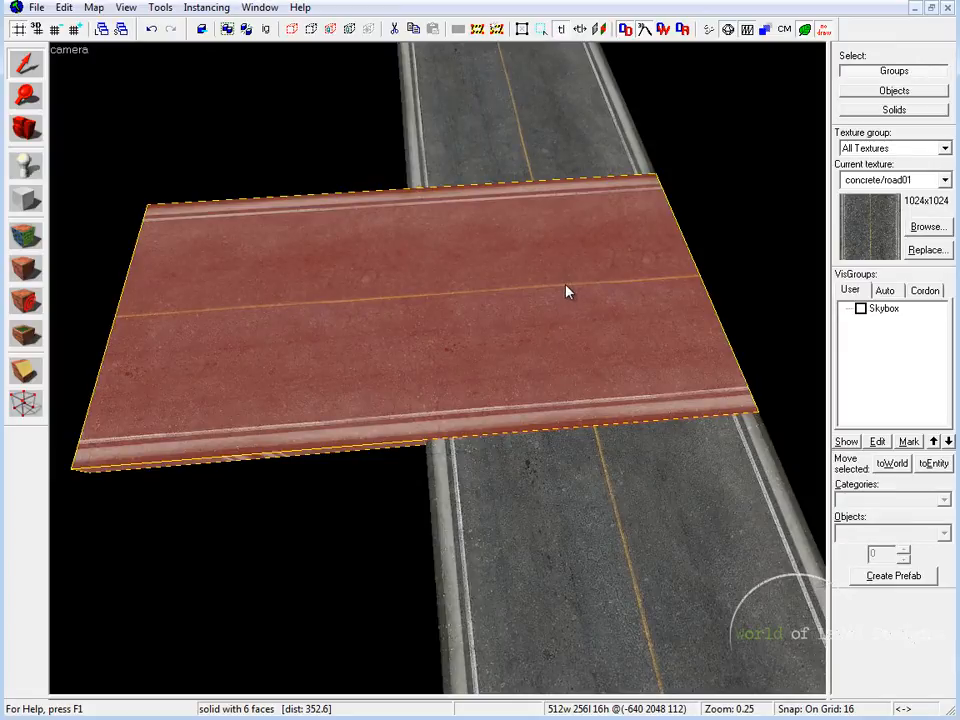
{"action": "key", "text": "z"}
{"action": "key", "text": "d"}
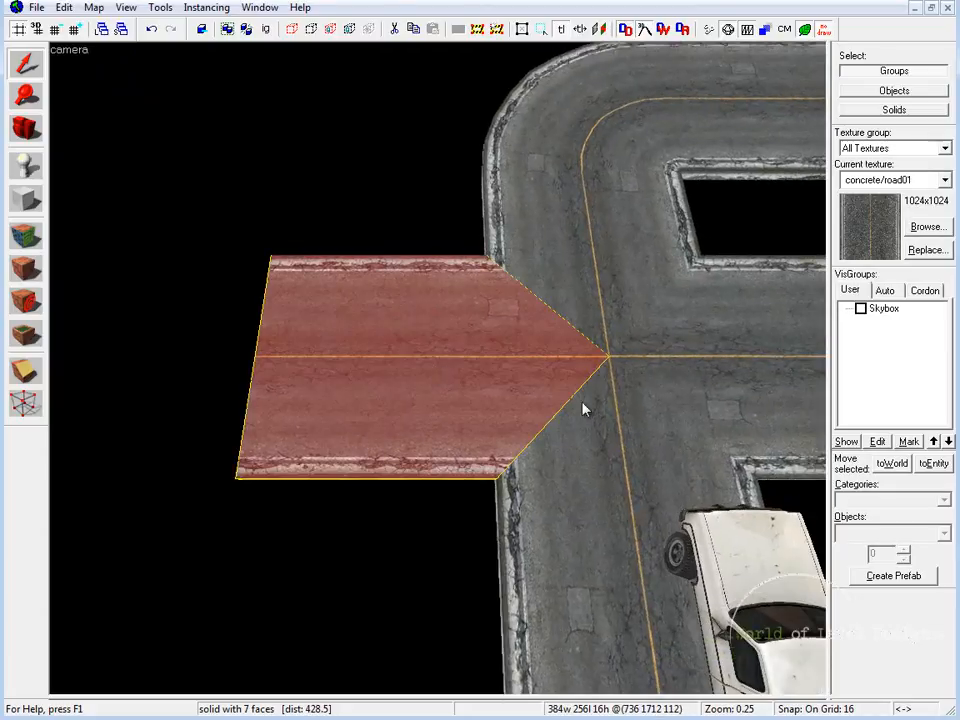
{"action": "key", "text": "z"}
{"action": "key", "text": "w"}
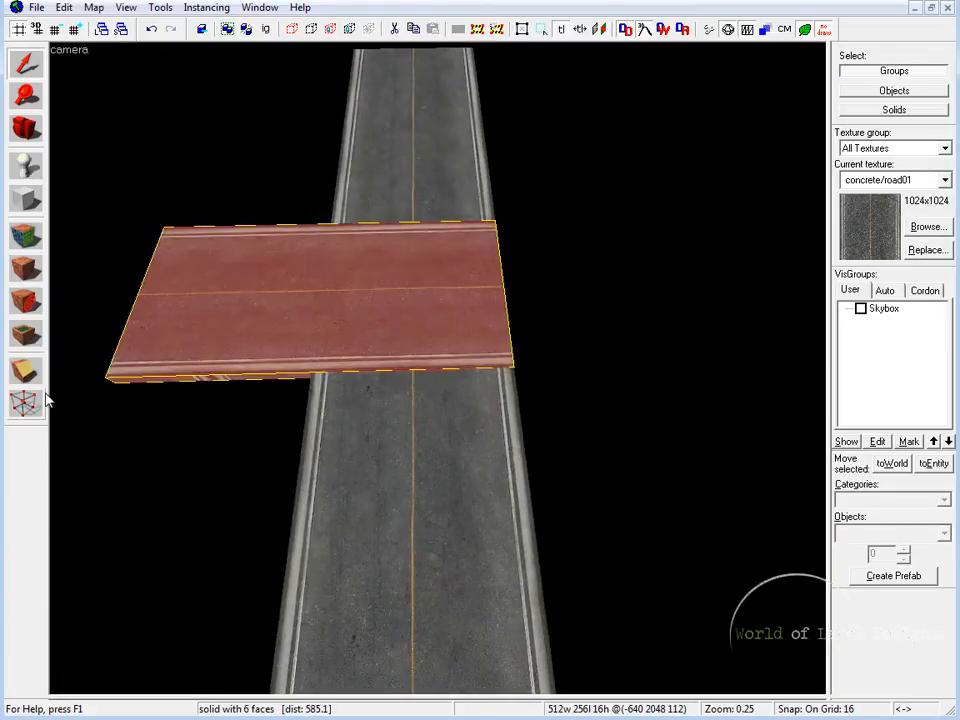
Try shortening the middle road block to 256 units so it spans only the crossing roads, and undo the resize
{"action": "left_click", "coordinate": [25, 370]}
{"action": "key", "text": "shift+z"}
{"action": "key", "text": "shift+z"}
{"action": "left_click_drag", "start_coordinate": [561, 317], "coordinate": [602, 266]}
{"action": "scroll", "coordinate": [424, 341], "scroll_direction": "up", "scroll_amount": 1}
{"action": "scroll", "coordinate": [424, 344], "scroll_direction": "up", "scroll_amount": 1}
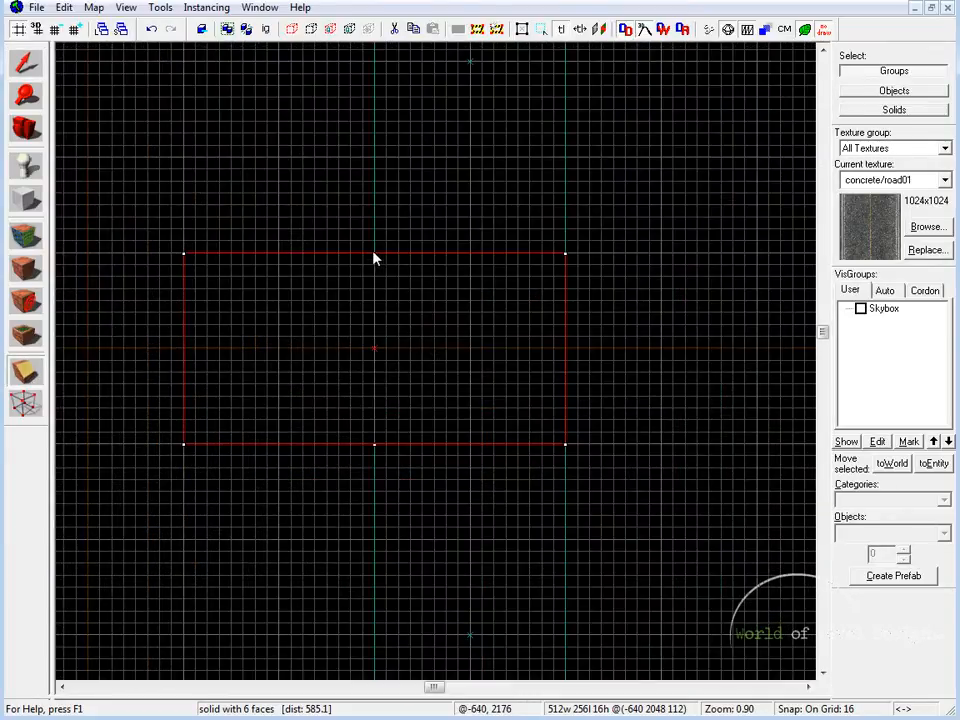
{"action": "key", "text": "shift+s"}
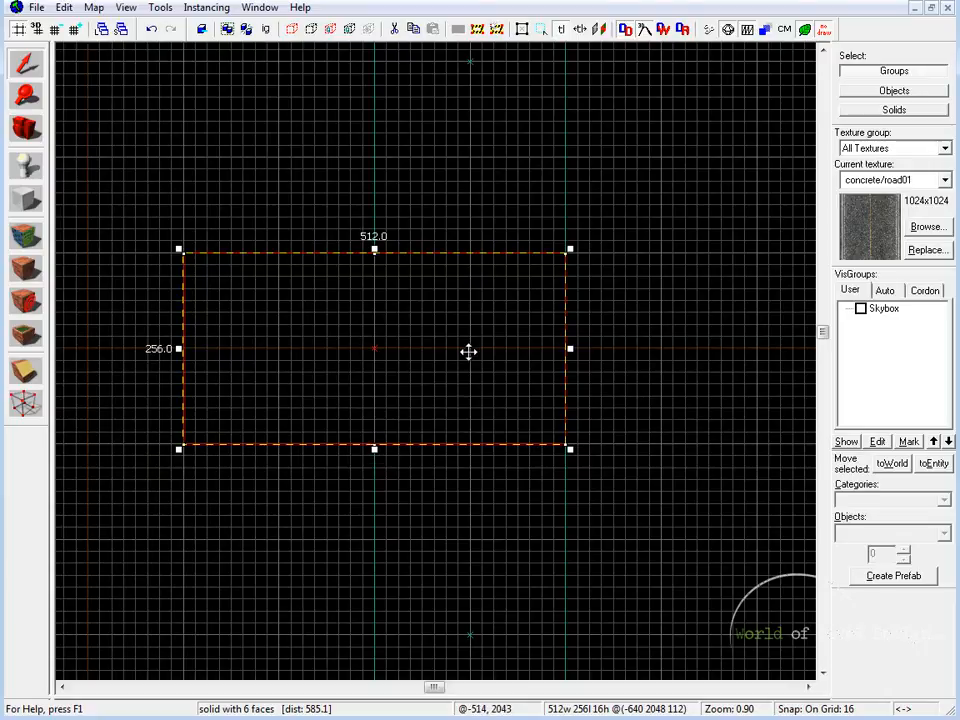
{"action": "left_click_drag", "start_coordinate": [178, 348], "coordinate": [370, 348]}
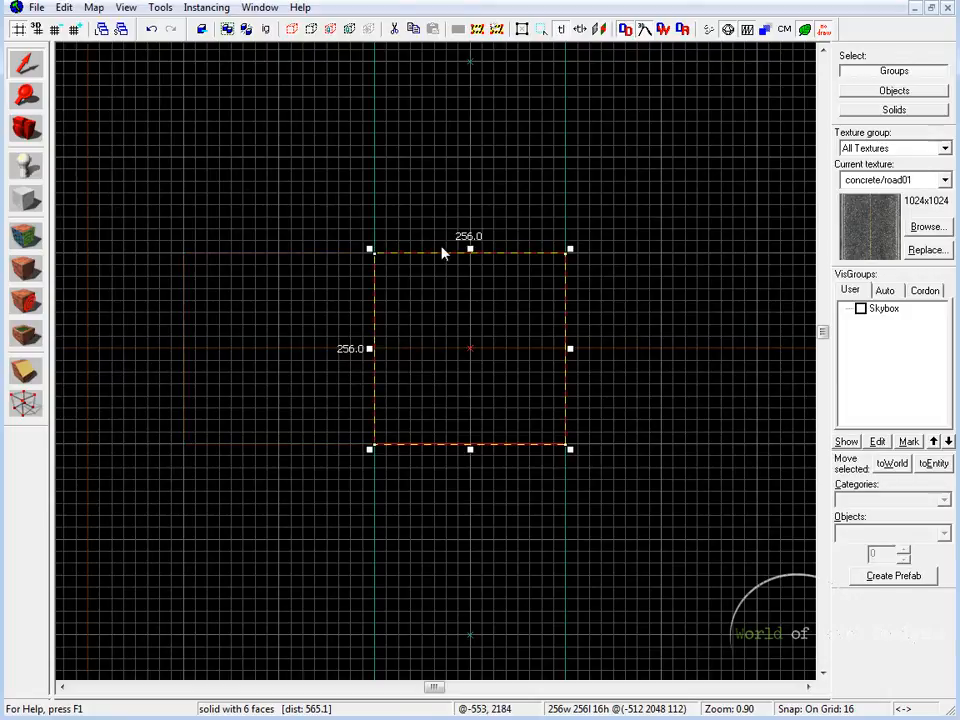
{"action": "key", "text": "shift+z"}
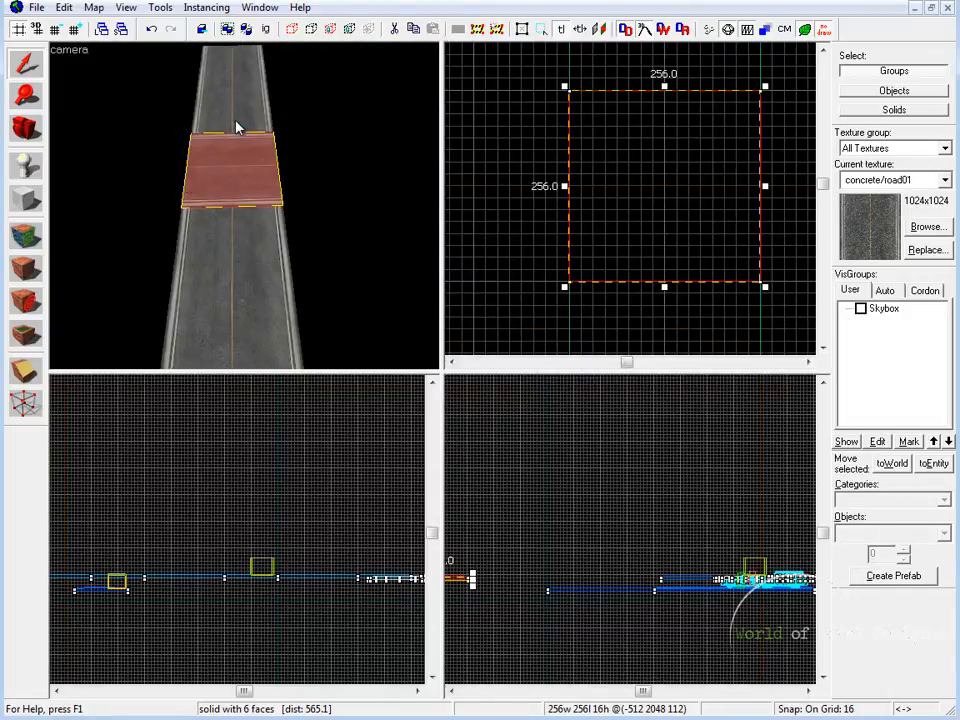
{"action": "key", "text": "ctrl+z"}
Draw a diagonal clip line on the middle road block from the crossing road's inner corner at -640, 1920 to the junction's center at -512, 2048
{"action": "scroll", "coordinate": [635, 213], "scroll_direction": "up", "scroll_amount": 1}
{"action": "key", "text": "shift+z"}
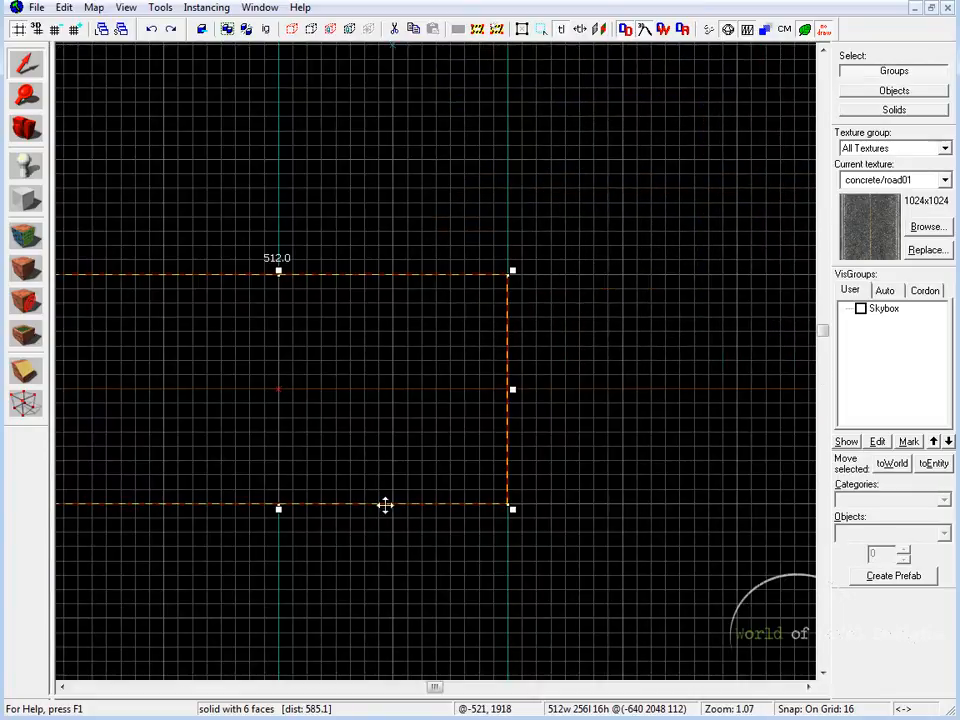
{"action": "scroll", "coordinate": [375, 467], "scroll_direction": "up", "scroll_amount": 3}
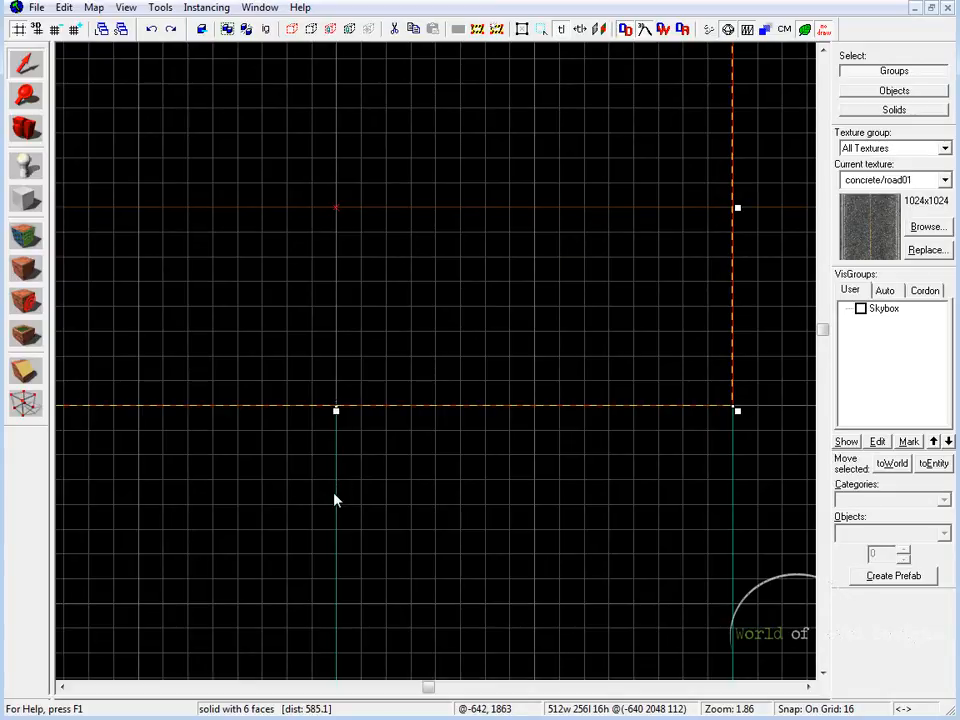
{"action": "middle_click_drag", "start_coordinate": [506, 294], "coordinate": [410, 386]}
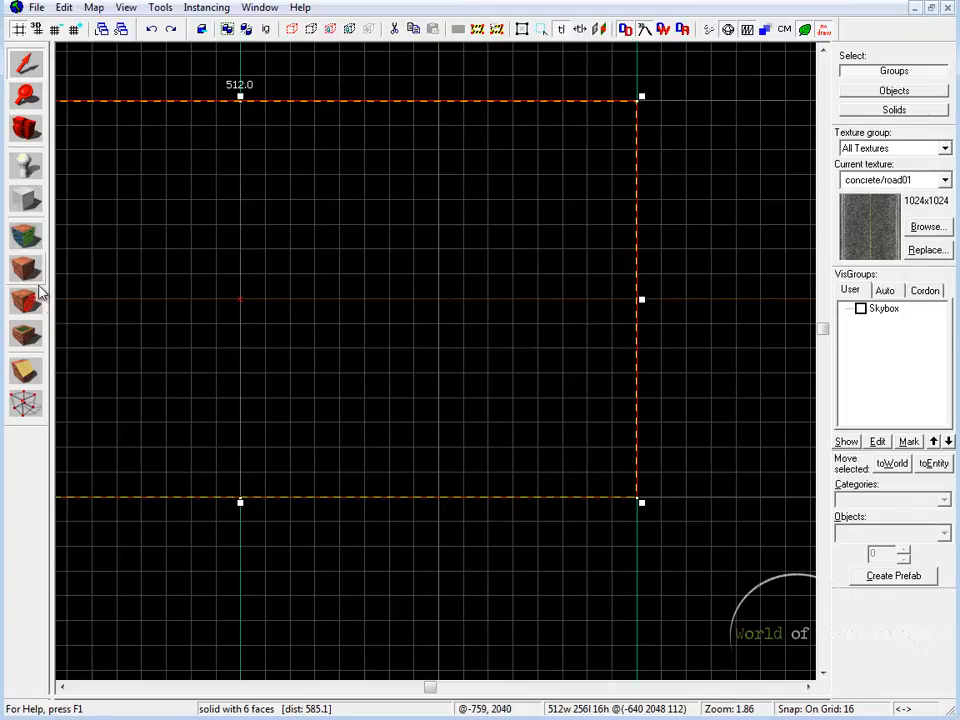
{"action": "scroll", "coordinate": [608, 358], "scroll_direction": "down", "scroll_amount": 1}
{"action": "middle_click_drag", "start_coordinate": [544, 218], "coordinate": [547, 240]}
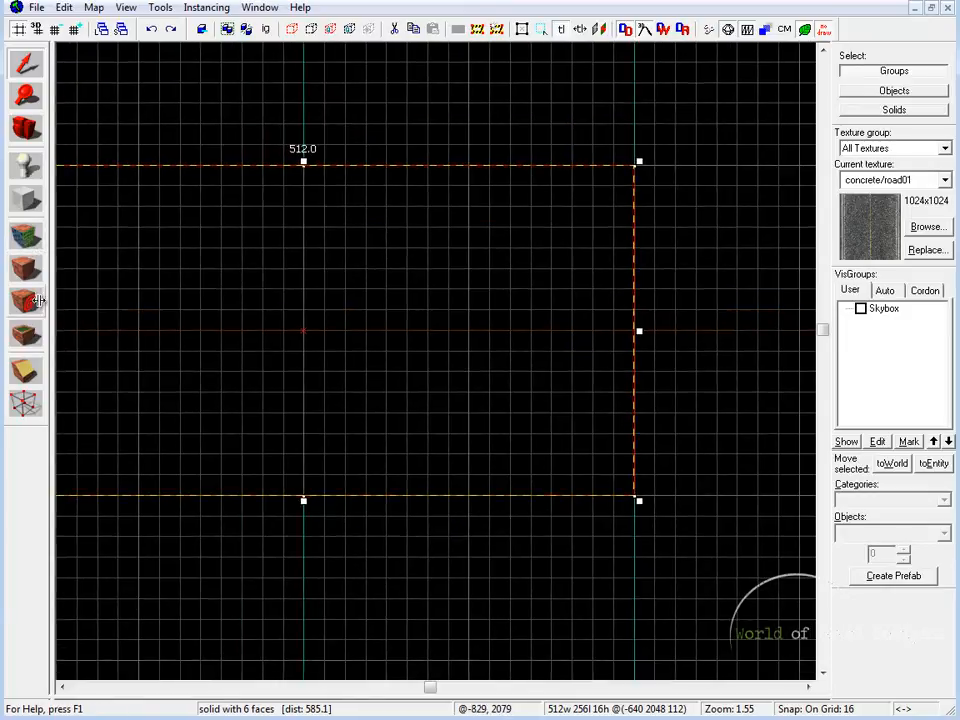
{"action": "left_click", "coordinate": [25, 370]}
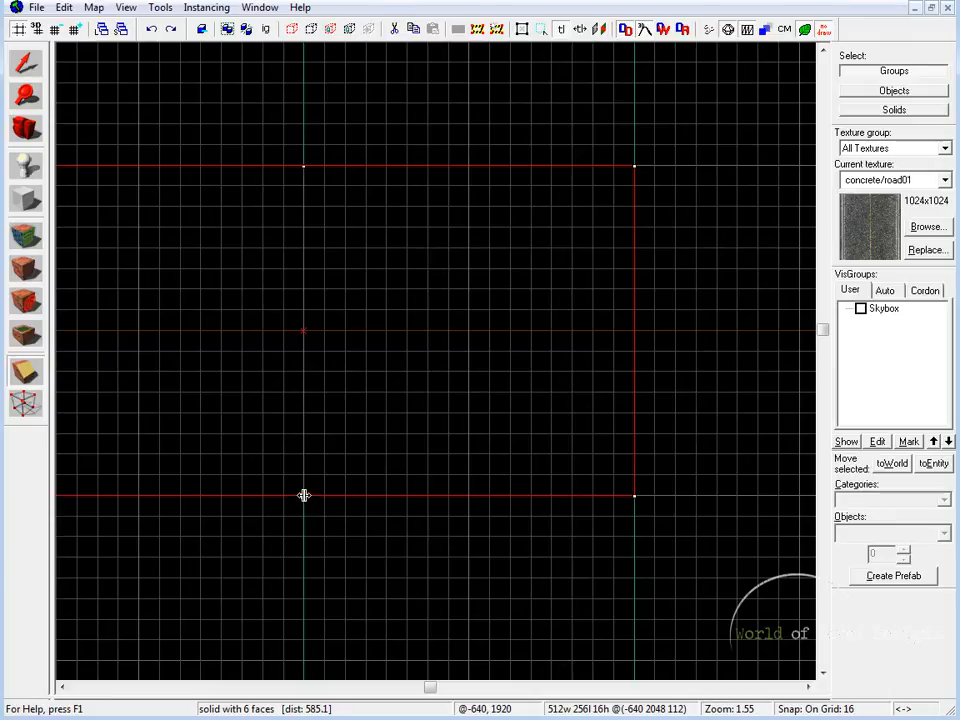
{"action": "left_click_drag", "start_coordinate": [304, 495], "coordinate": [458, 339]}
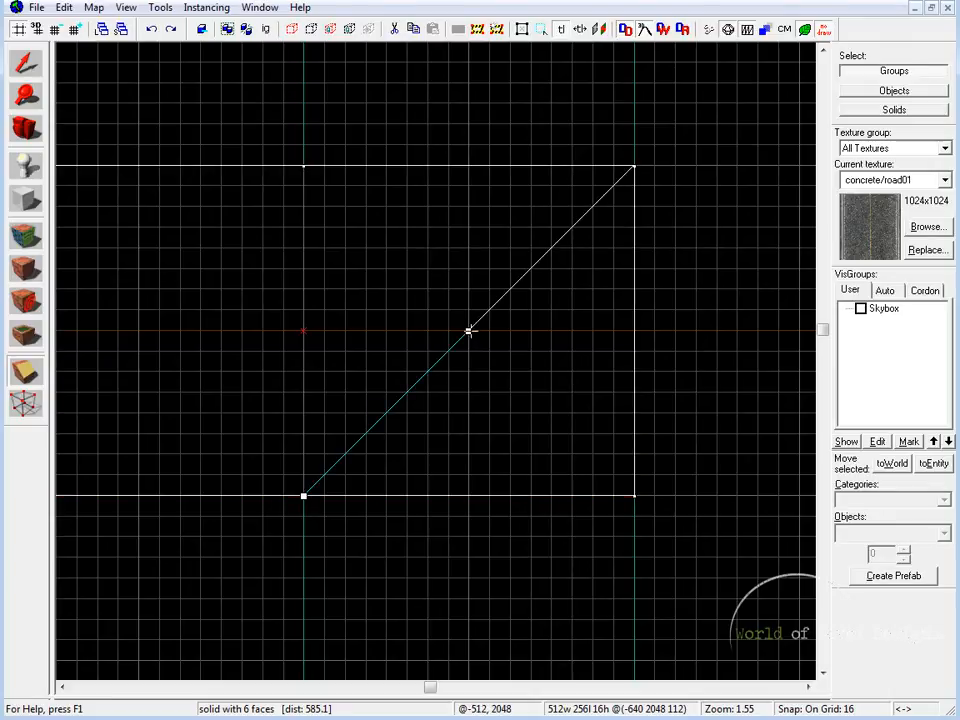
Examine in 3D where the diagonal clip line starts at the curb joint between the middle block and the crossing road
{"action": "key", "text": "shift+z"}
{"action": "key", "text": "shift+z"}
{"action": "key", "text": "z"}
{"action": "key", "text": "w"}
{"action": "key", "text": "z"}
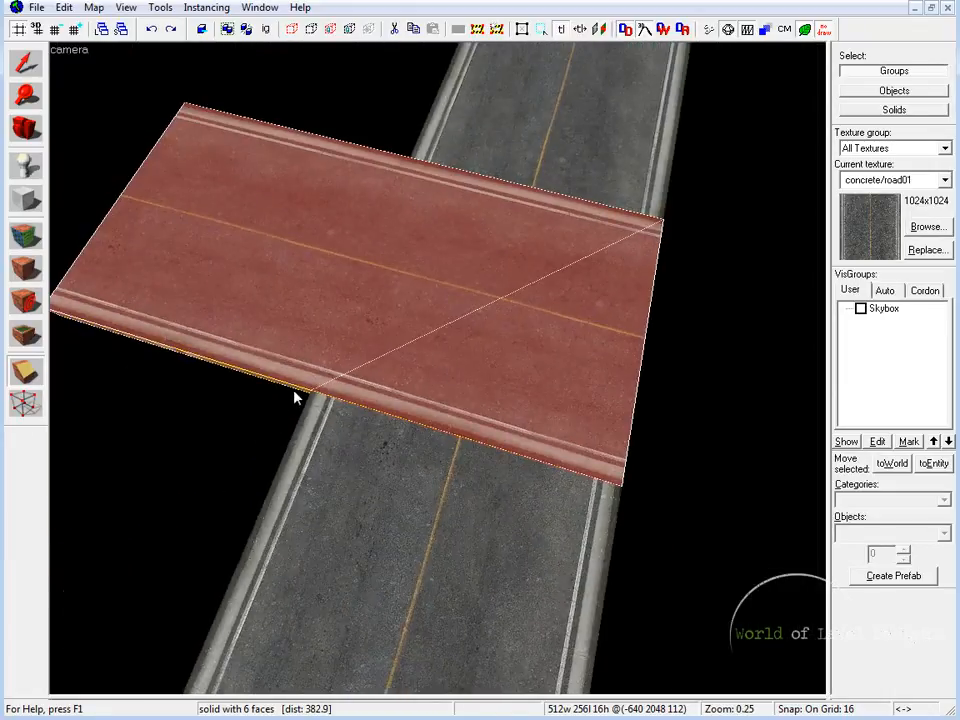
{"action": "key", "text": "z"}
{"action": "key", "text": "w"}
{"action": "key", "text": "z"}
{"action": "key", "text": "z"}
{"action": "key", "text": "w"}
{"action": "key", "text": "s"}
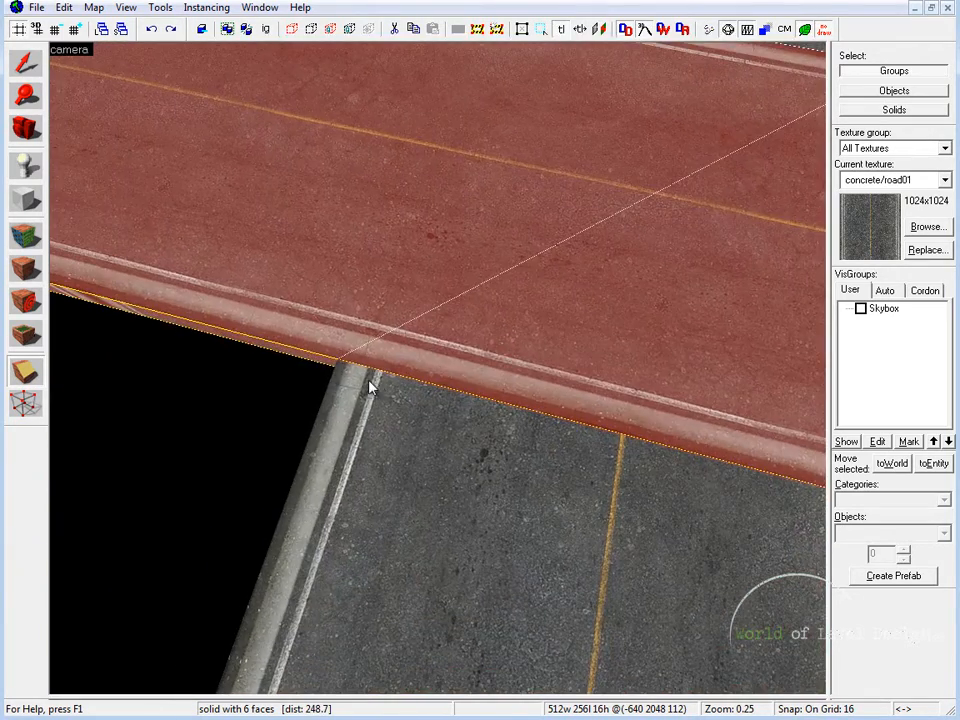
{"action": "key", "text": "shift+z"}
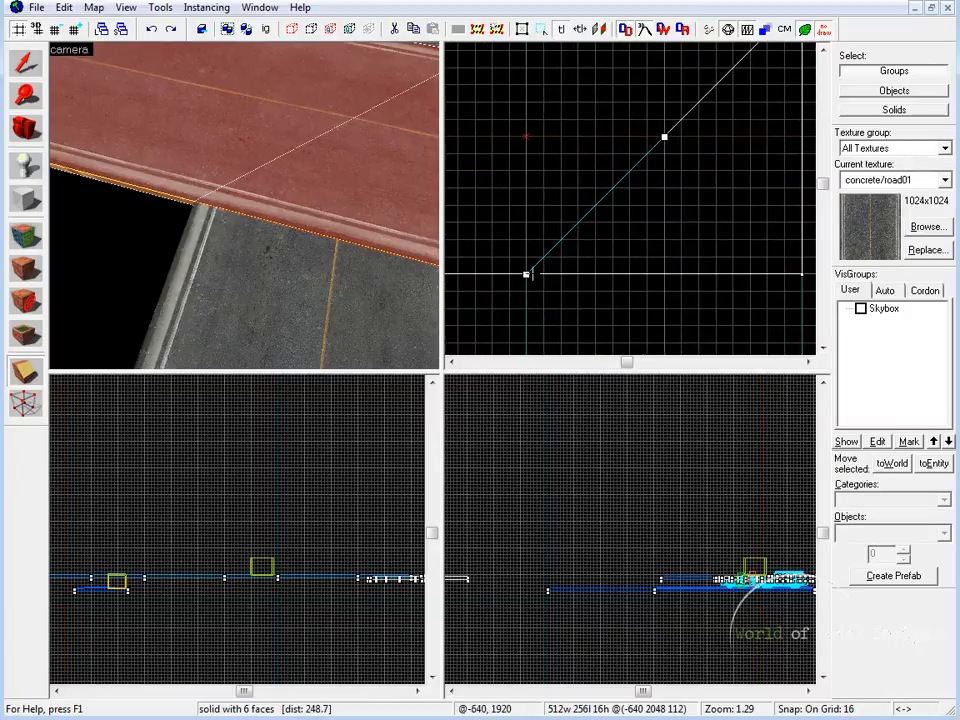
{"action": "key", "text": "shift+z"}
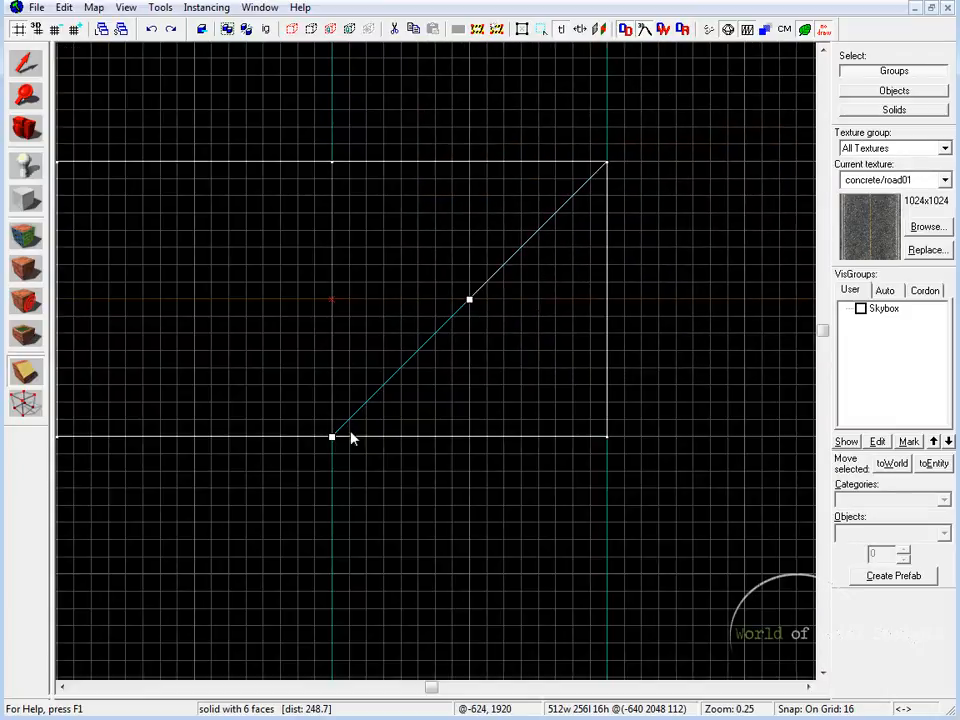
Extend the clip line to the middle block's opposite outer corner and clip away the triangle on its lower side
{"action": "scroll", "coordinate": [332, 437], "scroll_direction": "up", "scroll_amount": 3}
{"action": "middle_click_drag", "start_coordinate": [555, 320], "coordinate": [427, 472]}
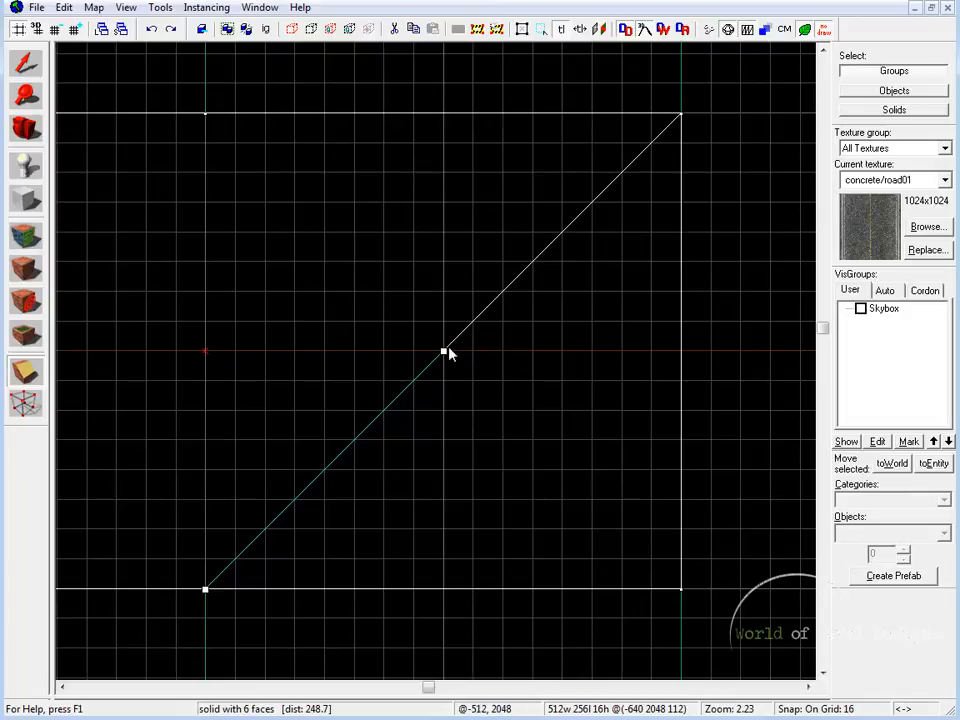
{"action": "left_click_drag", "start_coordinate": [443, 351], "coordinate": [679, 124]}
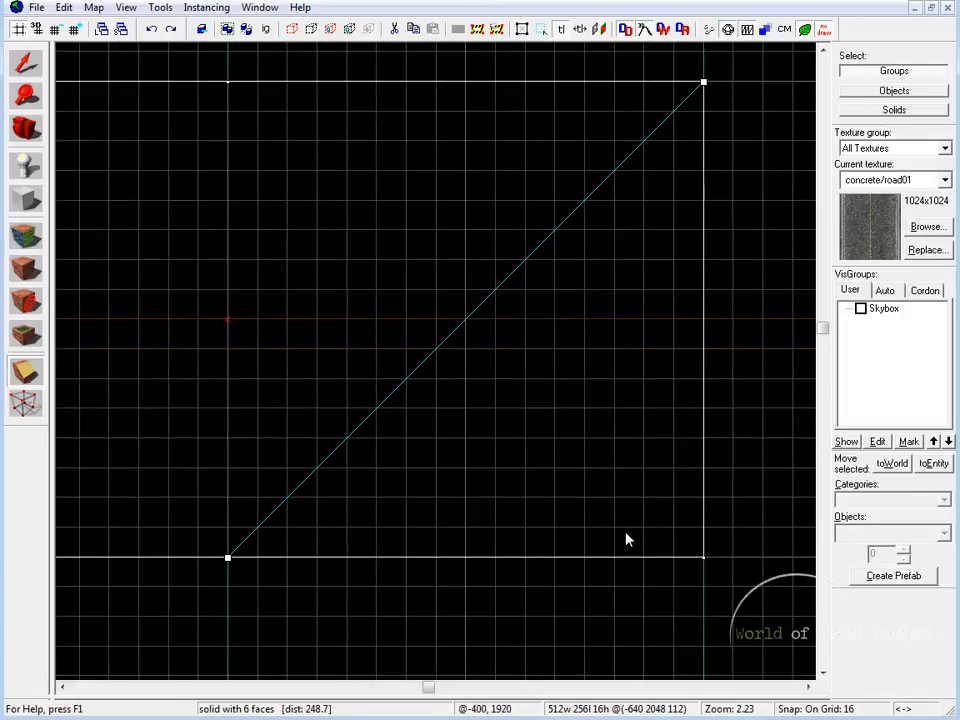
{"action": "middle_click_drag", "start_coordinate": [669, 534], "coordinate": [744, 525]}
{"action": "scroll", "coordinate": [637, 540], "scroll_direction": "down", "scroll_amount": 1}
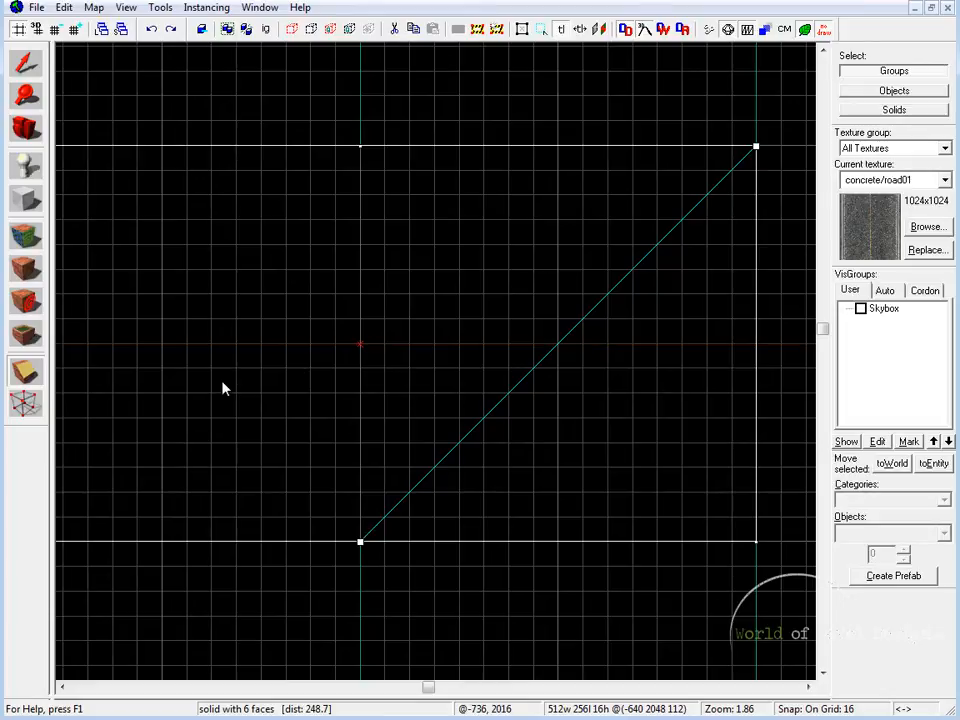
{"action": "left_click", "coordinate": [25, 373]}
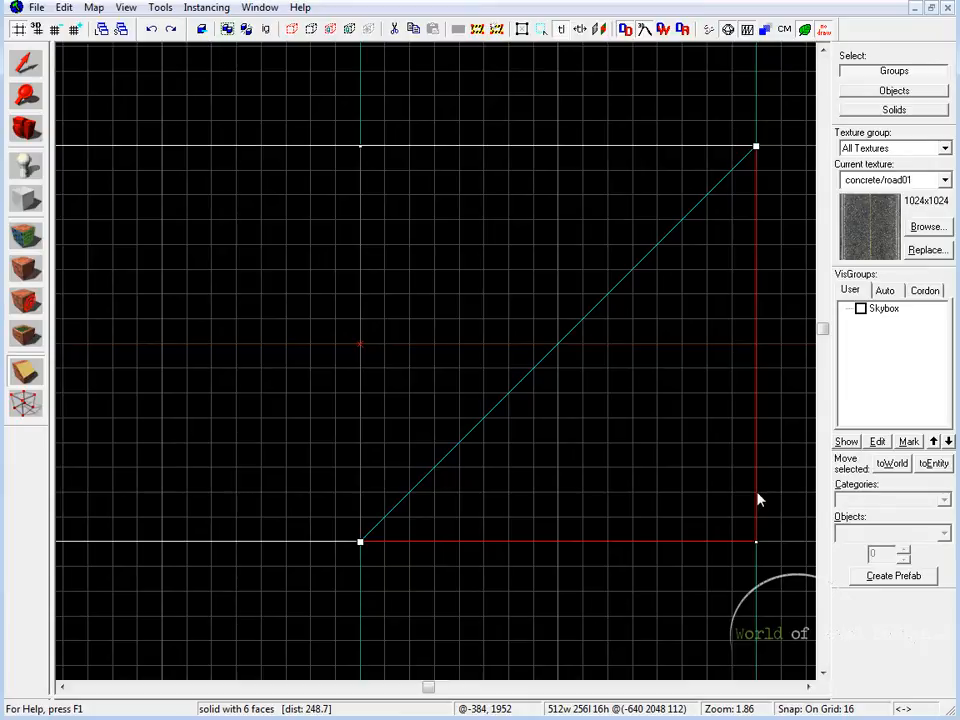
{"action": "key", "text": "Return"}
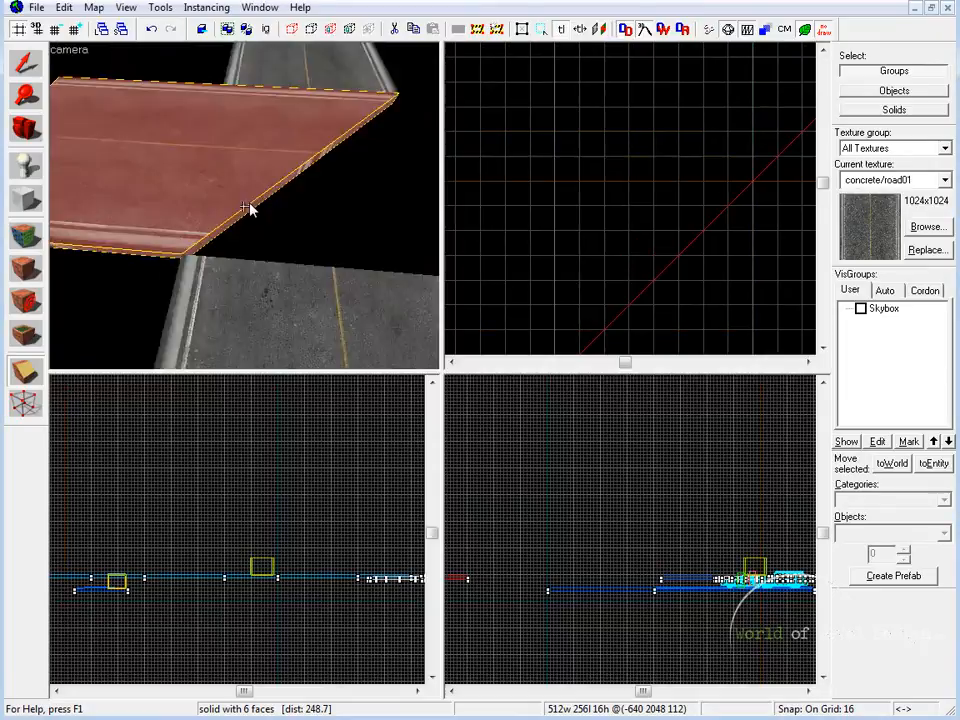
Examine the middle block's diagonally cut end in 3D against both crossing road pieces
{"action": "key", "text": "s"}
{"action": "key", "text": "shift+z"}
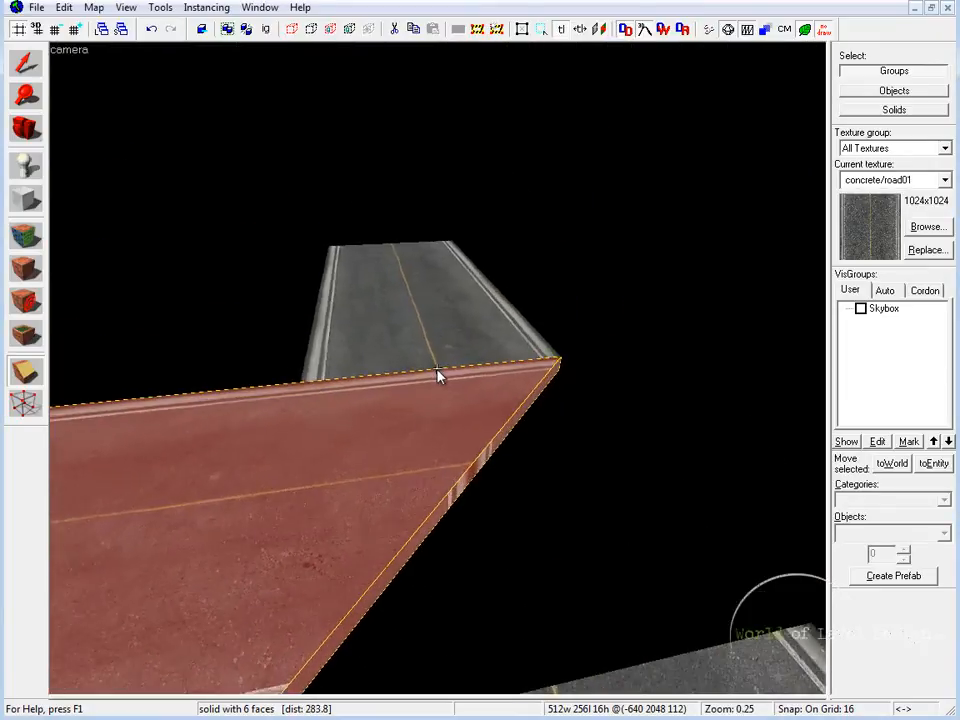
{"action": "key", "text": "s"}
{"action": "key", "text": "w"}
{"action": "key", "text": "s"}
{"action": "key", "text": "z"}
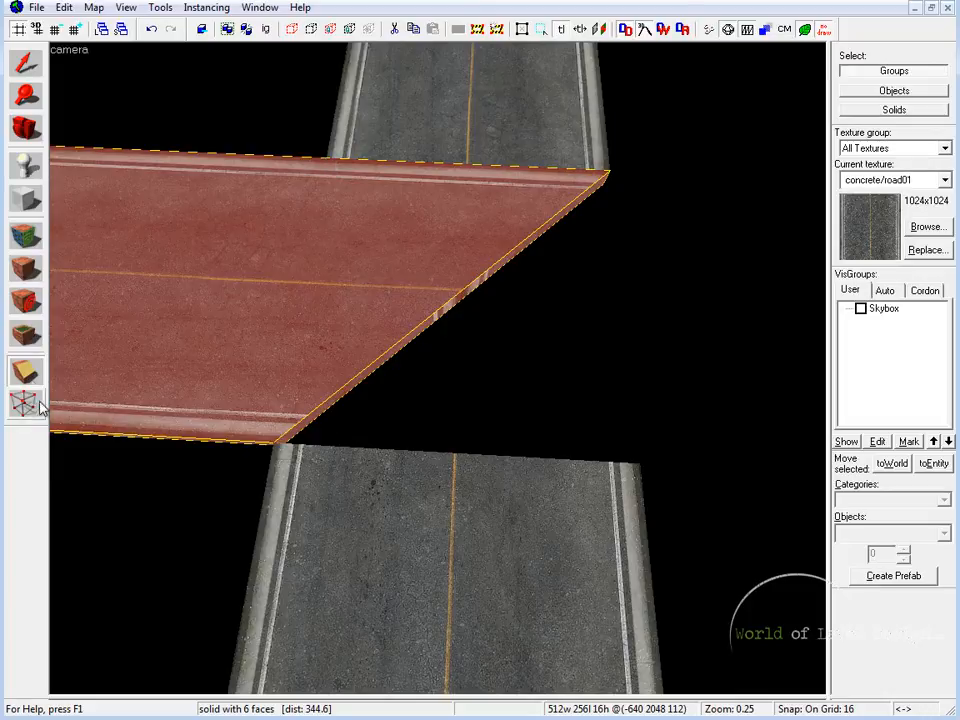
{"action": "key", "text": "shift+z"}
{"action": "key", "text": "shift+z"}
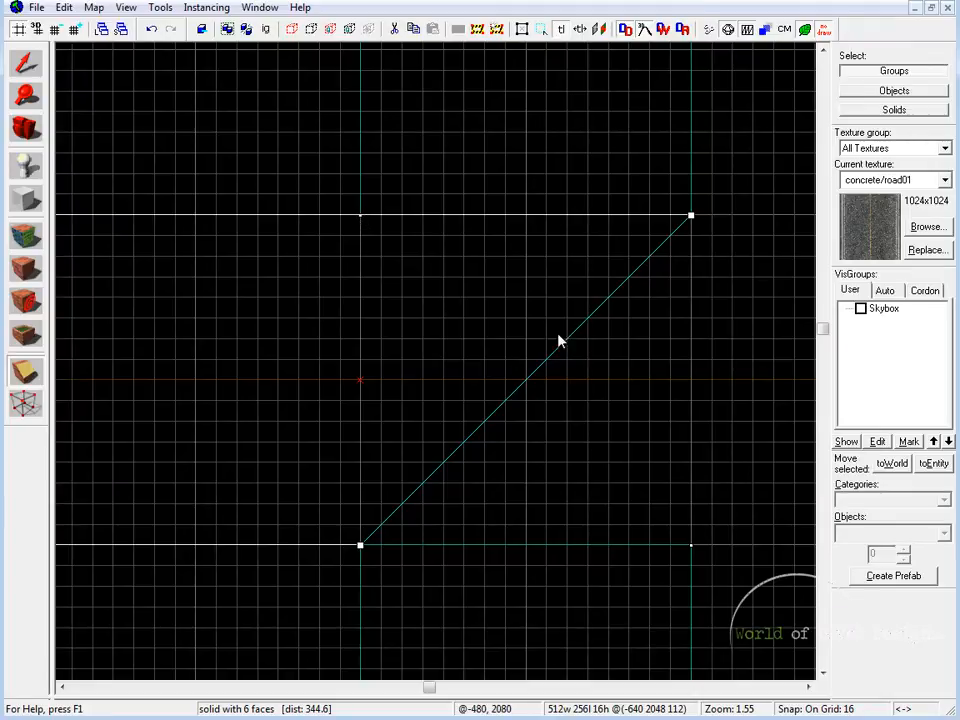
Clip the middle block's remaining upper triangle along a line from -640, 2176 to the junction's center at -512, 2048, keeping the pointed end
{"action": "mouse_move", "coordinate": [686, 217]}
{"action": "left_mouse_down"}
{"action": "mouse_move", "coordinate": [471, 225]}
{"action": "mouse_move", "coordinate": [360, 217]}
{"action": "left_mouse_up"}
{"action": "mouse_move", "coordinate": [360, 545]}
{"action": "left_mouse_down"}
{"action": "mouse_move", "coordinate": [461, 339]}
{"action": "mouse_move", "coordinate": [482, 339]}
{"action": "mouse_move", "coordinate": [526, 380]}
{"action": "left_mouse_up"}
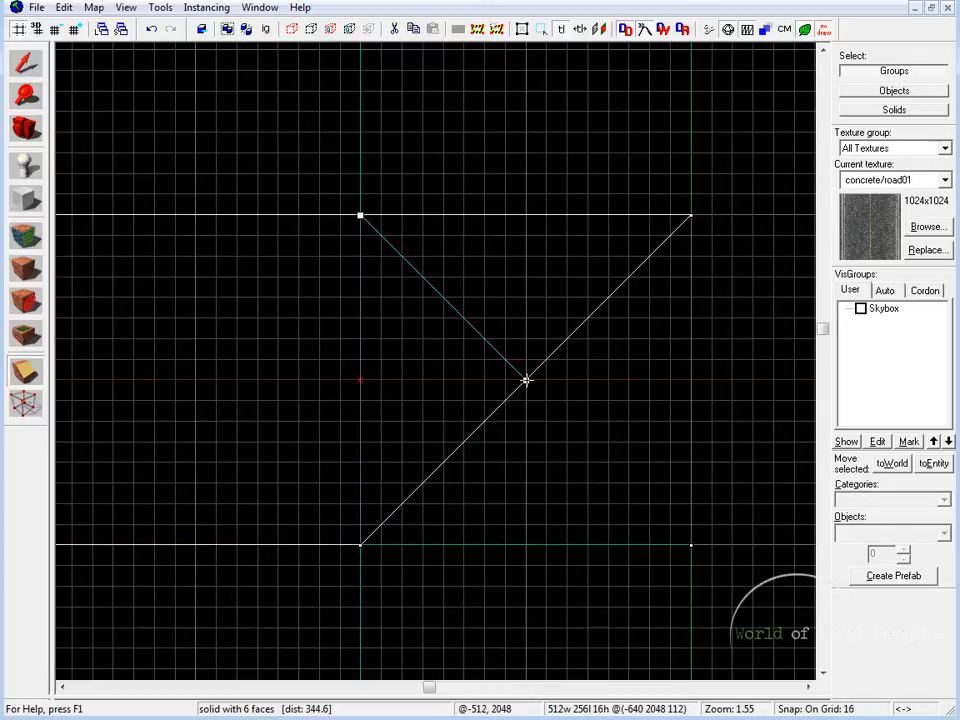
{"action": "scroll", "coordinate": [526, 380], "scroll_direction": "down", "scroll_amount": 1}
{"action": "scroll", "coordinate": [526, 380], "scroll_direction": "up", "scroll_amount": 2}
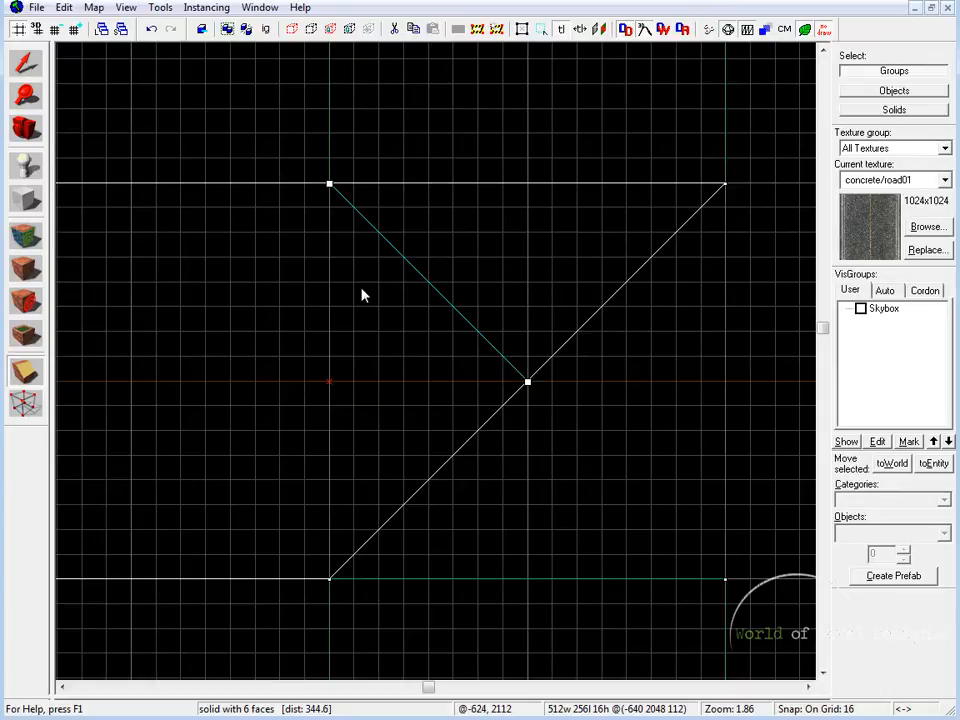
{"action": "left_click", "coordinate": [26, 372]}
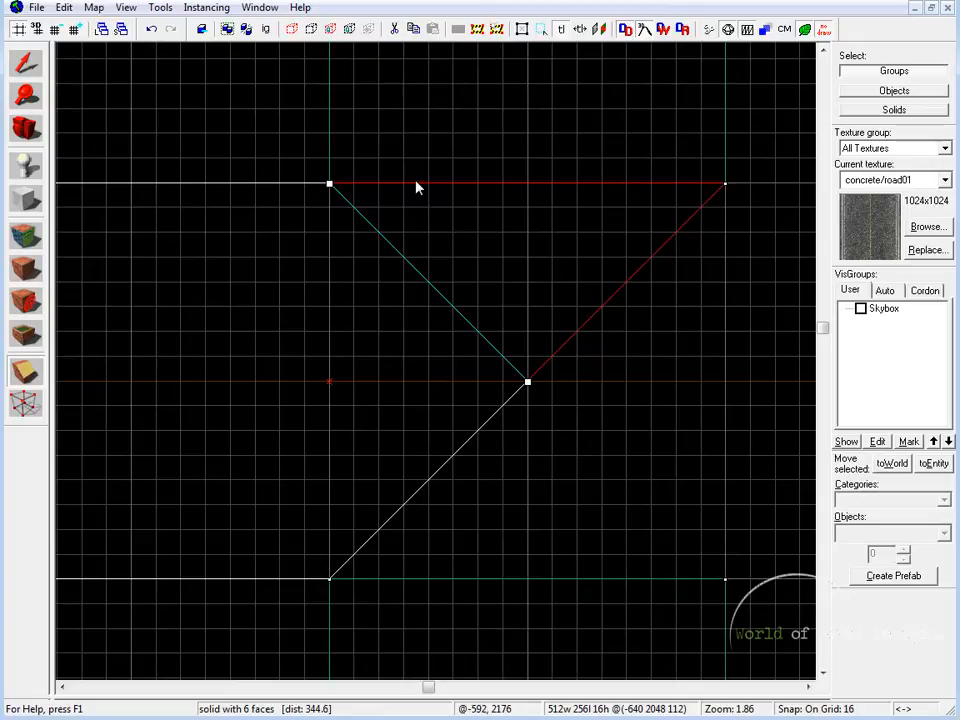
{"action": "key", "text": "Return"}
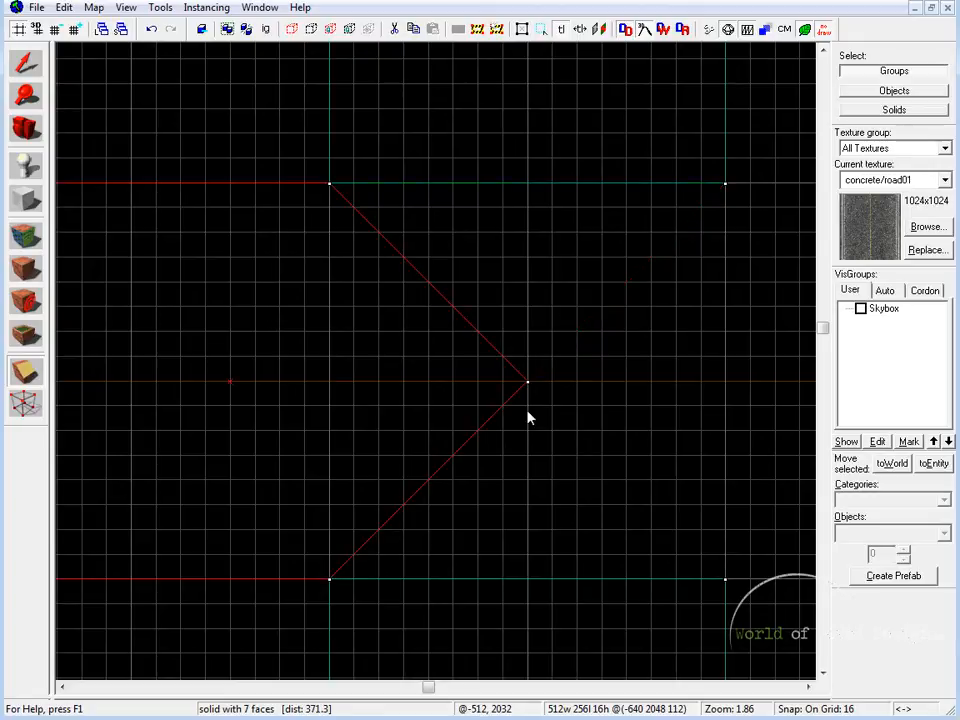
Examine the middle block's pointed end in 3D against the two crossing road pieces
{"action": "key", "text": "shift+z"}
{"action": "key", "text": "shift+z"}
{"action": "key", "text": "w"}
{"action": "key", "text": "s"}
{"action": "key", "text": "z"}
{"action": "key", "text": "shift+s"}
{"action": "left_click", "coordinate": [518, 195]}
{"action": "key", "text": "z"}
{"action": "key", "text": "z"}
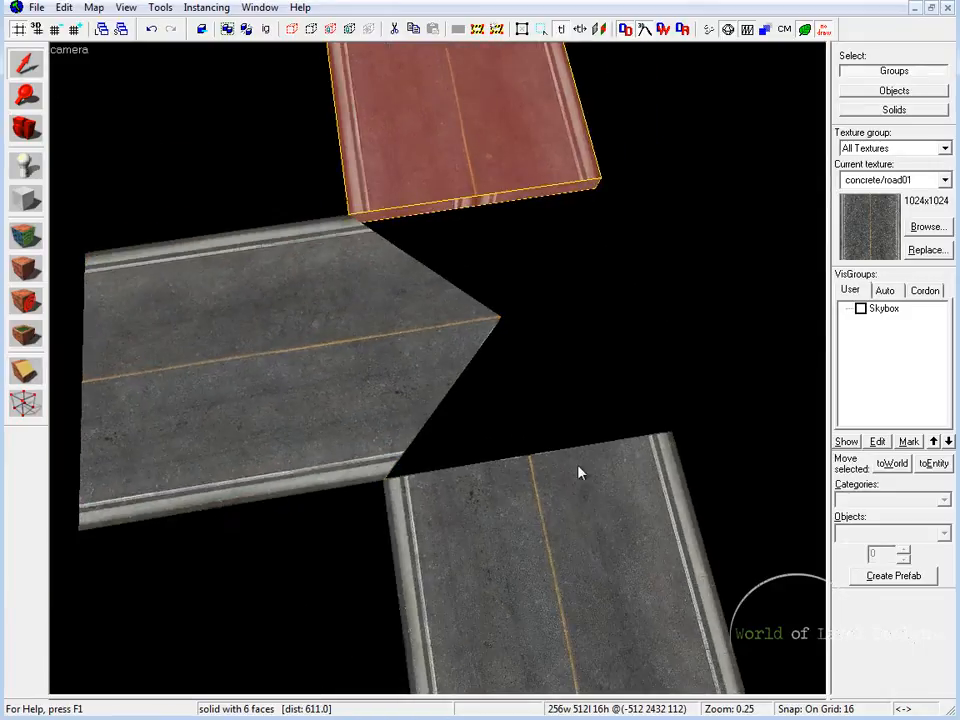
Extend the upper crossing road piece down to the junction's center at y 2048, making it 640 units long
{"action": "left_click", "coordinate": [495, 410]}
{"action": "left_click", "coordinate": [605, 544]}
{"action": "left_click", "coordinate": [495, 165]}
{"action": "key", "text": "shift+z"}
{"action": "key", "text": "shift+z"}
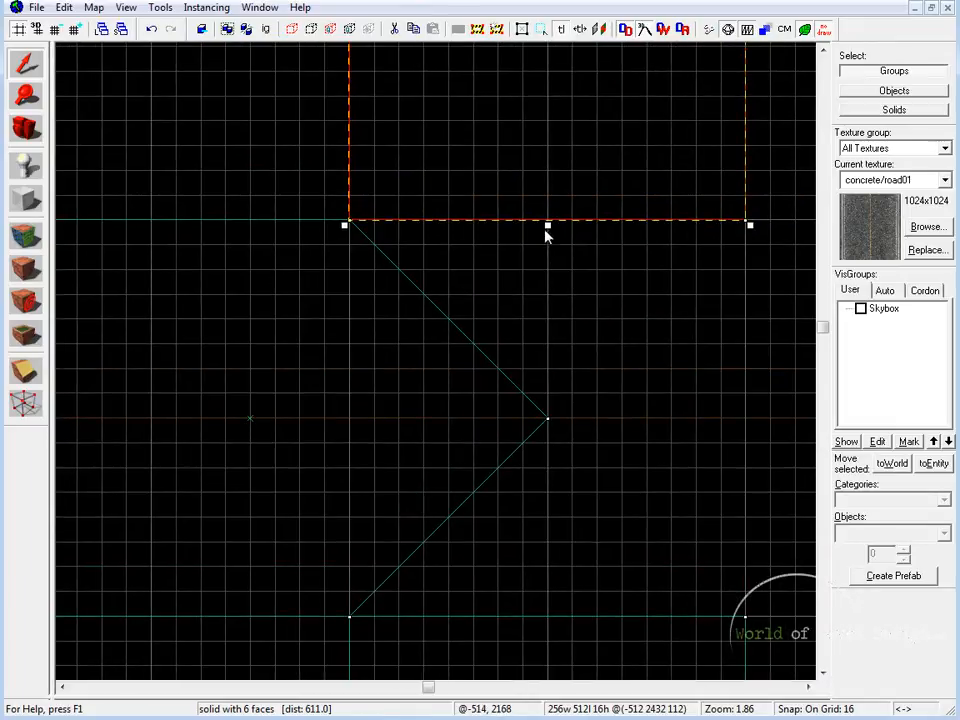
{"action": "left_click_drag", "start_coordinate": [546, 226], "coordinate": [568, 420]}
{"action": "middle_click_drag", "start_coordinate": [763, 529], "coordinate": [738, 368]}
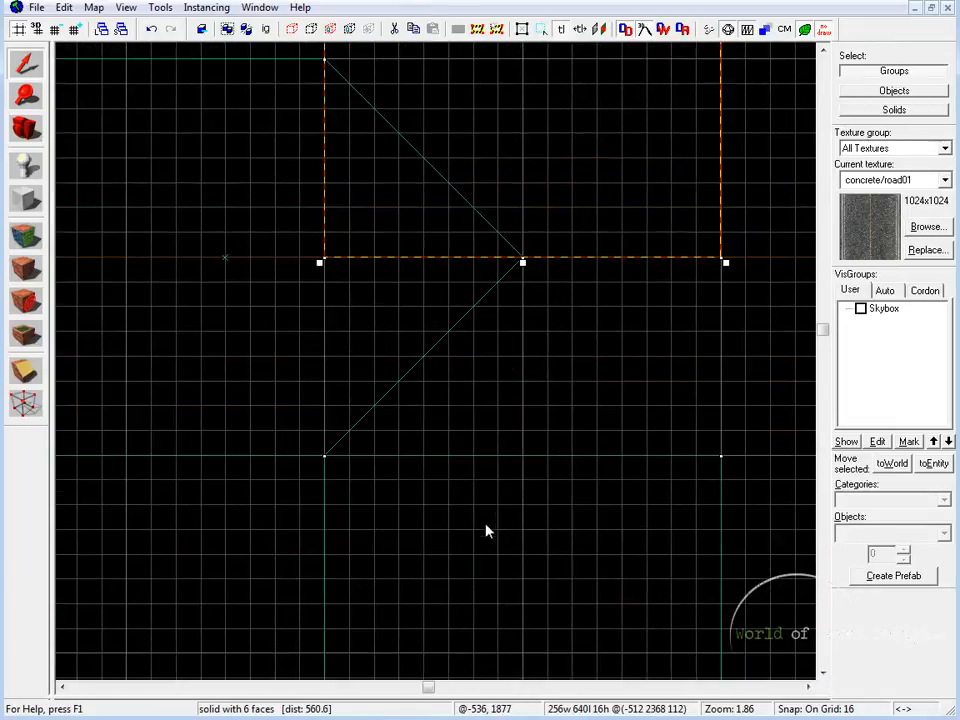
Extend the lower crossing road piece up to the junction's center so it meets the upper piece, making it 640 units long
{"action": "key", "text": "Escape"}
{"action": "left_click", "coordinate": [526, 457]}
{"action": "left_click_drag", "start_coordinate": [524, 454], "coordinate": [561, 260]}
Examine in 3D how the curbs of both extended crossing road pieces overlap the middle block's pointed end
{"action": "key", "text": "shift+z"}
{"action": "key", "text": "shift+z"}
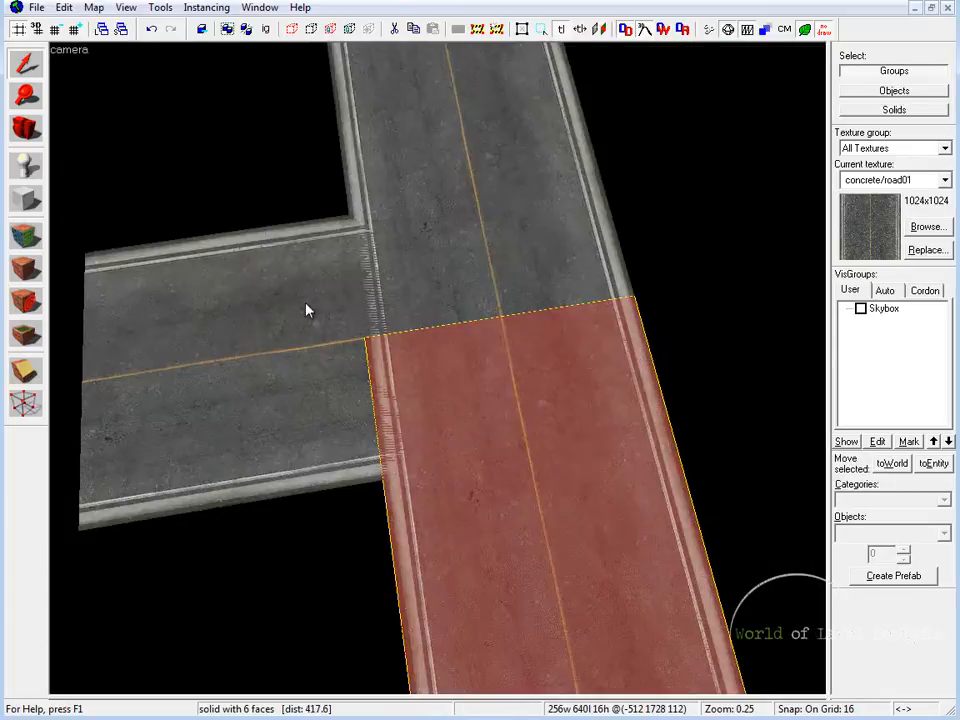
{"action": "key", "text": "z"}
{"action": "key", "text": "w"}
{"action": "key", "text": "s"}
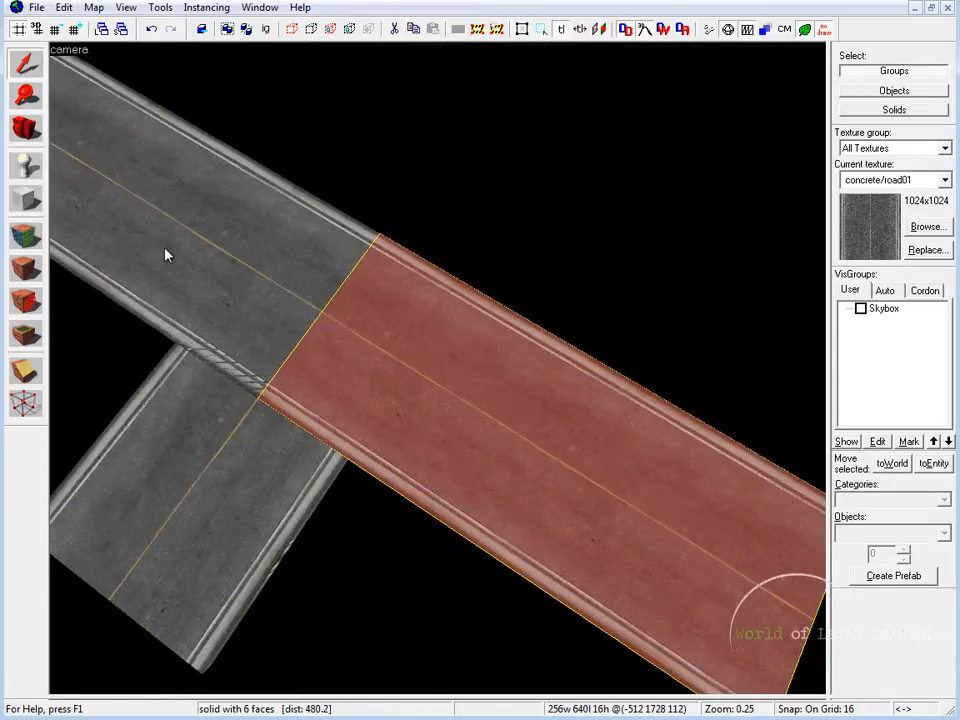
{"action": "left_click", "coordinate": [178, 268]}
{"action": "left_click", "coordinate": [268, 411]}
{"action": "left_click", "coordinate": [351, 379]}
{"action": "key", "text": "z"}
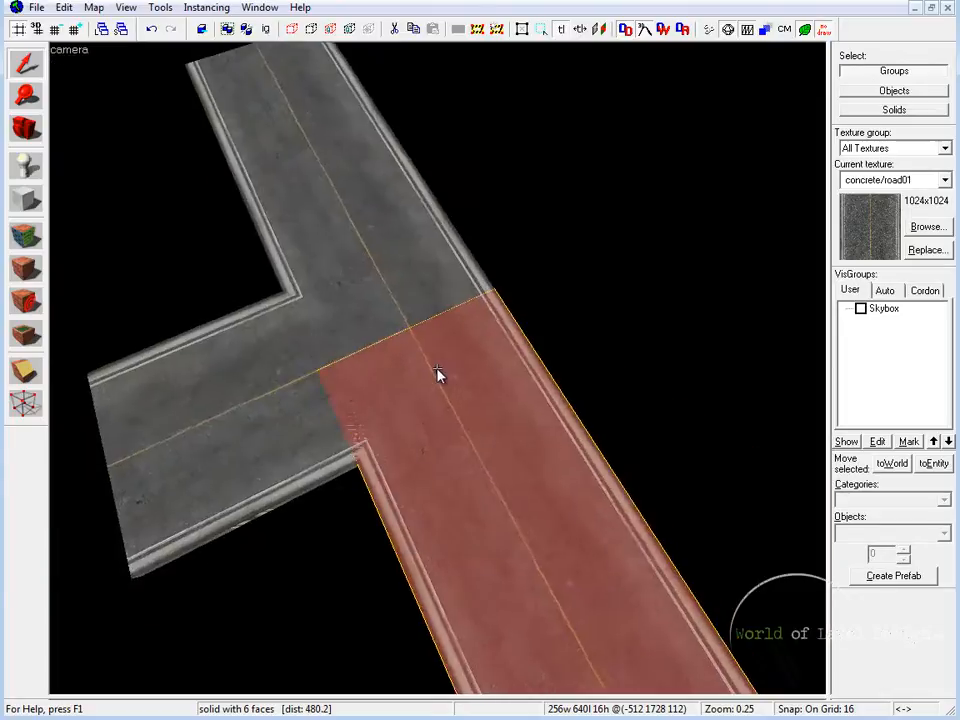
{"action": "key", "text": "w"}
{"action": "key", "text": "z"}
{"action": "key", "text": "Escape"}
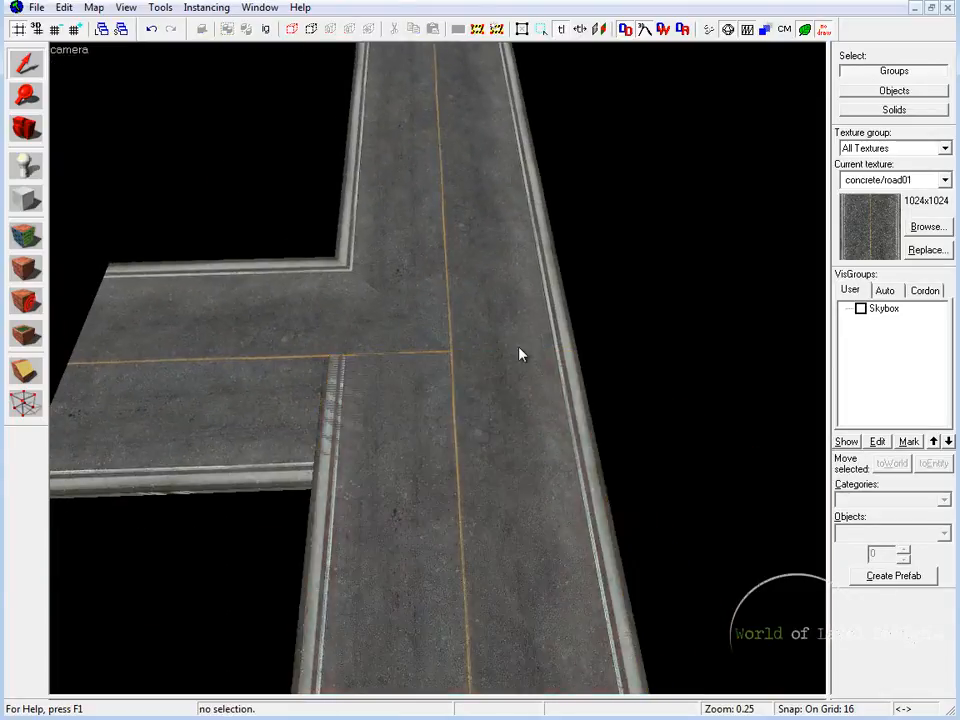
Clip the inner triangle off the upper crossing road piece along a line from -640, 2176 to -512, 2048 and check the cut in 3D
{"action": "left_click", "coordinate": [453, 334]}
{"action": "key", "text": "shift+z"}
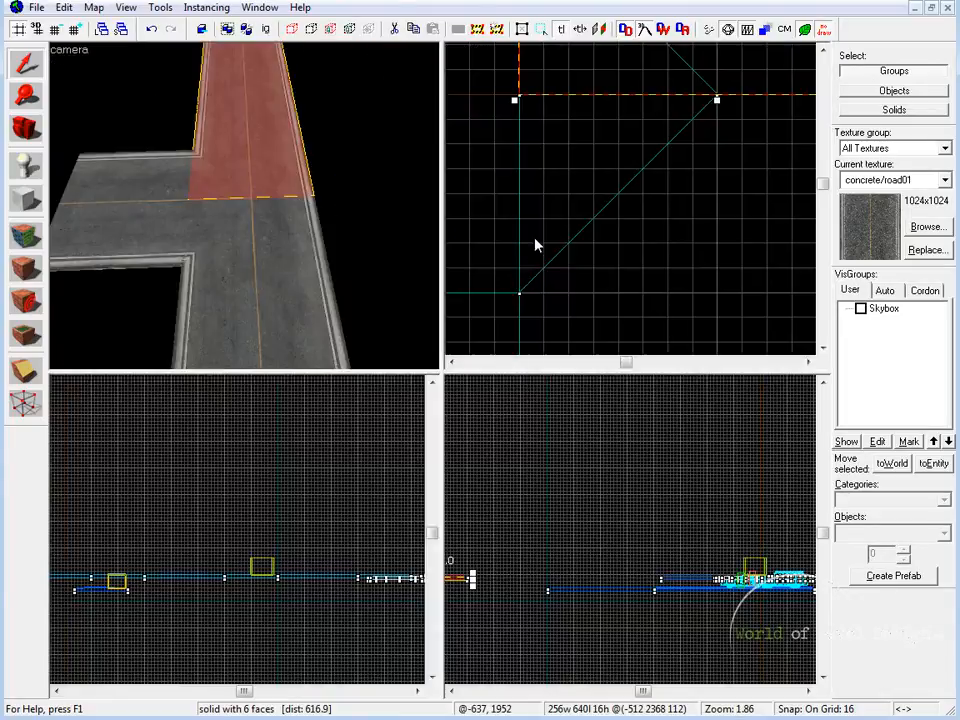
{"action": "key", "text": "shift+z"}
{"action": "middle_click_drag", "start_coordinate": [516, 303], "coordinate": [523, 438]}
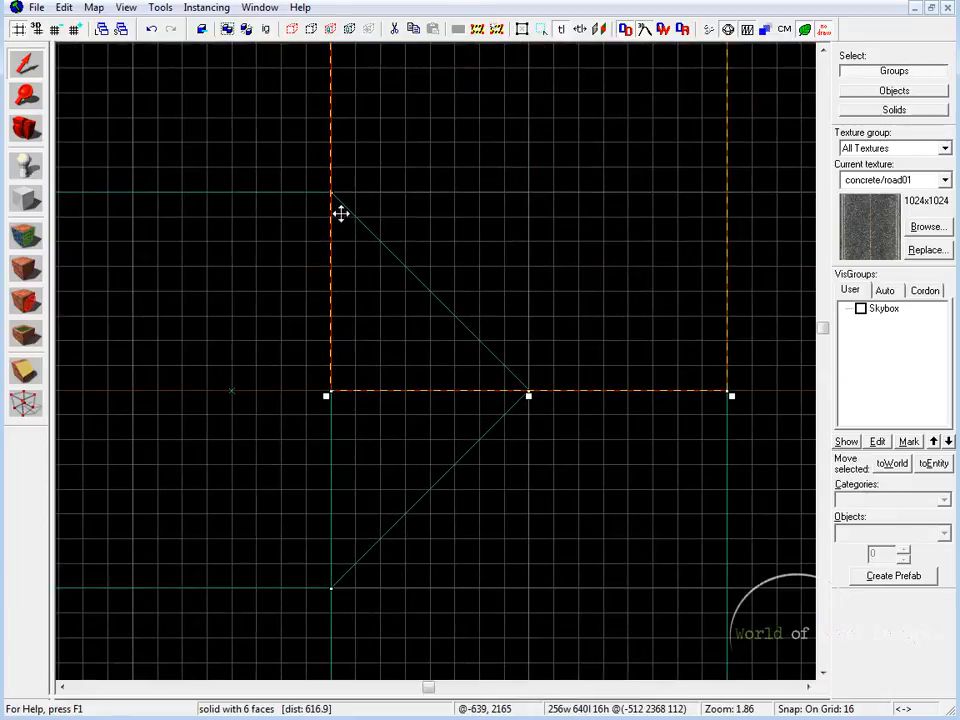
{"action": "left_click", "coordinate": [38, 375]}
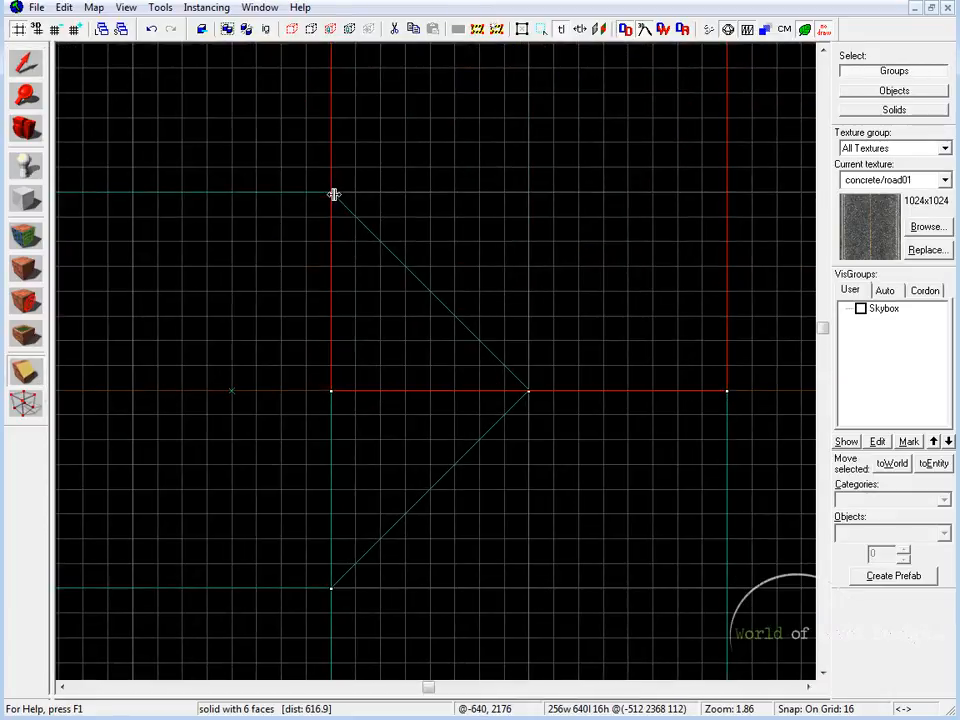
{"action": "mouse_move", "coordinate": [329, 191]}
{"action": "left_mouse_down"}
{"action": "mouse_move", "coordinate": [407, 294]}
{"action": "mouse_move", "coordinate": [528, 391]}
{"action": "left_mouse_up"}
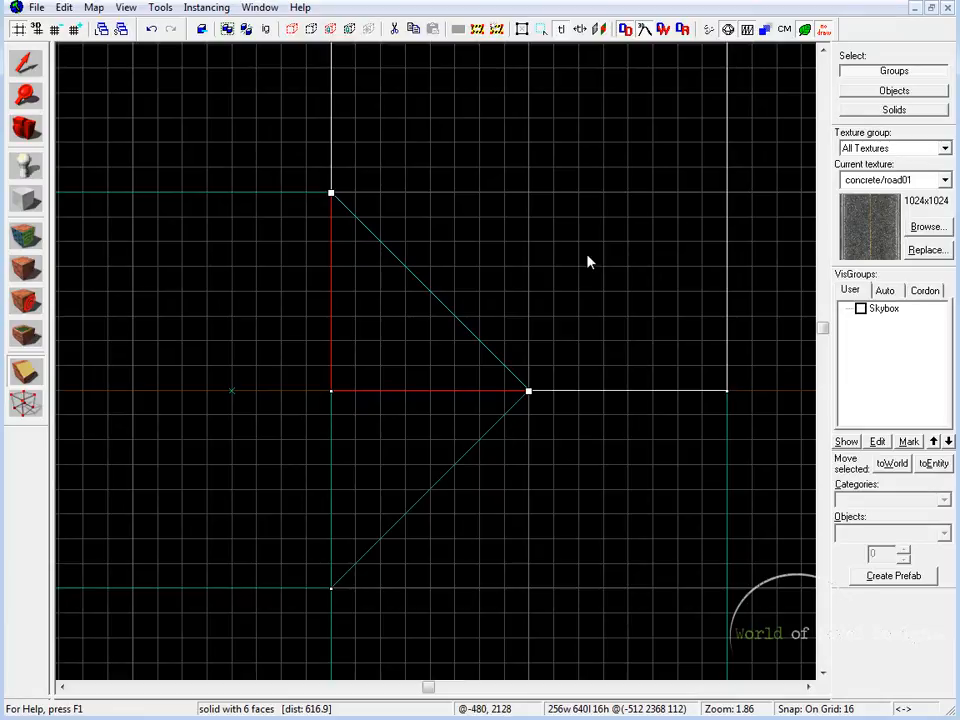
{"action": "key", "text": "Return"}
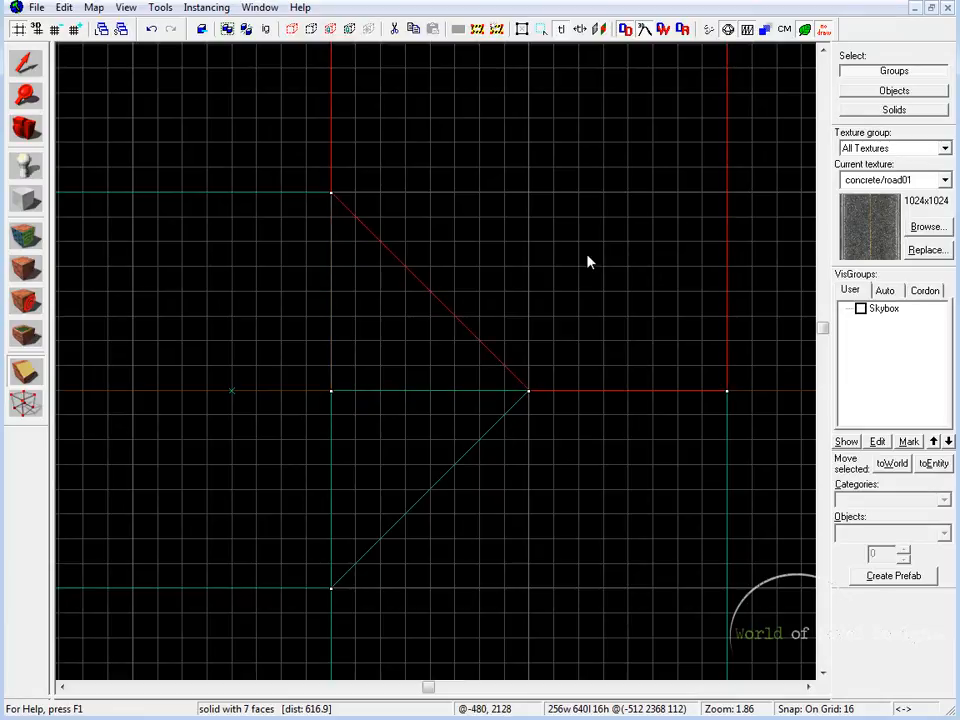
{"action": "left_click", "coordinate": [30, 63]}
{"action": "key", "text": "shift+z"}
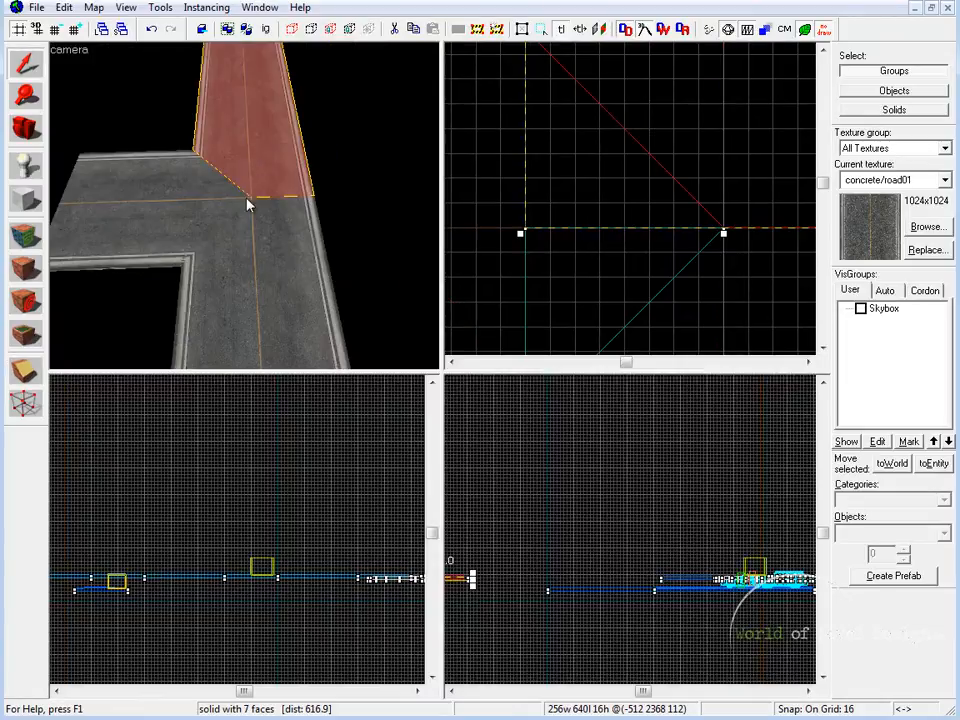
{"action": "key", "text": "shift+z"}
{"action": "key", "text": "w"}
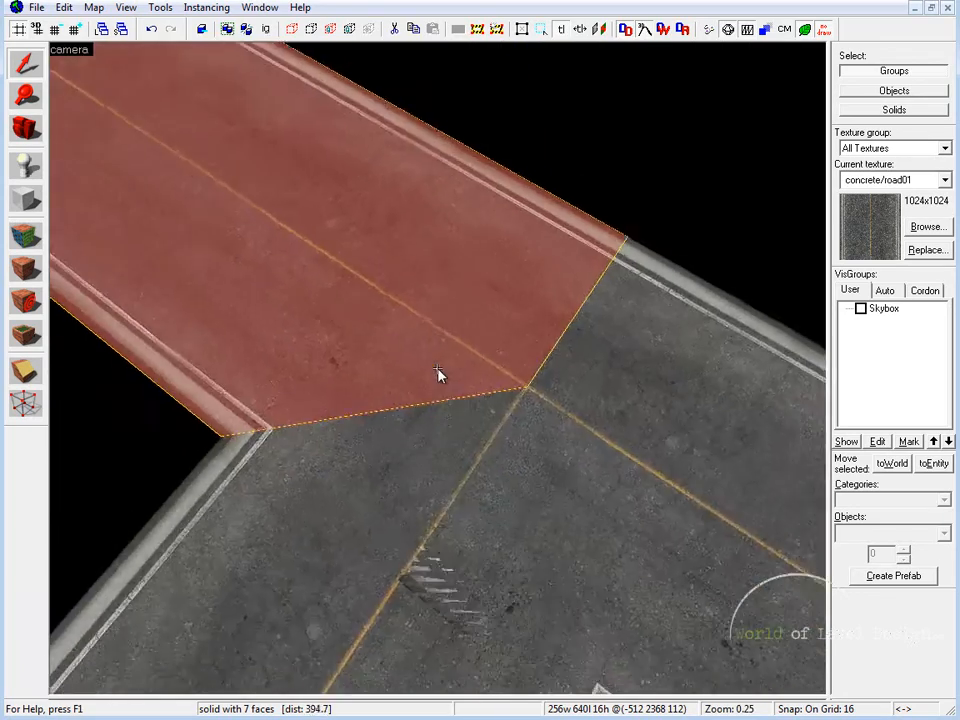
{"action": "key", "text": "s"}
{"action": "key", "text": "z"}
Clip the inner triangle off the lower crossing road piece along a line from -640, 1920 to -512, 2048, keeping the outer part
{"action": "left_click", "coordinate": [549, 517]}
{"action": "key", "text": "z"}
{"action": "key", "text": "w"}
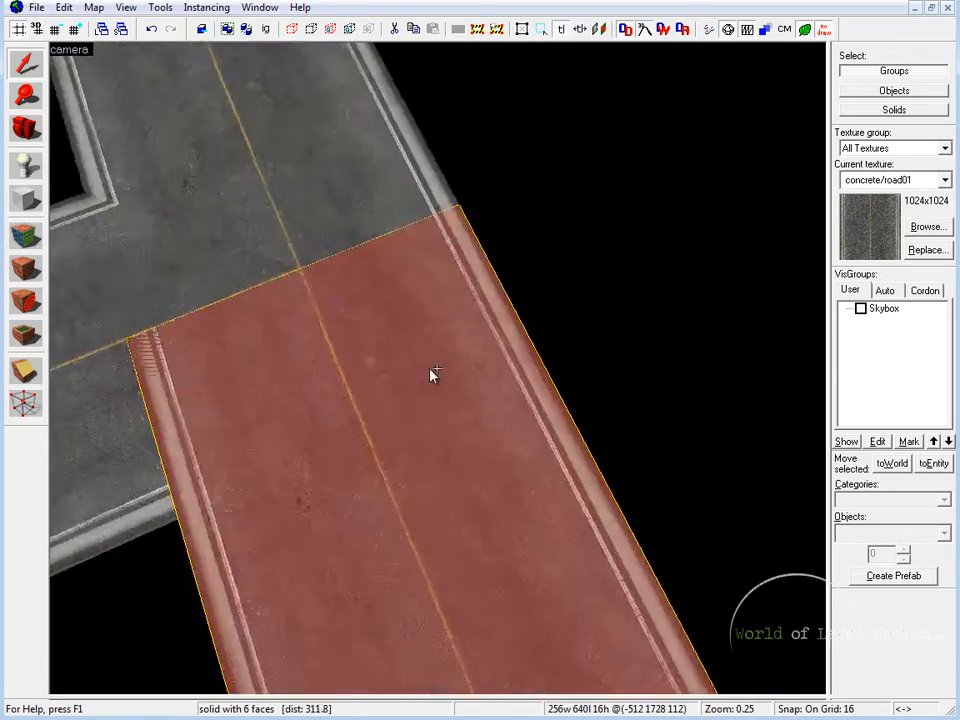
{"action": "key", "text": "z"}
{"action": "left_click", "coordinate": [26, 370]}
{"action": "key", "text": "shift+z"}
{"action": "key", "text": "shift+z"}
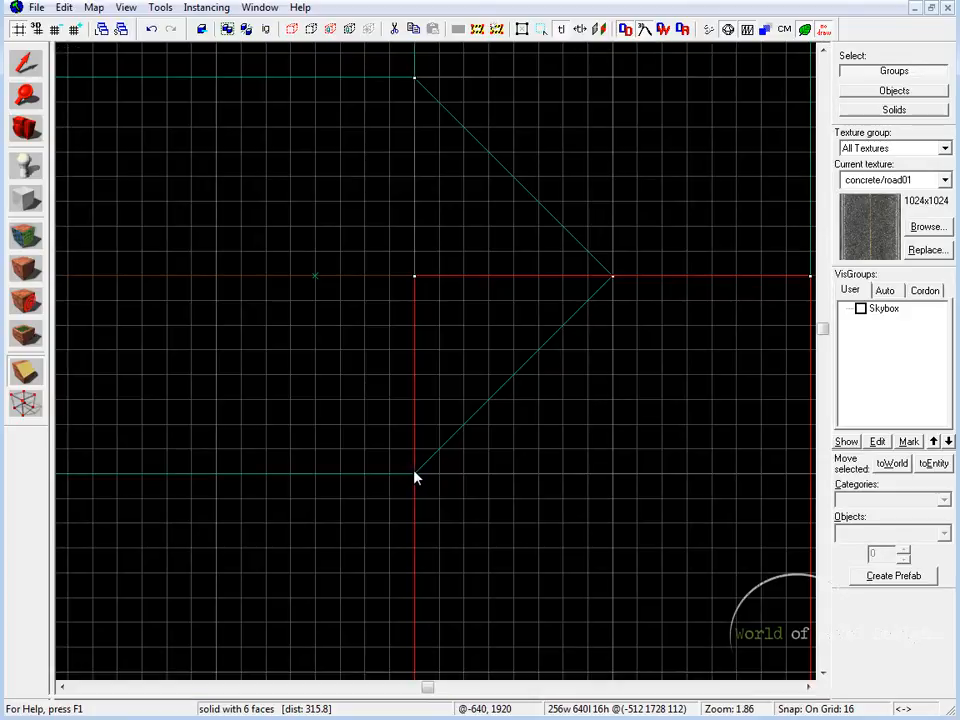
{"action": "left_click_drag", "start_coordinate": [414, 473], "coordinate": [613, 277]}
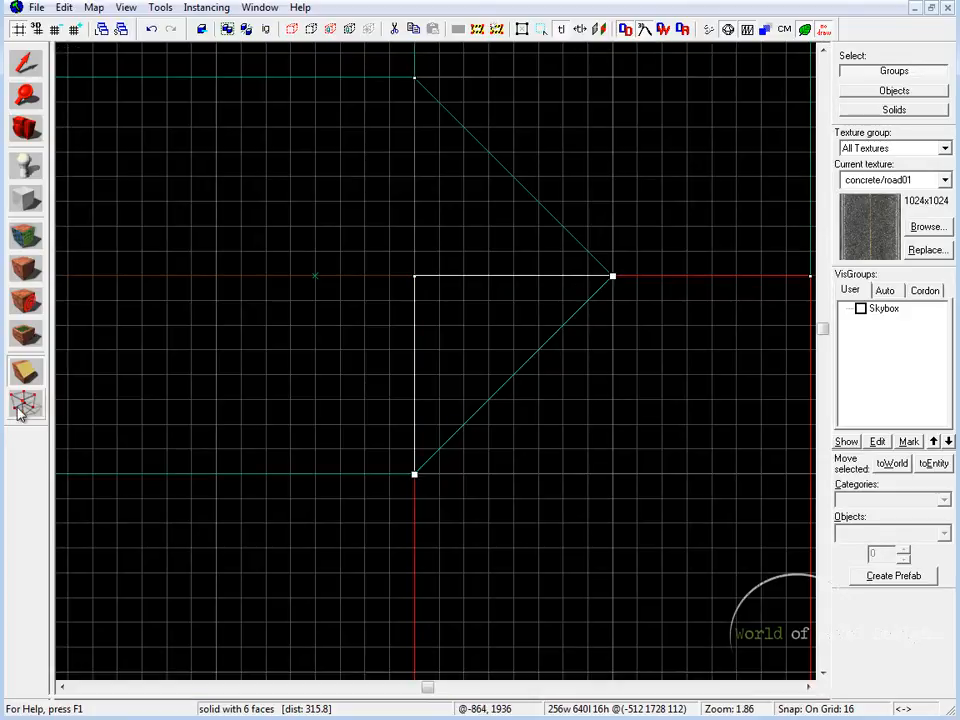
{"action": "key", "text": "shift+c"}
{"action": "key", "text": "shift+c"}
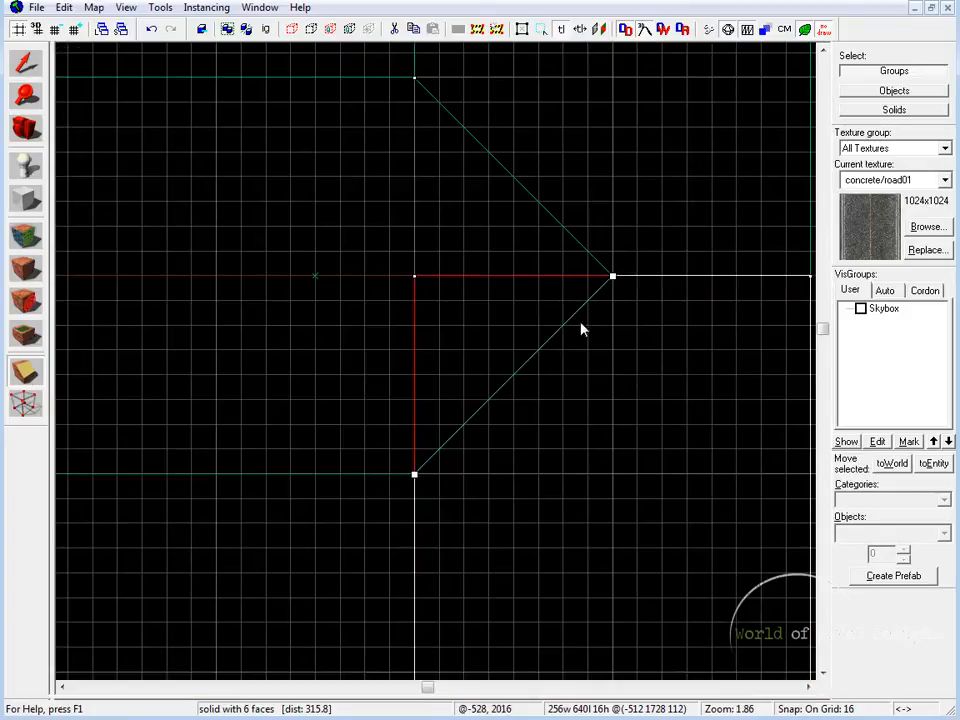
{"action": "key", "text": "Return"}
Examine the whole T-intersection in 3D, checking each road piece's fit and leaving nothing selected
{"action": "left_click", "coordinate": [33, 67]}
{"action": "key", "text": "shift+z"}
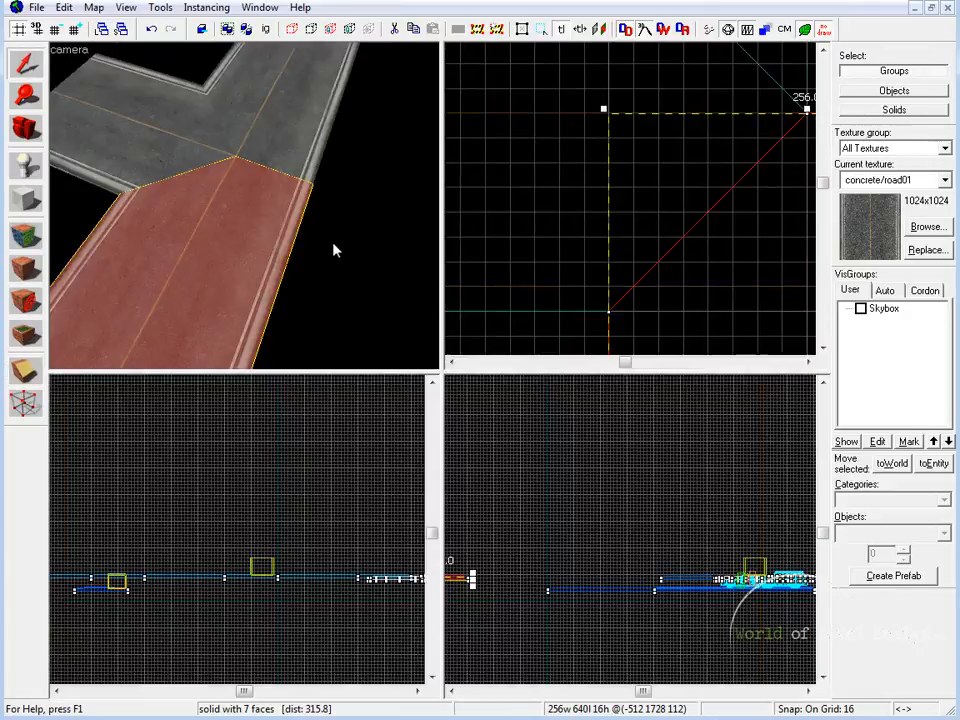
{"action": "key", "text": "shift+z"}
{"action": "key", "text": "z"}
{"action": "key", "text": "z"}
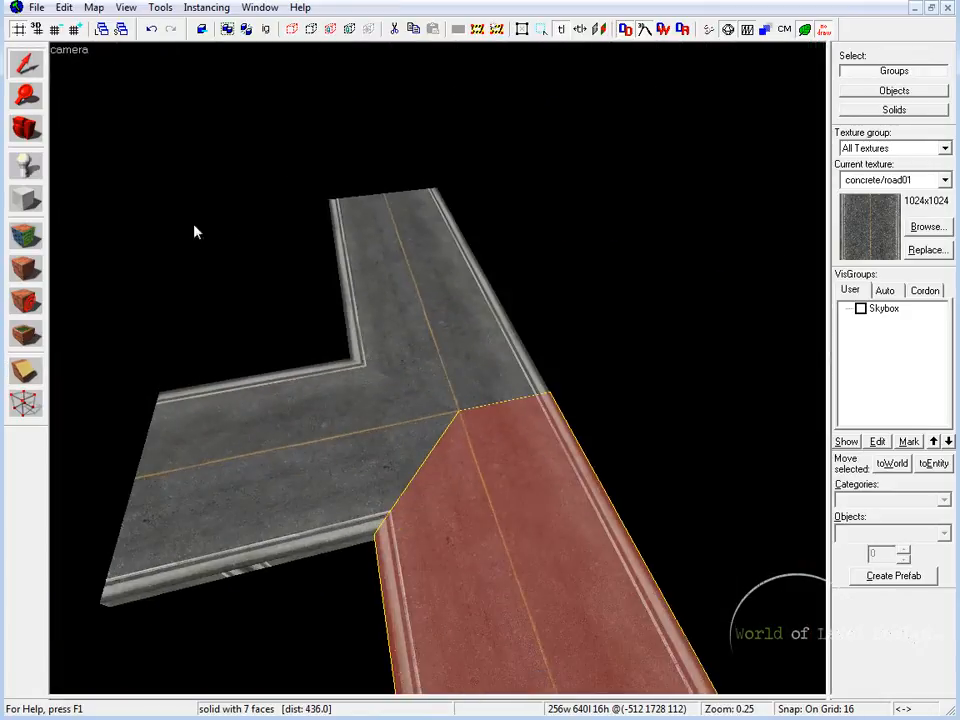
{"action": "left_click", "coordinate": [431, 378]}
{"action": "left_click", "coordinate": [470, 442]}
{"action": "left_click", "coordinate": [370, 436]}
{"action": "key", "text": "Escape"}
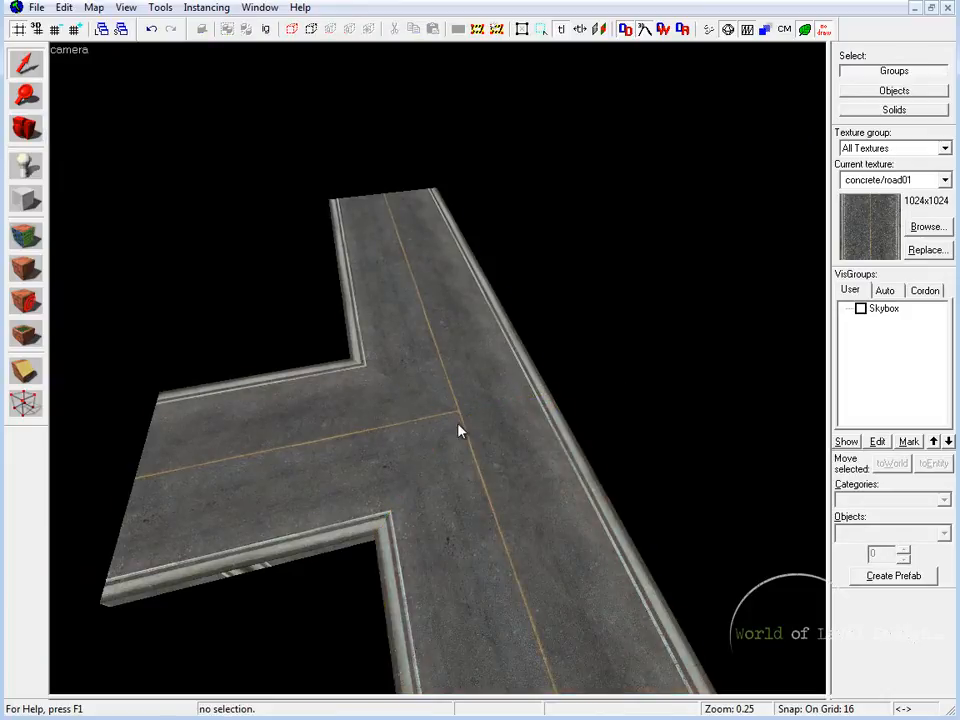
Examine the diagonal curb joints between the middle block and the crossing road pieces up close
{"action": "key", "text": "z"}
{"action": "key", "text": "w"}
{"action": "key", "text": "z"}
{"action": "left_click", "coordinate": [467, 465]}
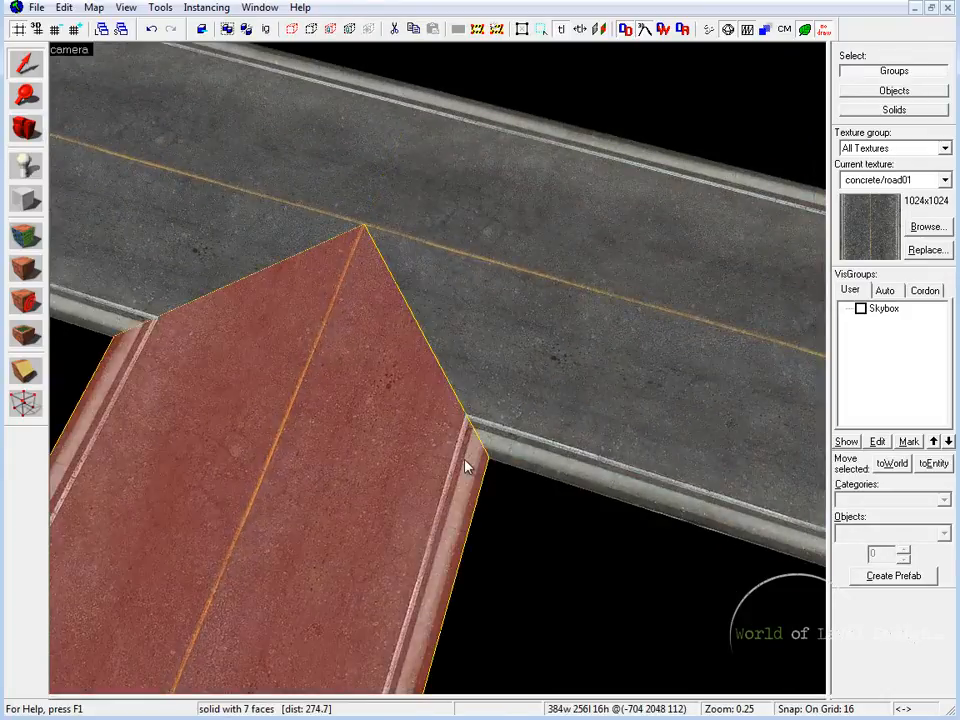
{"action": "left_click", "coordinate": [130, 325]}
{"action": "left_click", "coordinate": [129, 356]}
{"action": "key", "text": "z"}
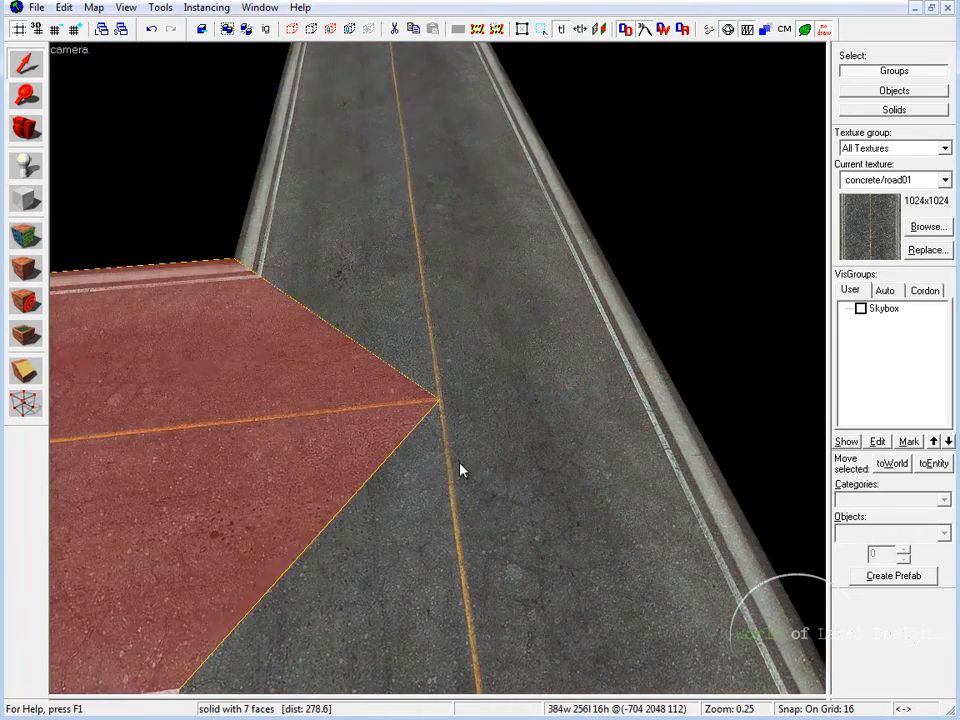
Examine the junction's center up close, checking where the yellow center lines and diagonal seams of the road pieces meet
{"action": "left_click", "coordinate": [427, 276]}
{"action": "key", "text": "z"}
{"action": "key", "text": "w"}
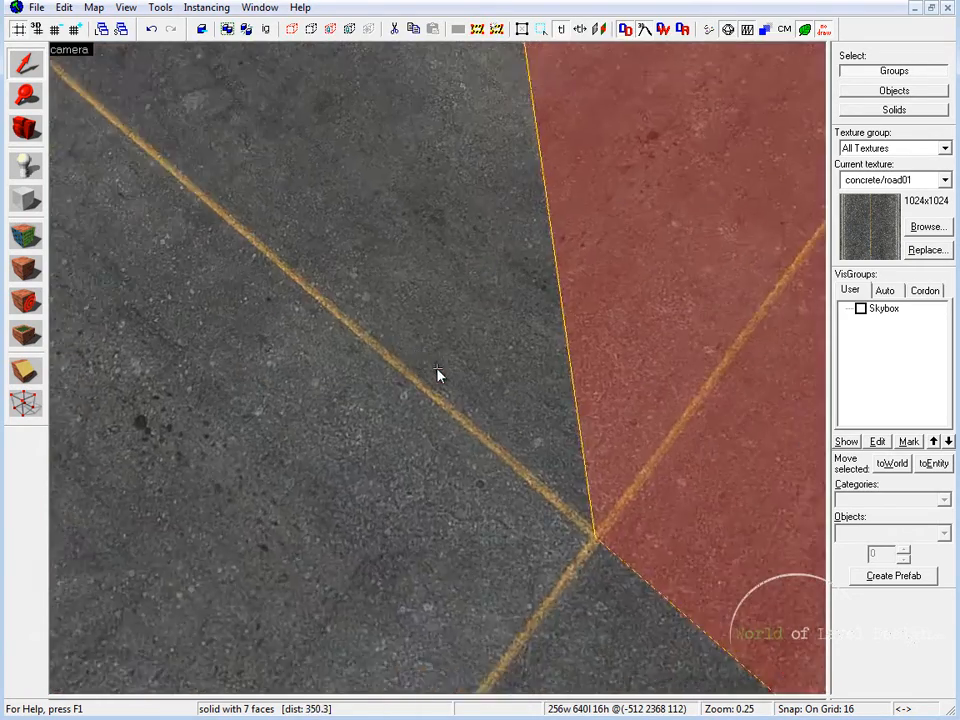
{"action": "key", "text": "w"}
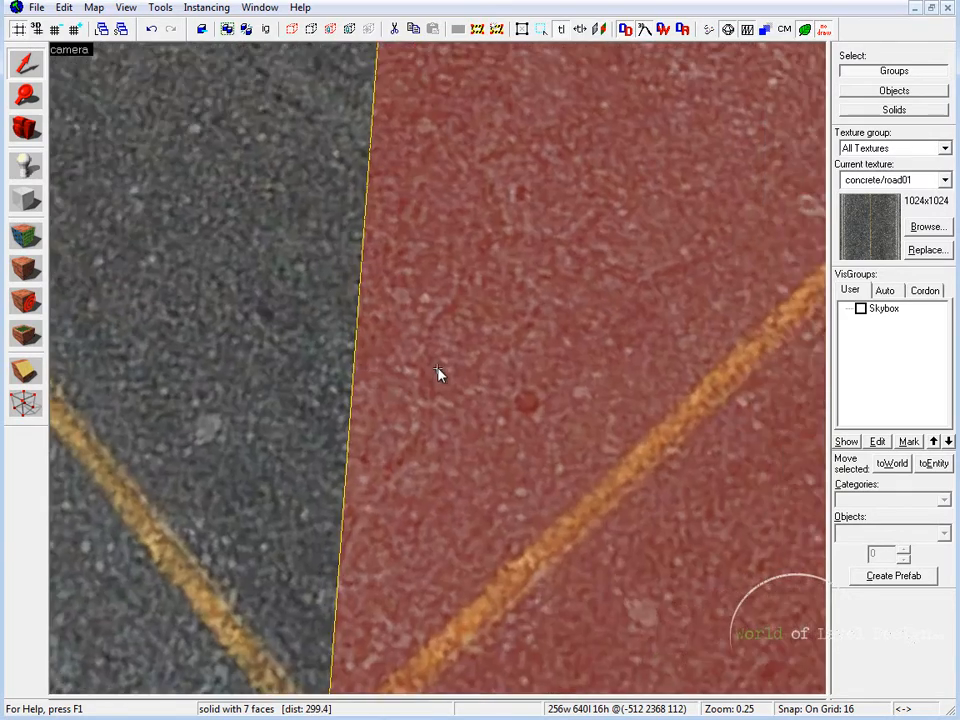
{"action": "key", "text": "s"}
{"action": "left_click", "coordinate": [260, 371]}
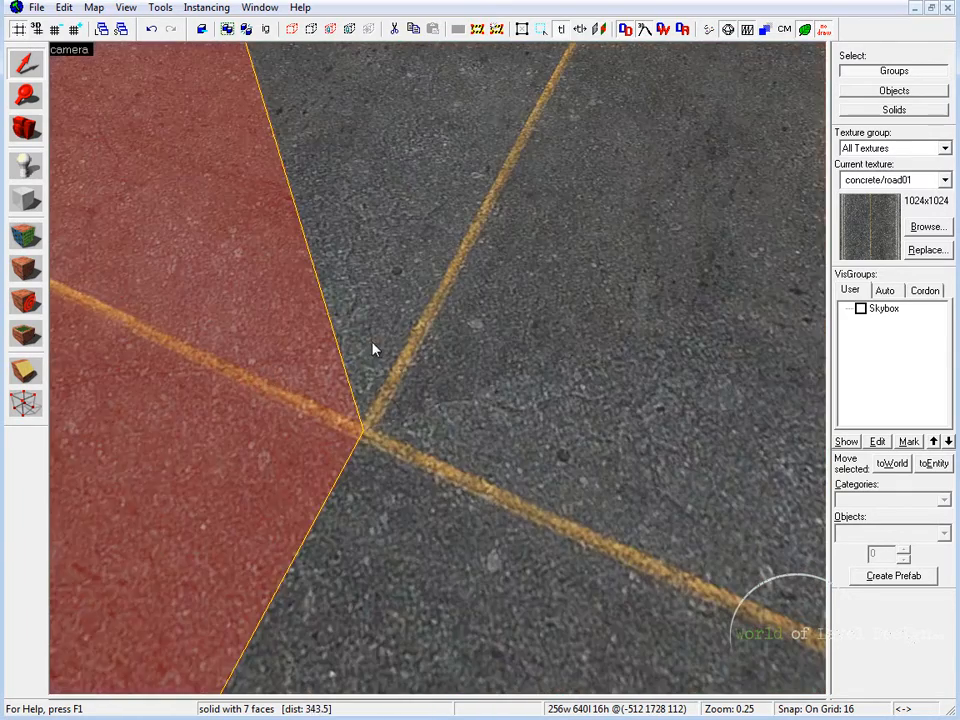
{"action": "left_click", "coordinate": [374, 345]}
{"action": "left_click", "coordinate": [380, 429]}
{"action": "left_click", "coordinate": [309, 401]}
{"action": "left_click", "coordinate": [376, 398]}
{"action": "scroll", "coordinate": [439, 377], "scroll_direction": "down", "scroll_amount": 8}
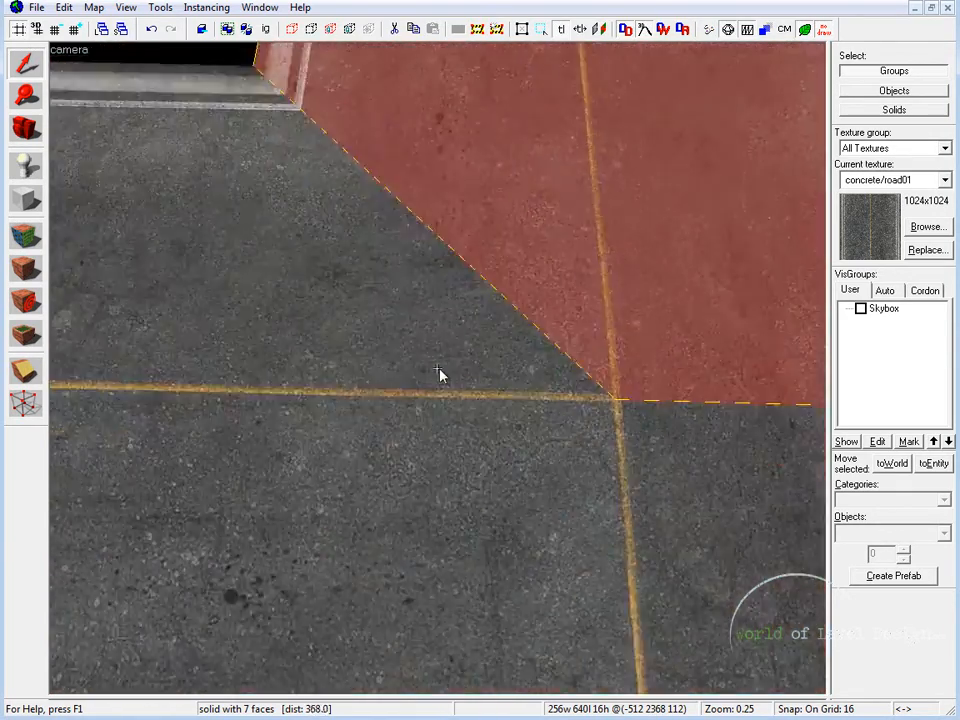
{"action": "scroll", "coordinate": [463, 382], "scroll_direction": "up", "scroll_amount": 1}
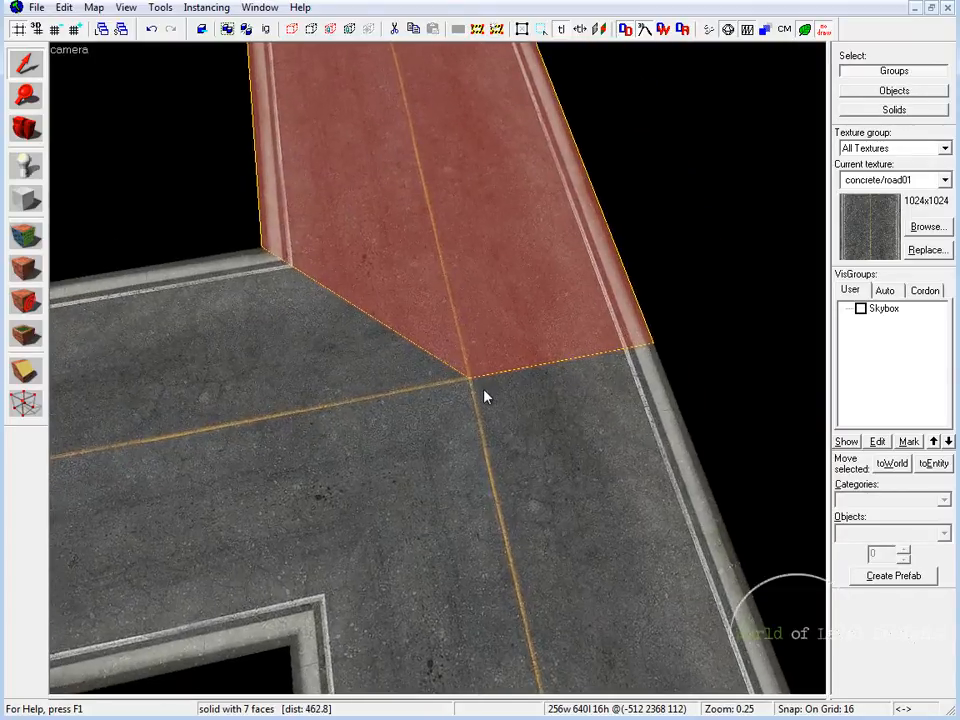
Inspect the seam between the upper and lower crossing road pieces by selecting each piece in turn in 3D
{"action": "middle_click_drag", "start_coordinate": [438, 367], "coordinate": [441, 336]}
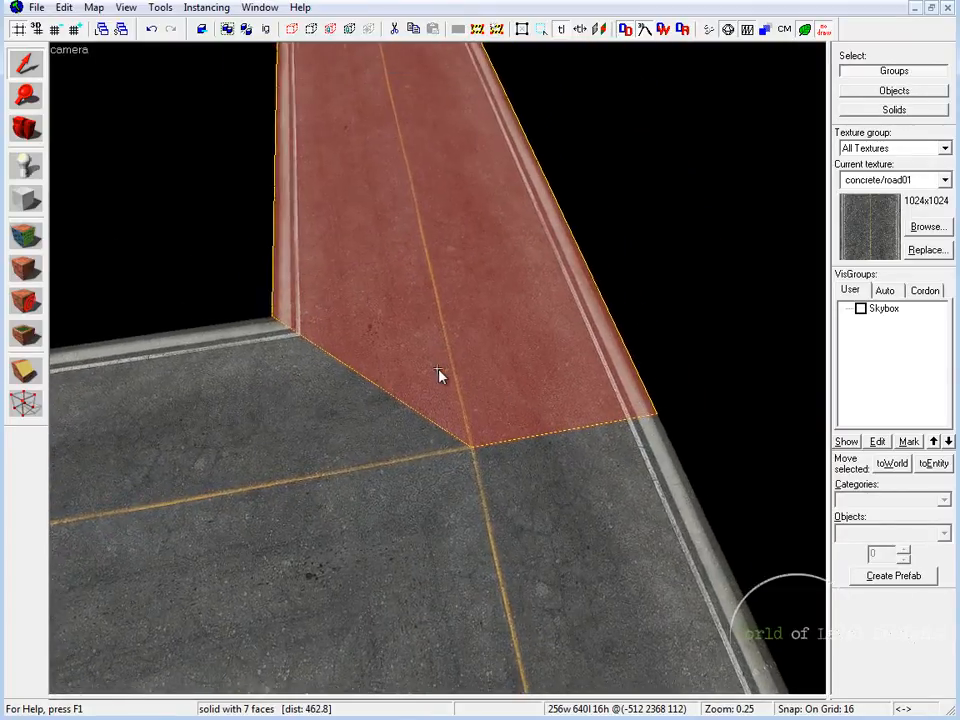
{"action": "left_click", "coordinate": [470, 402]}
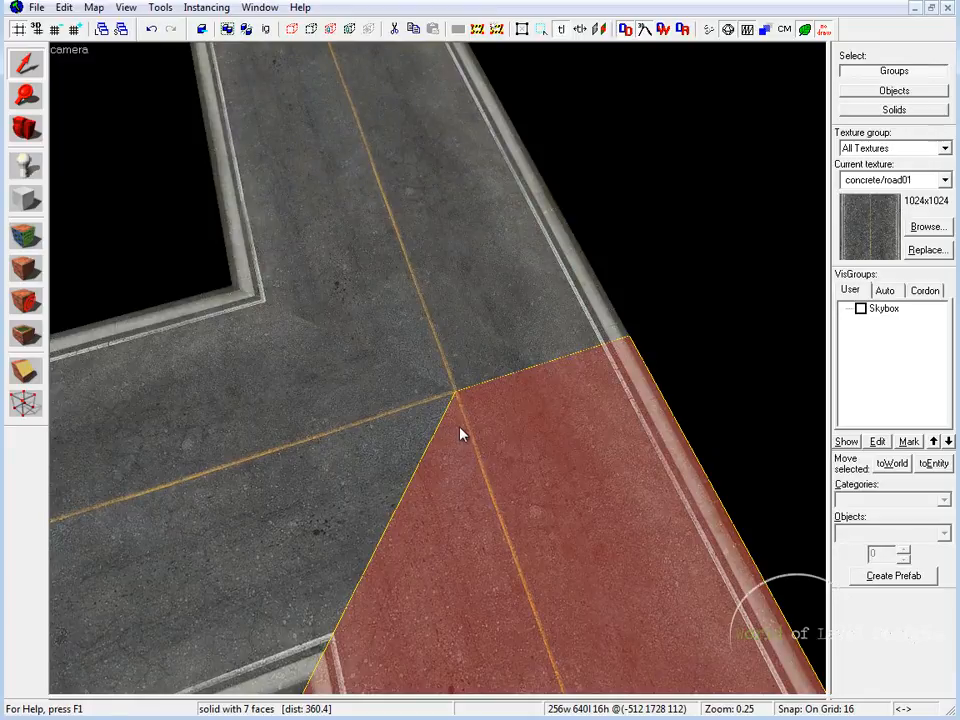
{"action": "left_click", "coordinate": [399, 422]}
{"action": "left_click", "coordinate": [450, 389]}
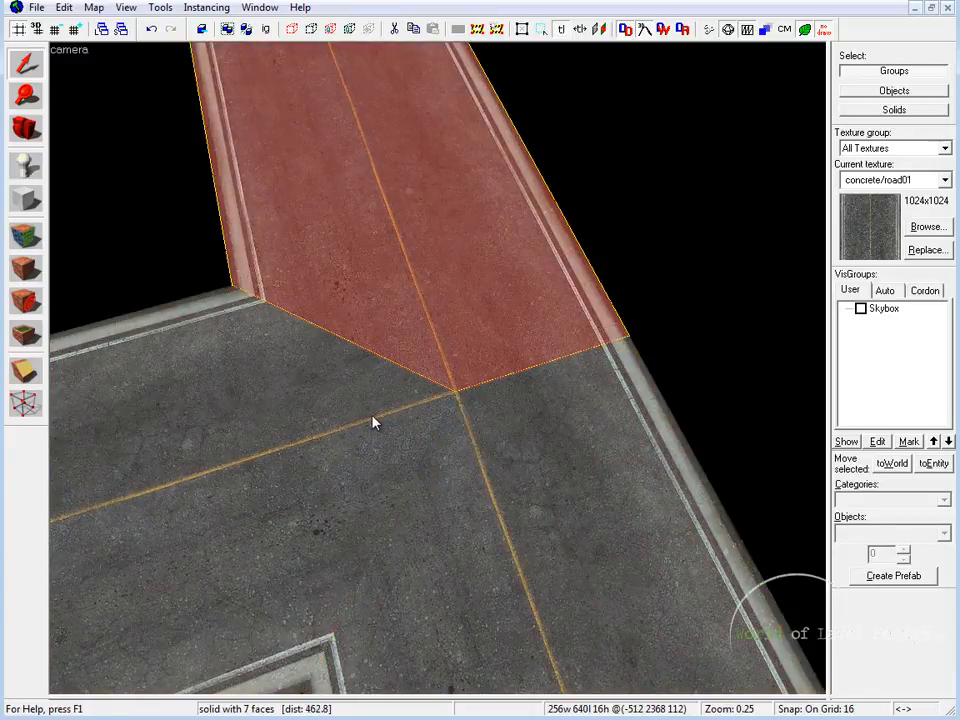
{"action": "left_click", "coordinate": [460, 414]}
{"action": "key", "text": "z"}
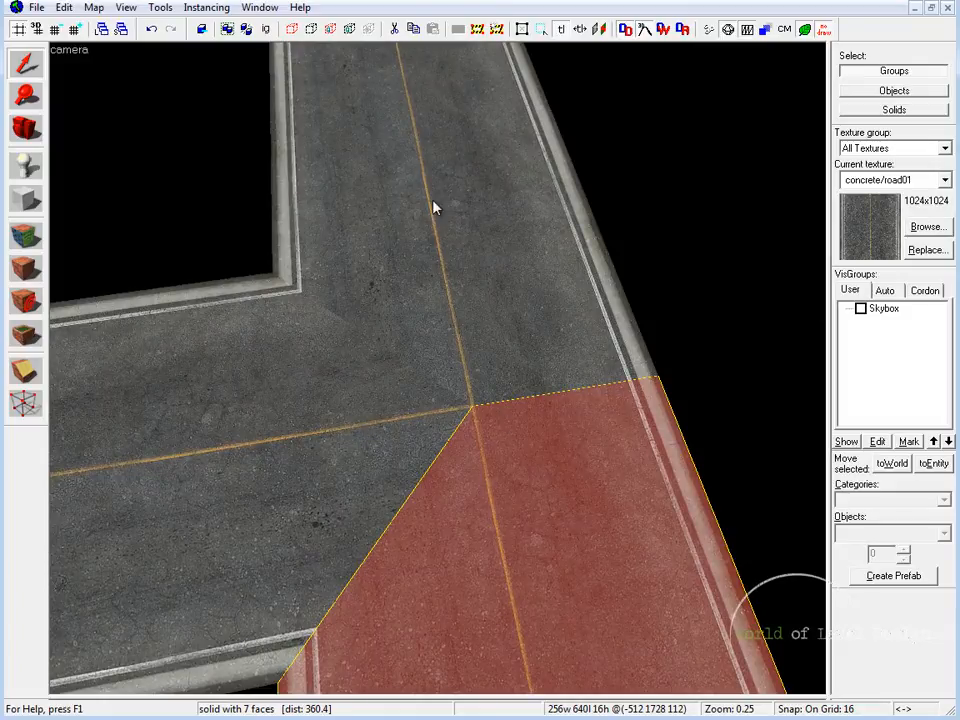
Try the concrete/mainstreet_road01a texture on the middle road piece's top face and undo it
{"action": "left_click", "coordinate": [935, 226]}
{"action": "left_click", "coordinate": [588, 252]}
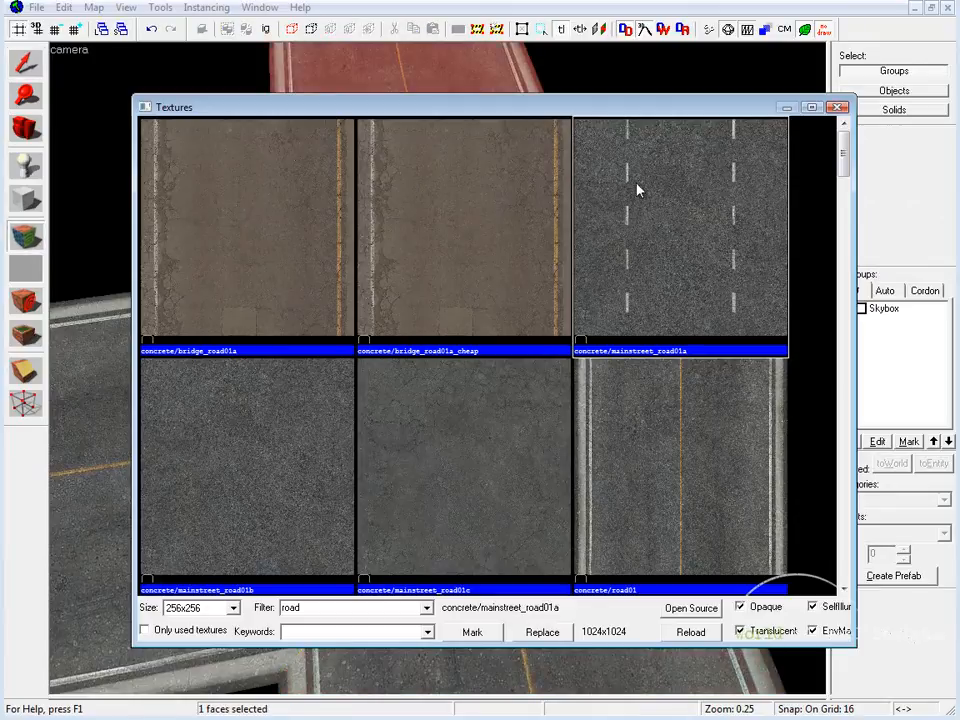
{"action": "double_click", "coordinate": [630, 160]}
{"action": "right_click", "coordinate": [235, 425]}
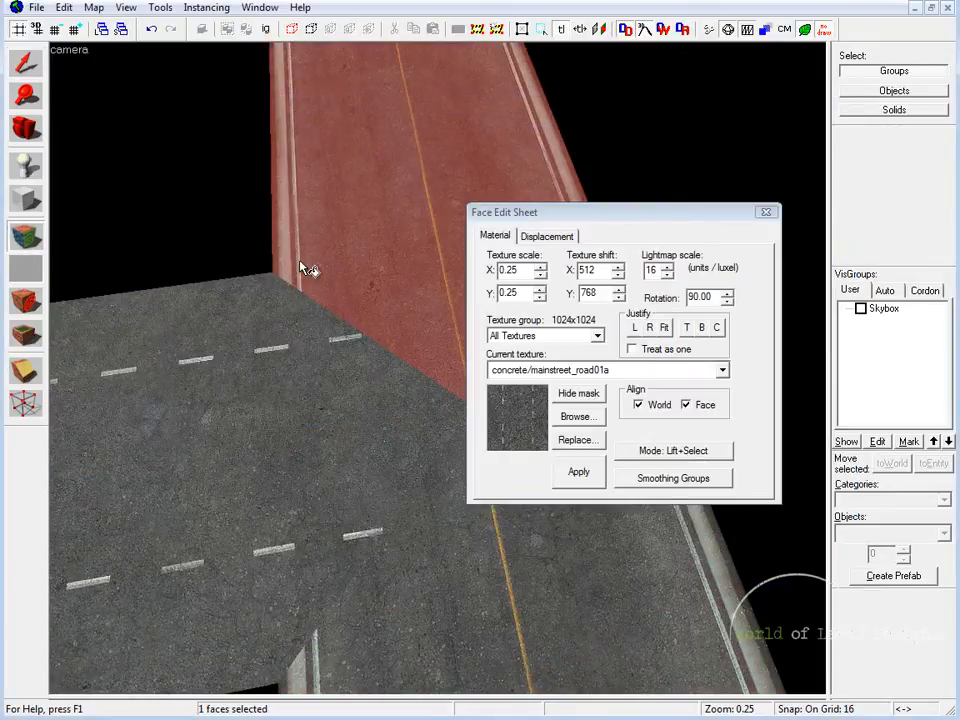
{"action": "left_click", "coordinate": [578, 416]}
{"action": "left_click", "coordinate": [841, 106]}
{"action": "key", "text": "ctrl+z"}
{"action": "left_click", "coordinate": [766, 214]}
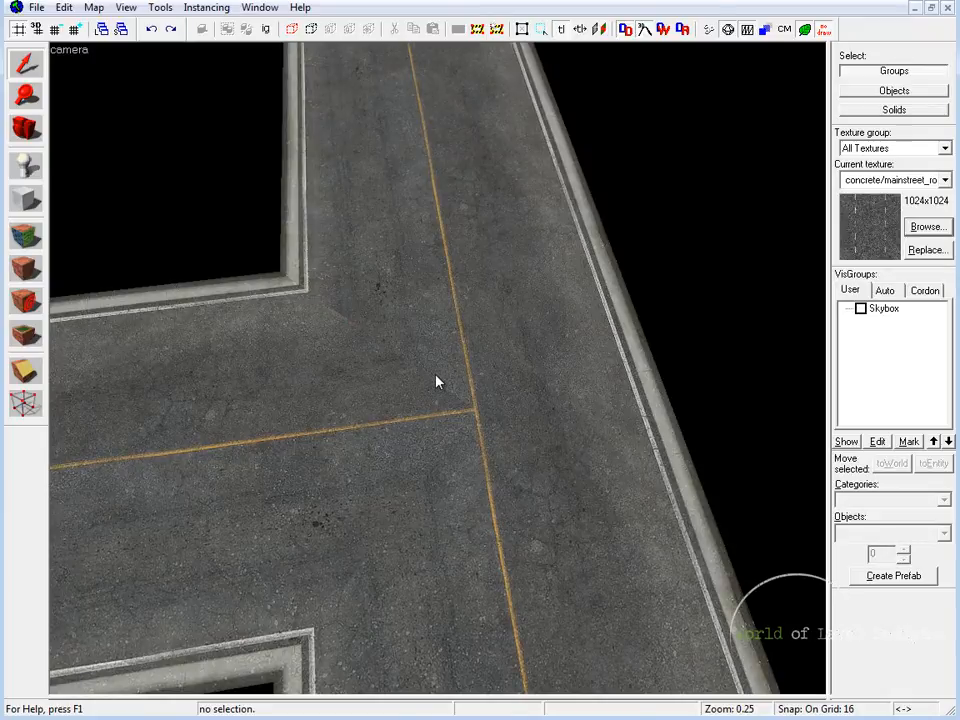
Examine where the center lines meet at the junction, selecting the middle road piece and the upper crossing piece in turn
{"action": "key", "text": "w"}
{"action": "key", "text": "s"}
{"action": "key", "text": "z"}
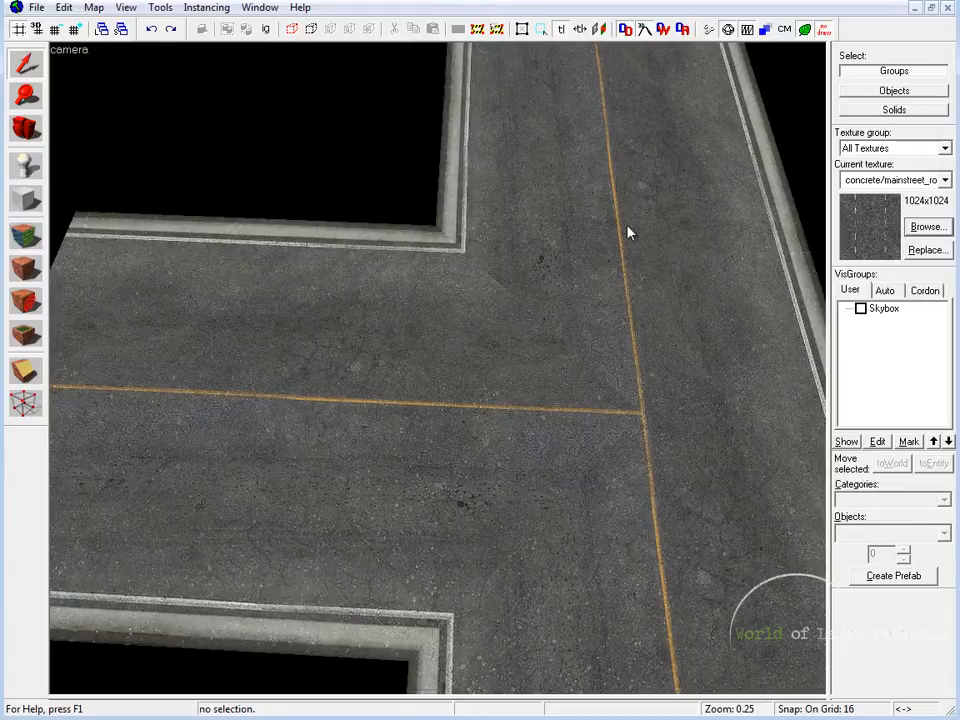
{"action": "left_click", "coordinate": [610, 343]}
{"action": "left_click", "coordinate": [645, 409]}
{"action": "left_click", "coordinate": [641, 418]}
{"action": "left_click", "coordinate": [642, 424]}
{"action": "key", "text": "z"}
{"action": "key", "text": "w"}
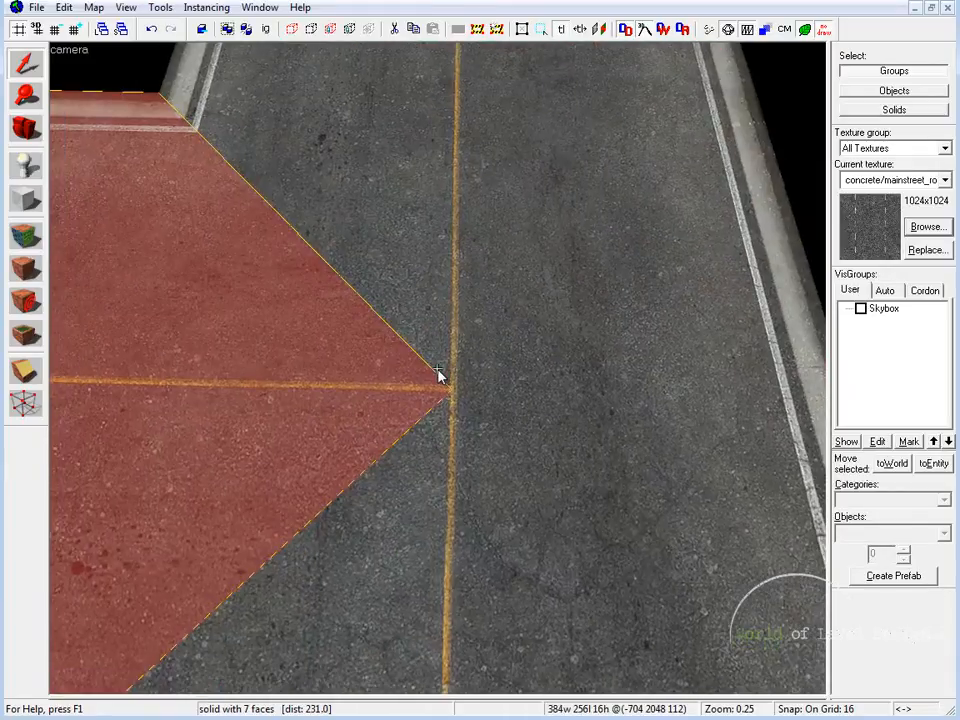
{"action": "key", "text": "z"}
{"action": "left_click", "coordinate": [454, 389]}
{"action": "key", "text": "z"}
{"action": "key", "text": "s"}
{"action": "key", "text": "z"}
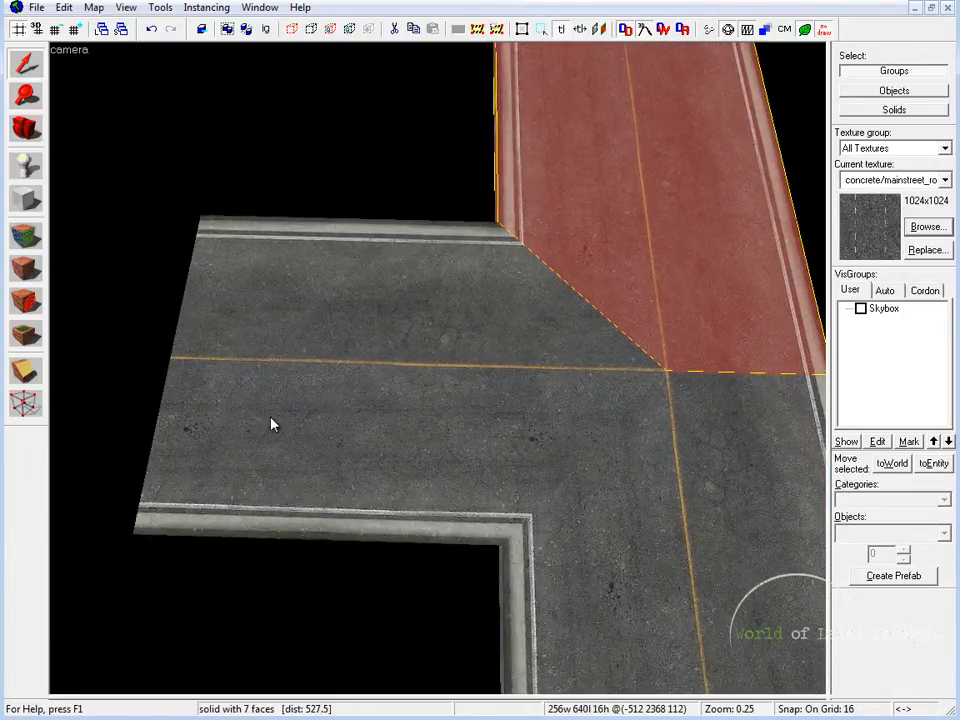
Inspect the seam between the two crossing road pieces at the junction's center, ending with the lower piece selected
{"action": "key", "text": "d"}
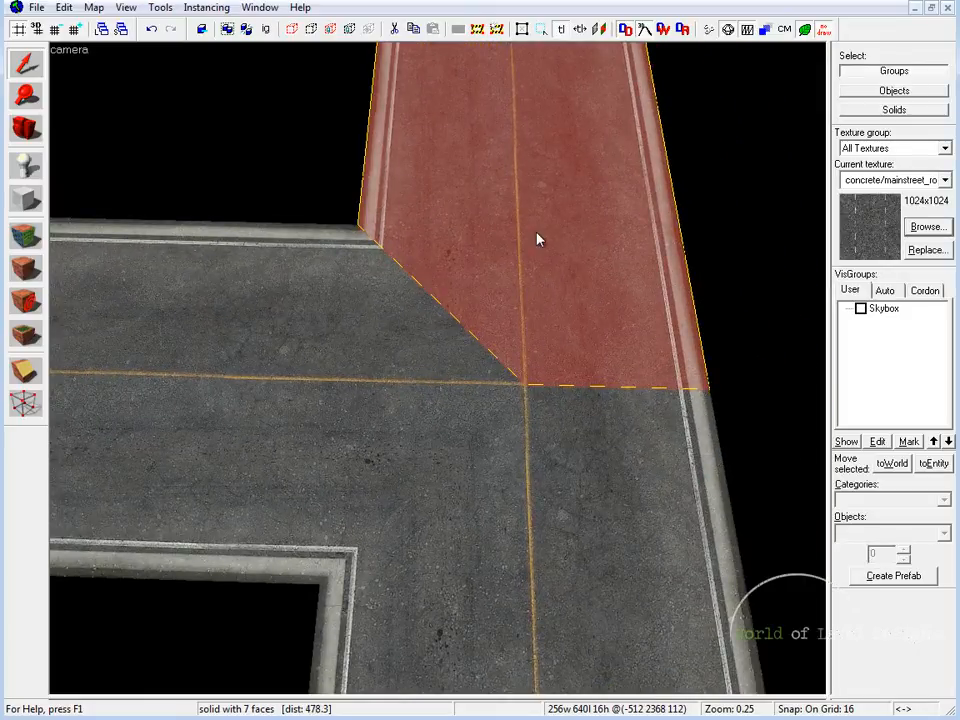
{"action": "left_click", "coordinate": [519, 386]}
{"action": "left_click", "coordinate": [525, 349]}
{"action": "left_click", "coordinate": [505, 440]}
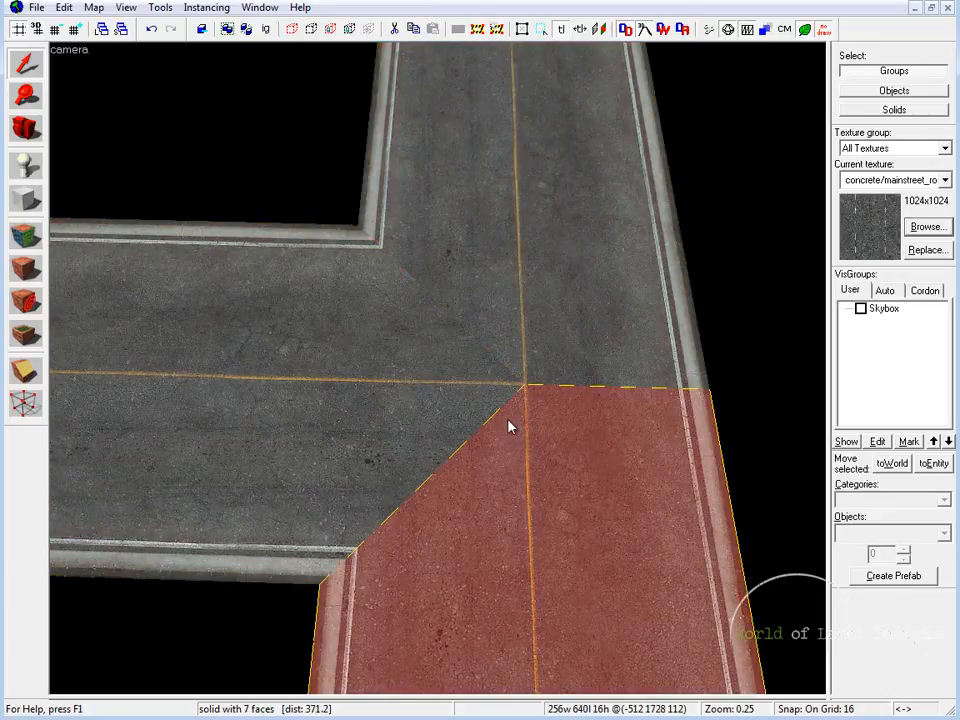
{"action": "key", "text": "z"}
{"action": "key", "text": "w"}
{"action": "key", "text": "z"}
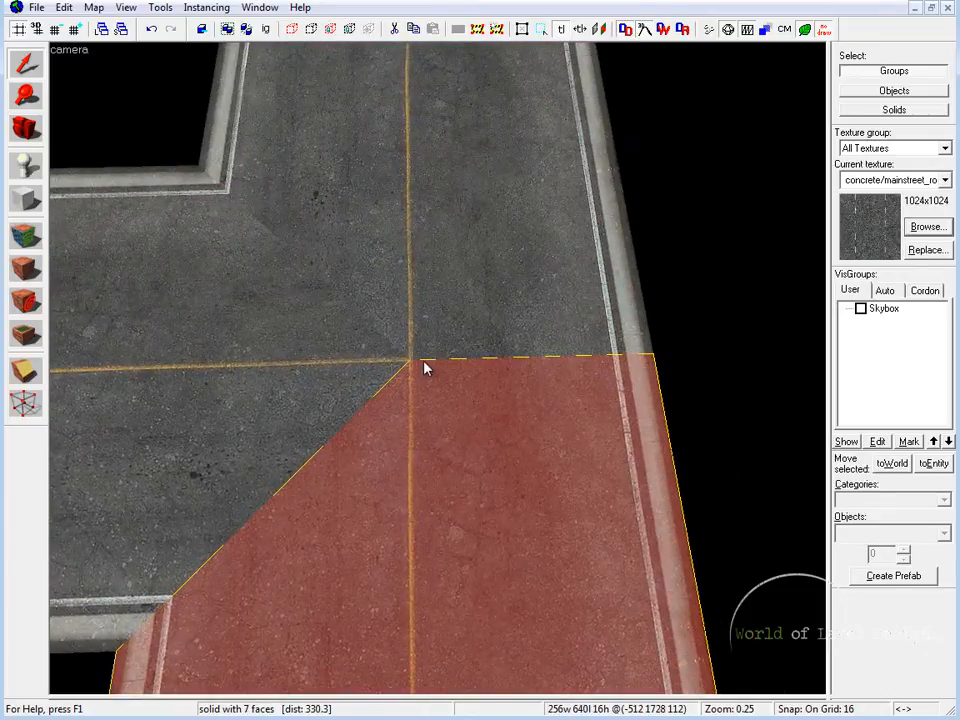
{"action": "key", "text": "z"}
{"action": "key", "text": "a"}
{"action": "key", "text": "z"}
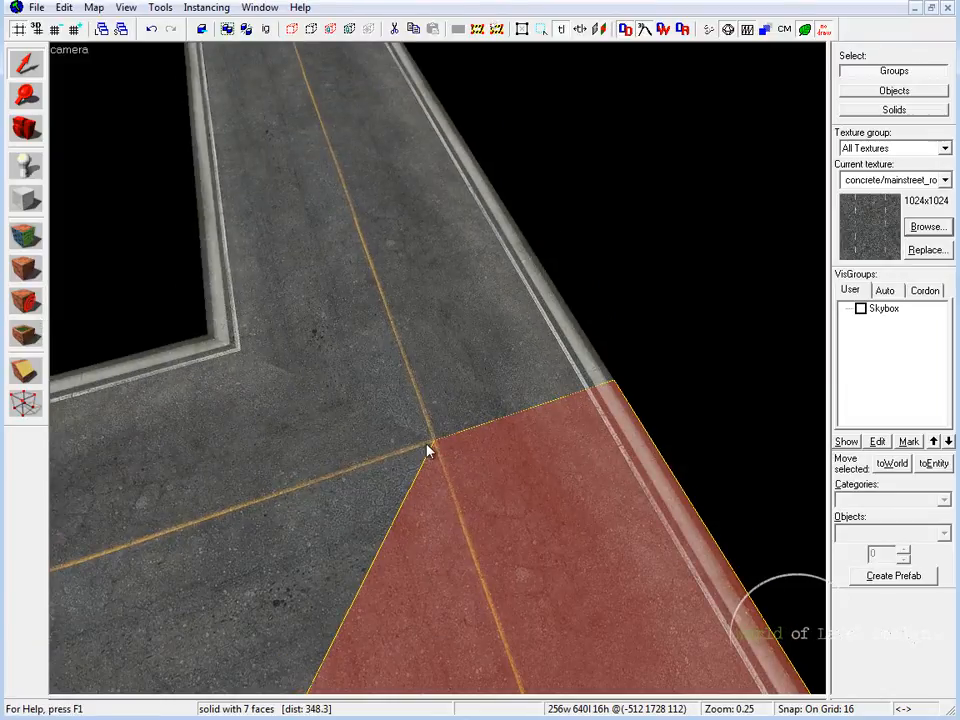
Place an overlays/street_cover_10 overlay, found with the filter "overlay", where the yellow center lines meet at the junction
{"action": "left_click", "coordinate": [24, 338]}
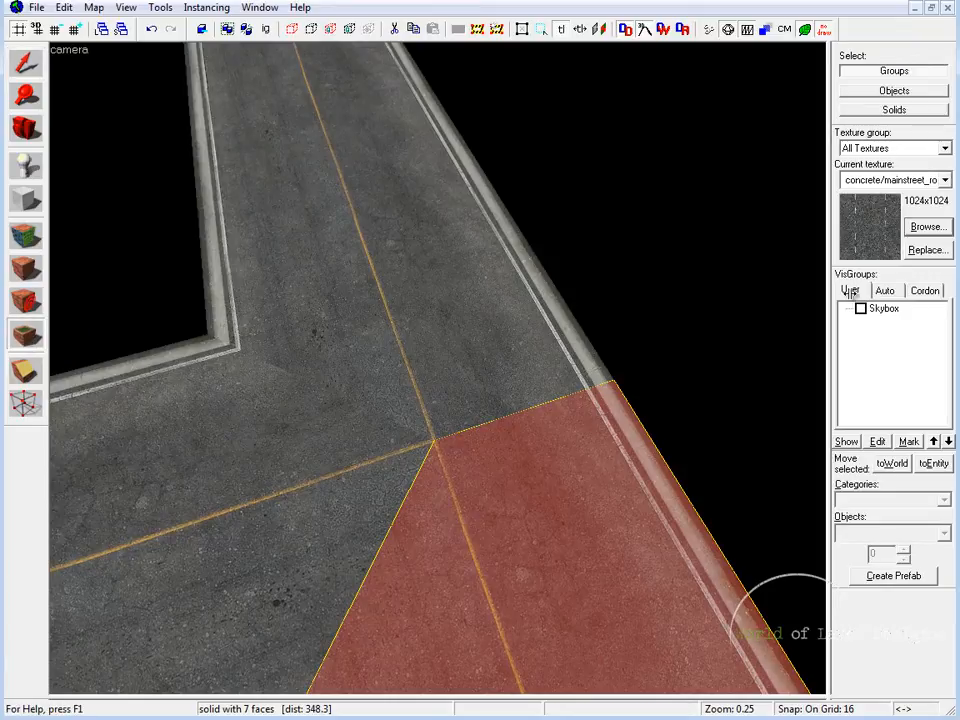
{"action": "left_click", "coordinate": [925, 227]}
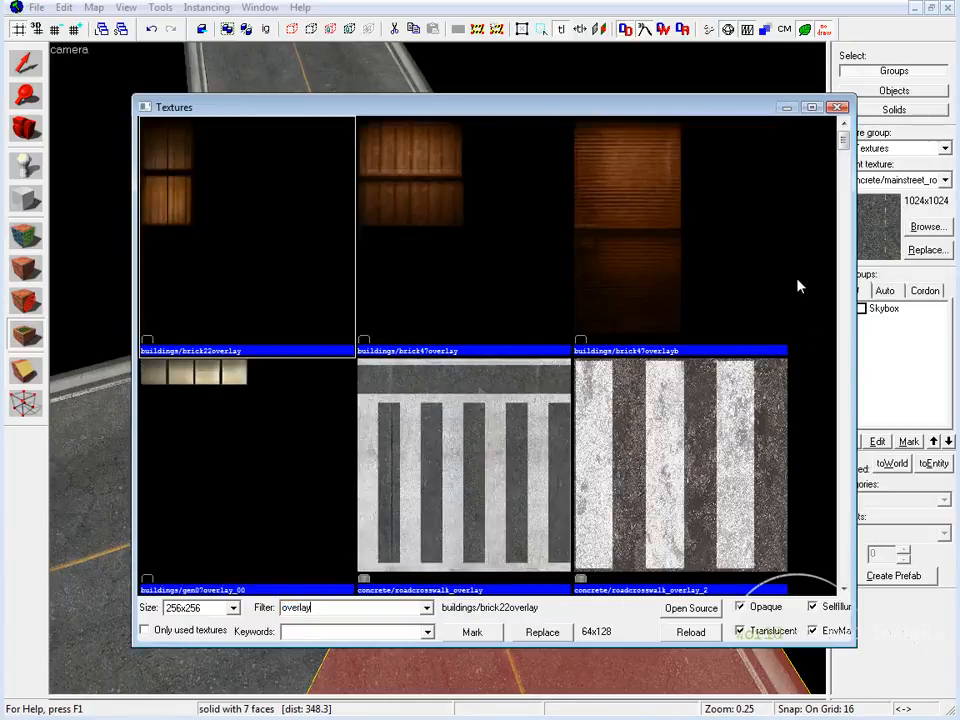
{"action": "left_click_drag", "start_coordinate": [843, 143], "coordinate": [843, 498]}
{"action": "left_click", "coordinate": [241, 259]}
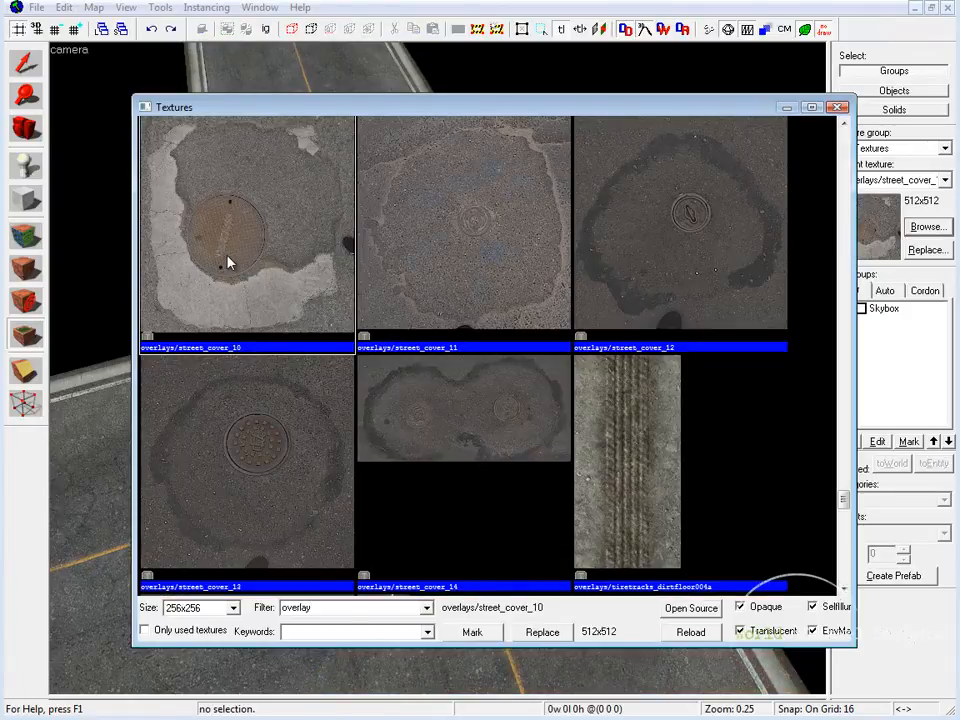
{"action": "double_click", "coordinate": [228, 262]}
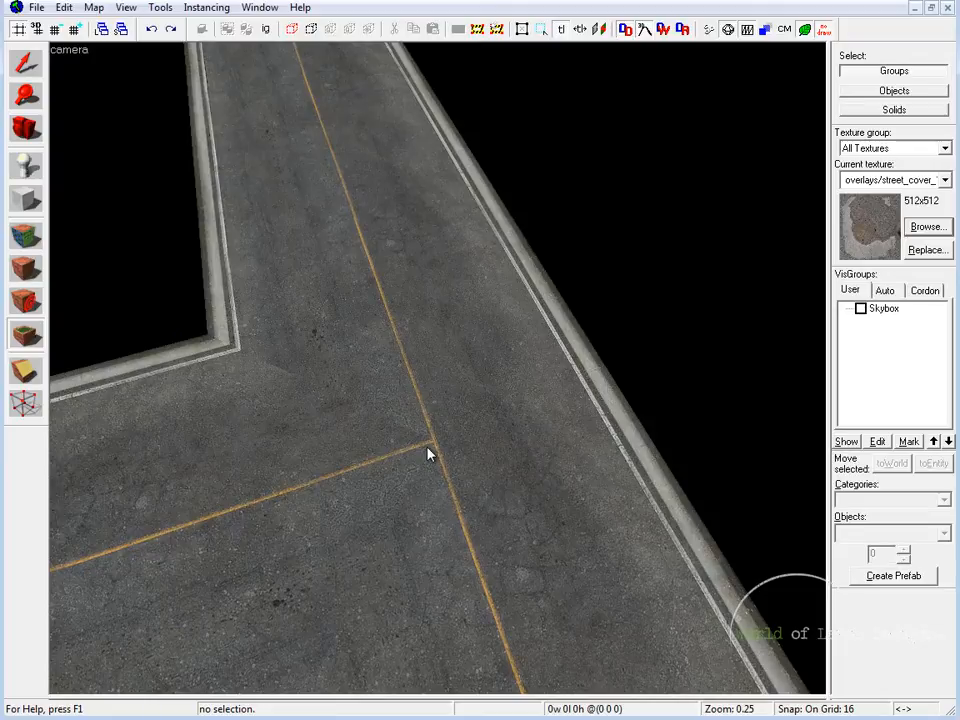
{"action": "left_click", "coordinate": [429, 440]}
{"action": "left_click", "coordinate": [28, 68]}
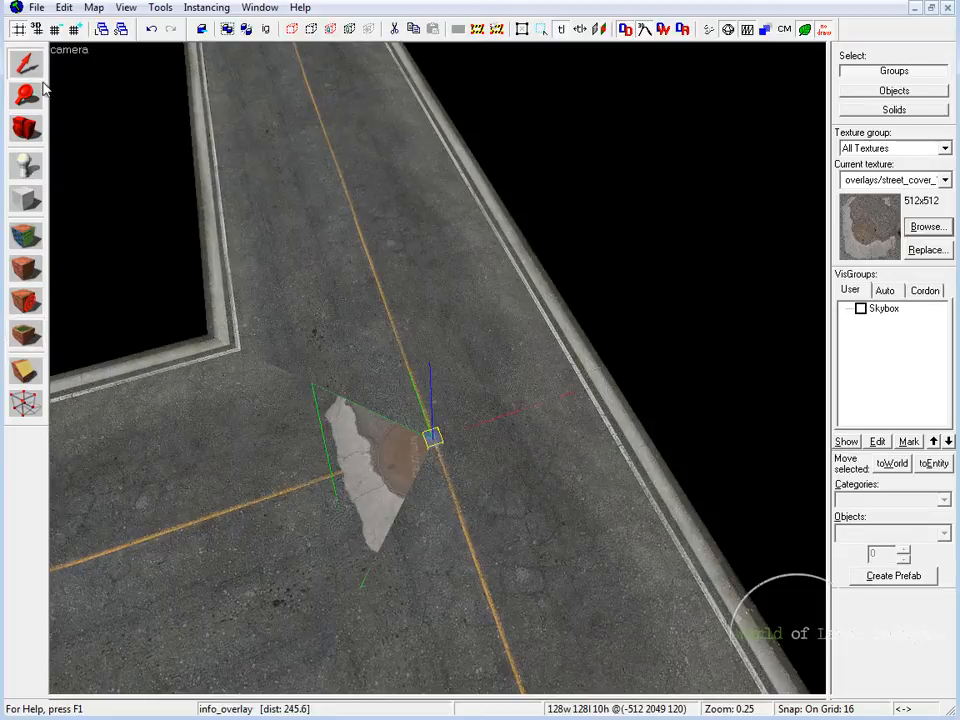
Add the top faces of both crossing road pieces to the street cover overlay's brush faces and deselect it
{"action": "key", "text": "z"}
{"action": "key", "text": "w"}
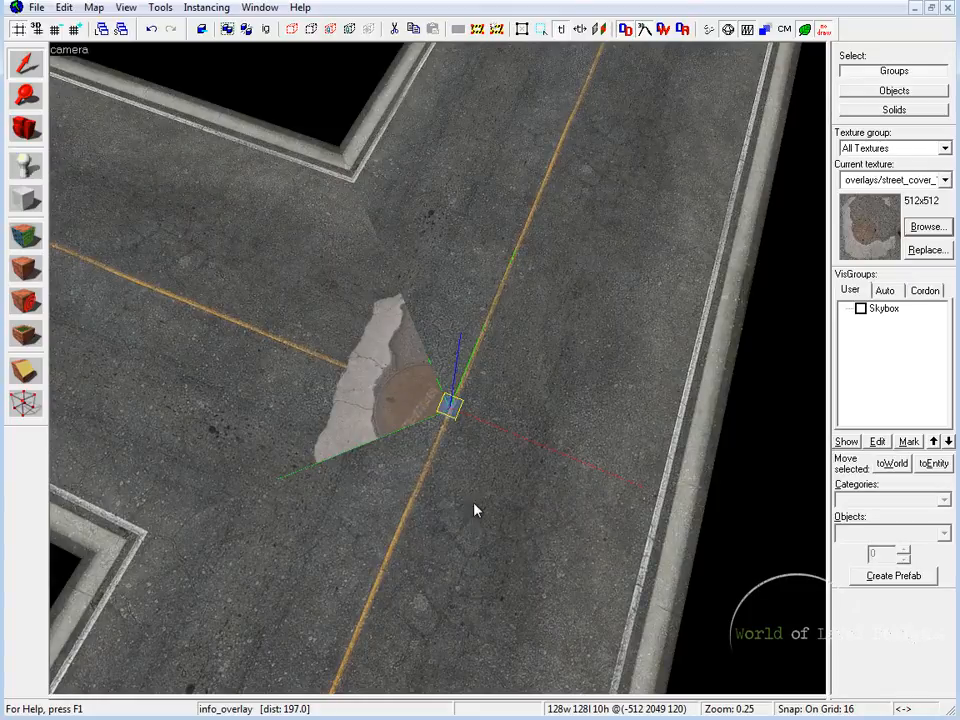
{"action": "double_click", "coordinate": [460, 412]}
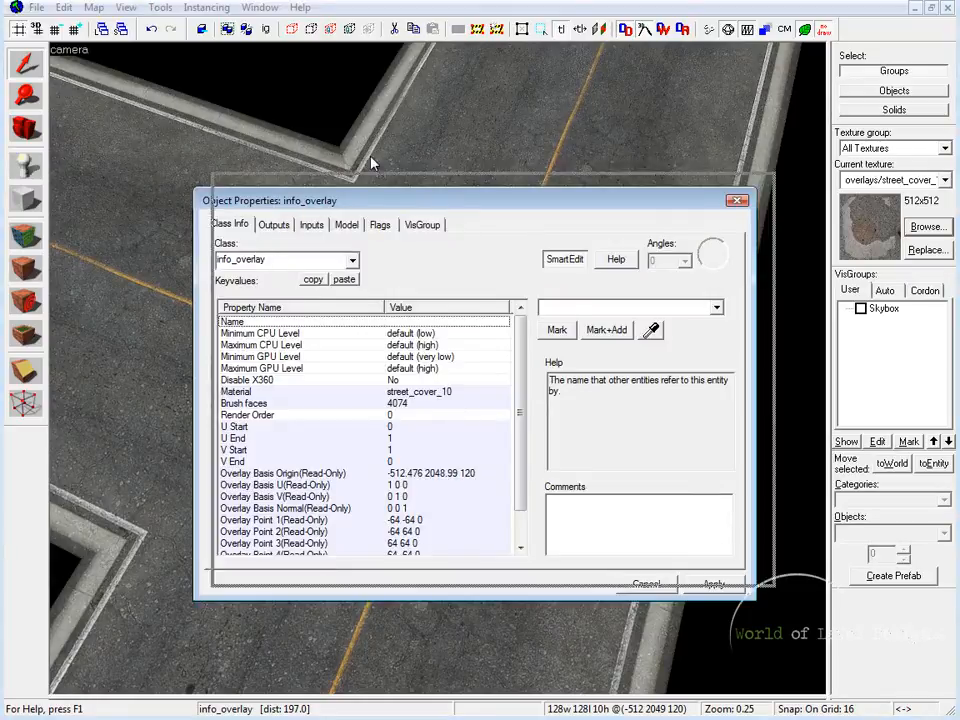
{"action": "left_click_drag", "start_coordinate": [316, 205], "coordinate": [380, 154]}
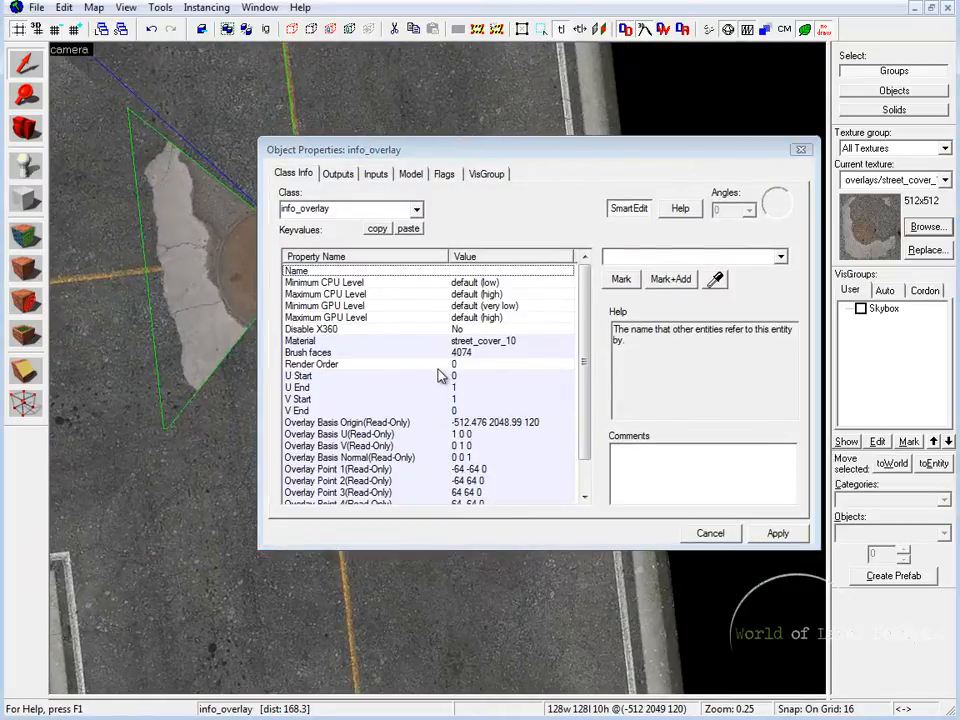
{"action": "left_click", "coordinate": [478, 342]}
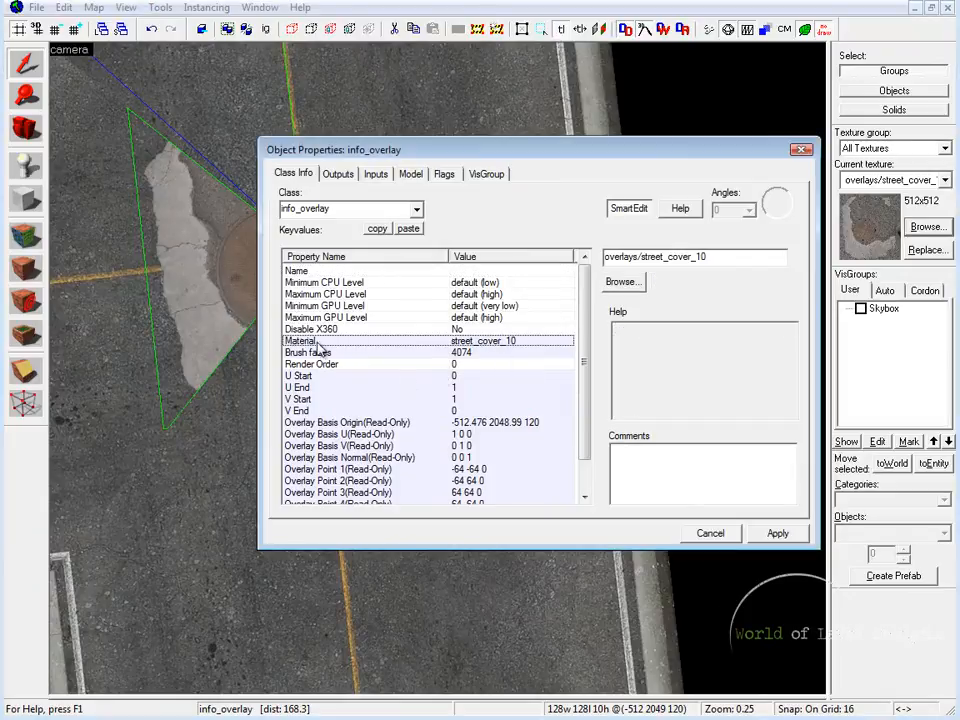
{"action": "left_click", "coordinate": [316, 353]}
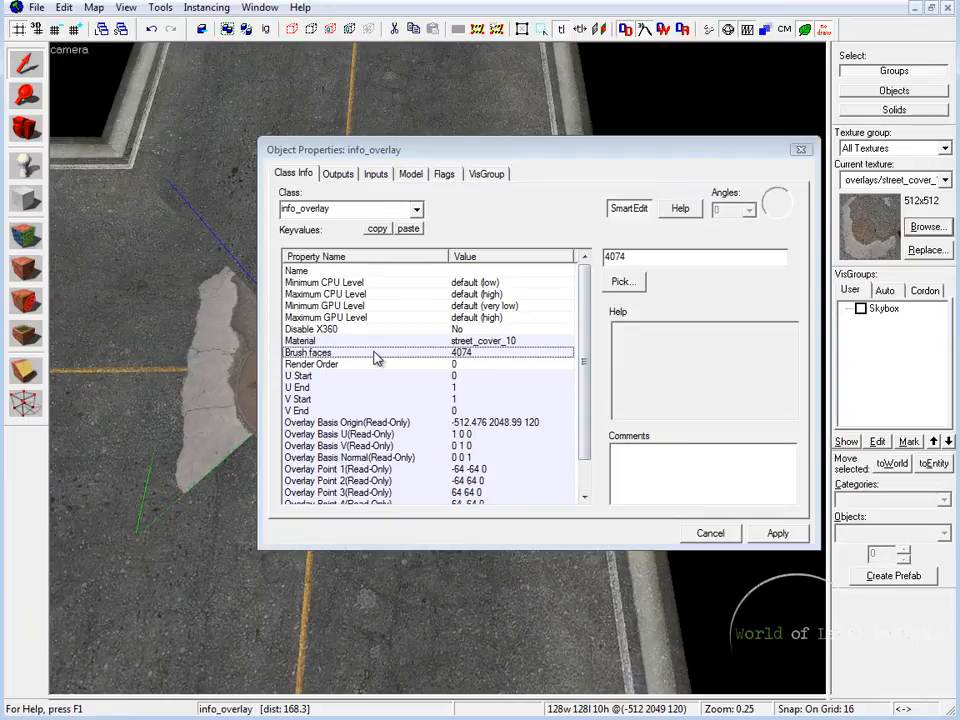
{"action": "left_click", "coordinate": [624, 281]}
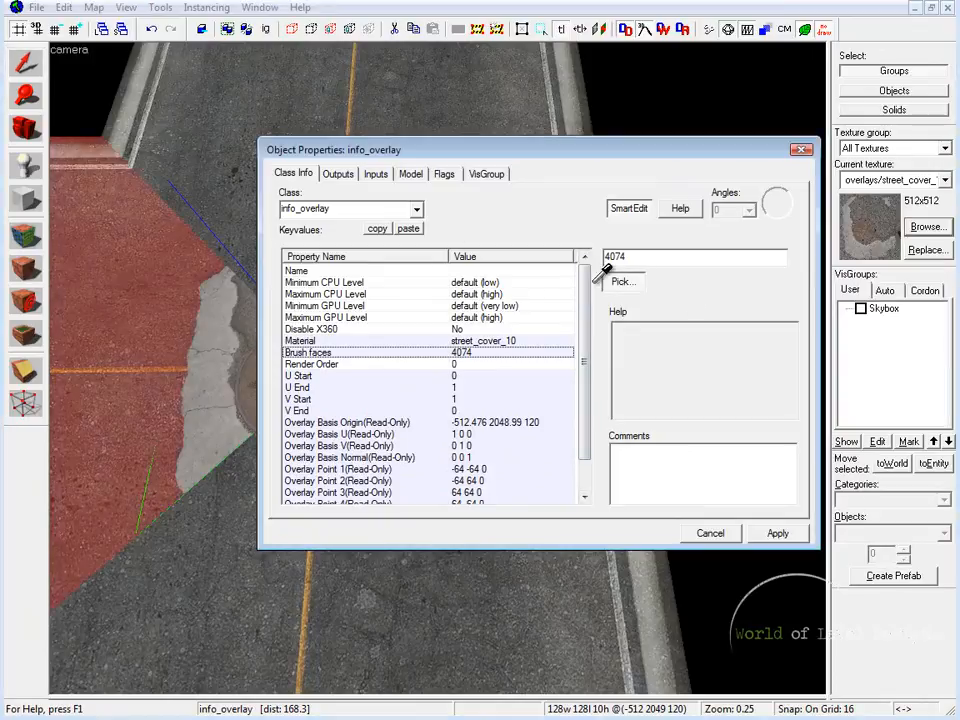
{"action": "left_click", "coordinate": [208, 139], "text": "ctrl"}
{"action": "left_click", "coordinate": [205, 440], "text": "ctrl"}
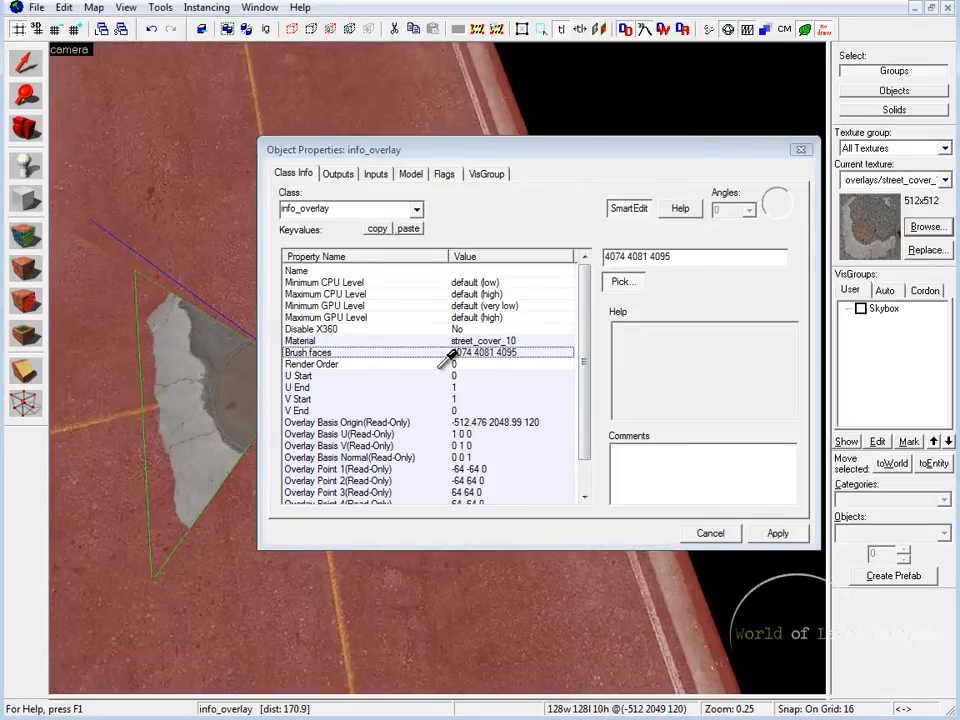
{"action": "left_click", "coordinate": [795, 532]}
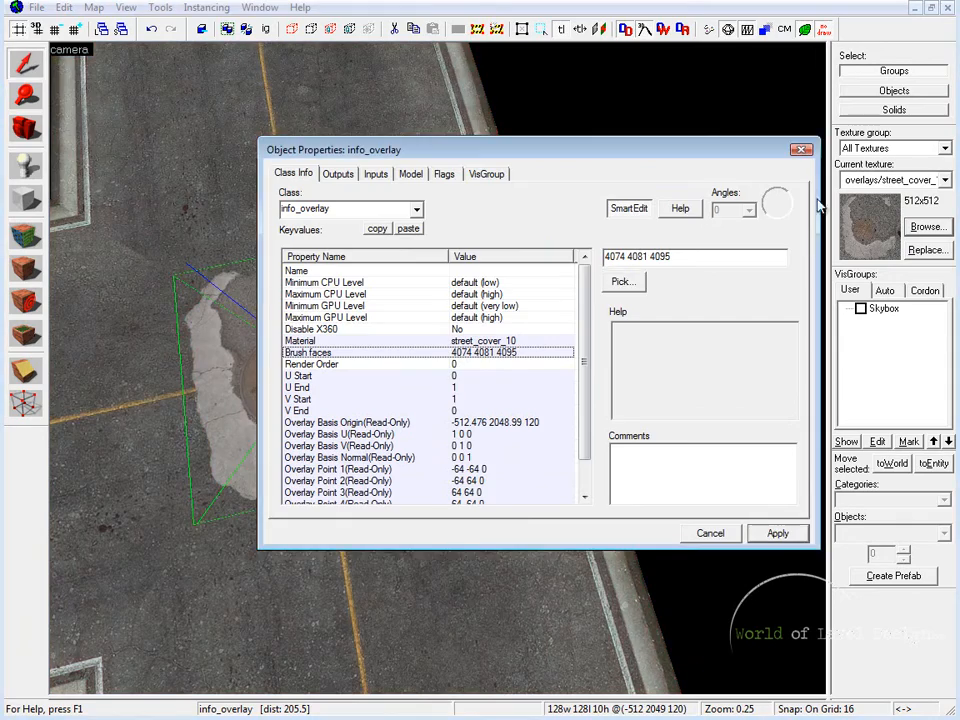
{"action": "left_click", "coordinate": [798, 150]}
{"action": "left_click", "coordinate": [612, 225]}
Examine from above how the manhole cover overlay covers the meeting point of the three road pieces
{"action": "key", "text": "z"}
{"action": "key", "text": "w"}
{"action": "key", "text": "s"}
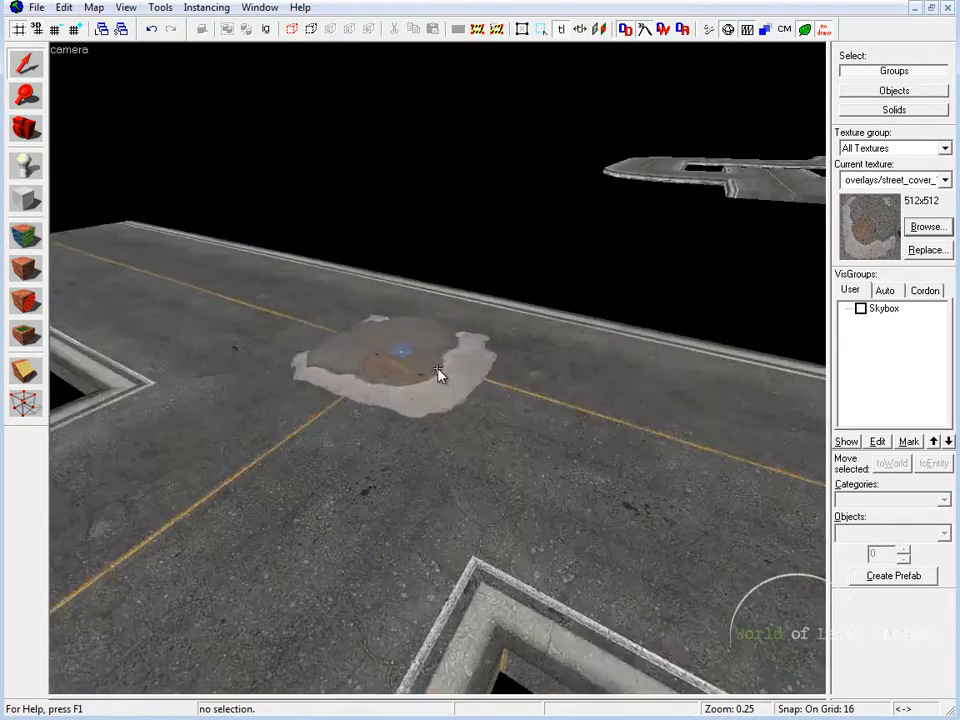
{"action": "key", "text": "w"}
{"action": "key", "text": "d"}
{"action": "key", "text": "w"}
{"action": "key", "text": "s"}
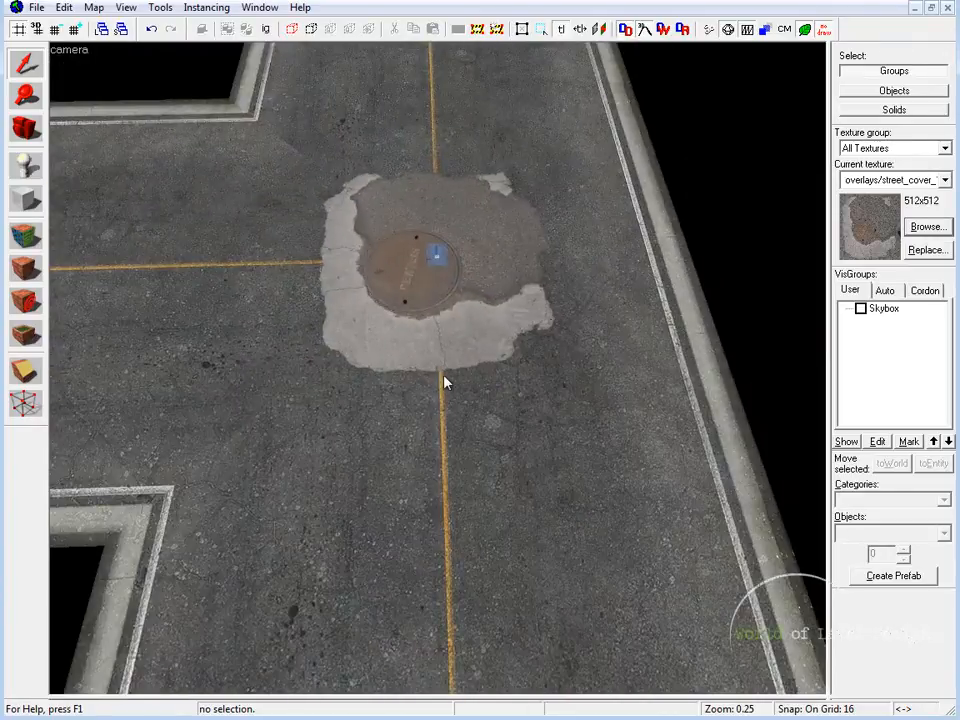
{"action": "key", "text": "z"}
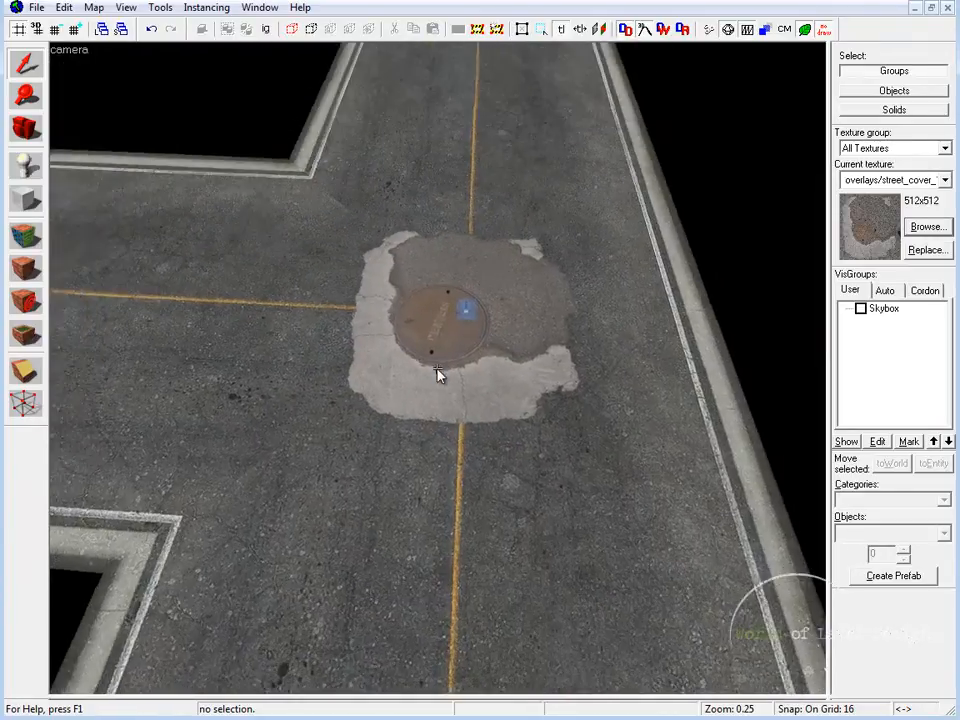
{"action": "key", "text": "a"}
{"action": "key", "text": "z"}
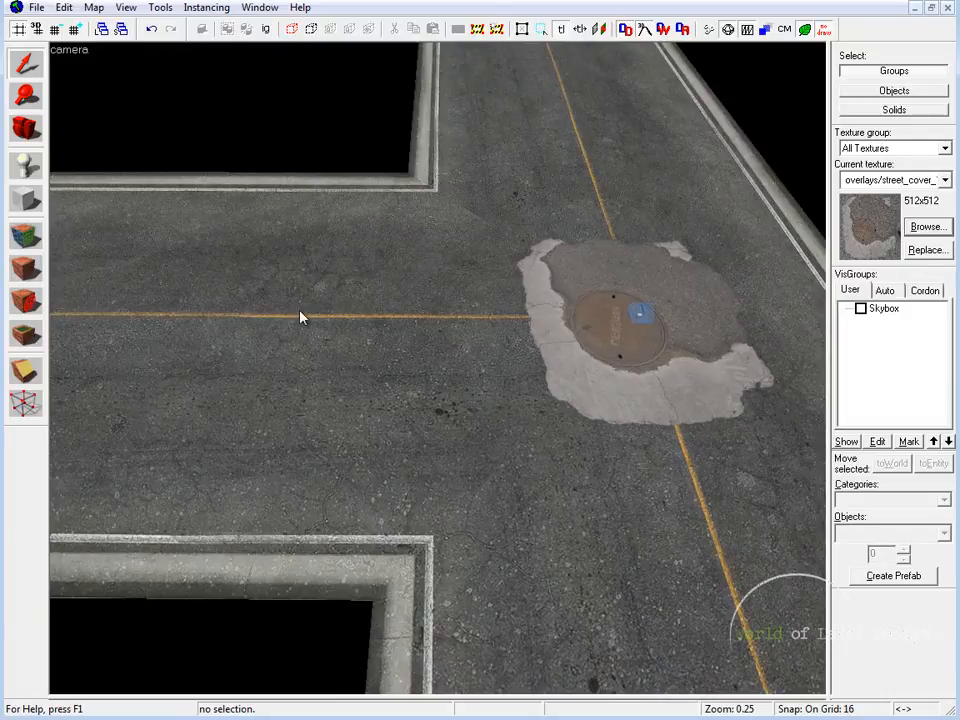
{"action": "key", "text": "z"}
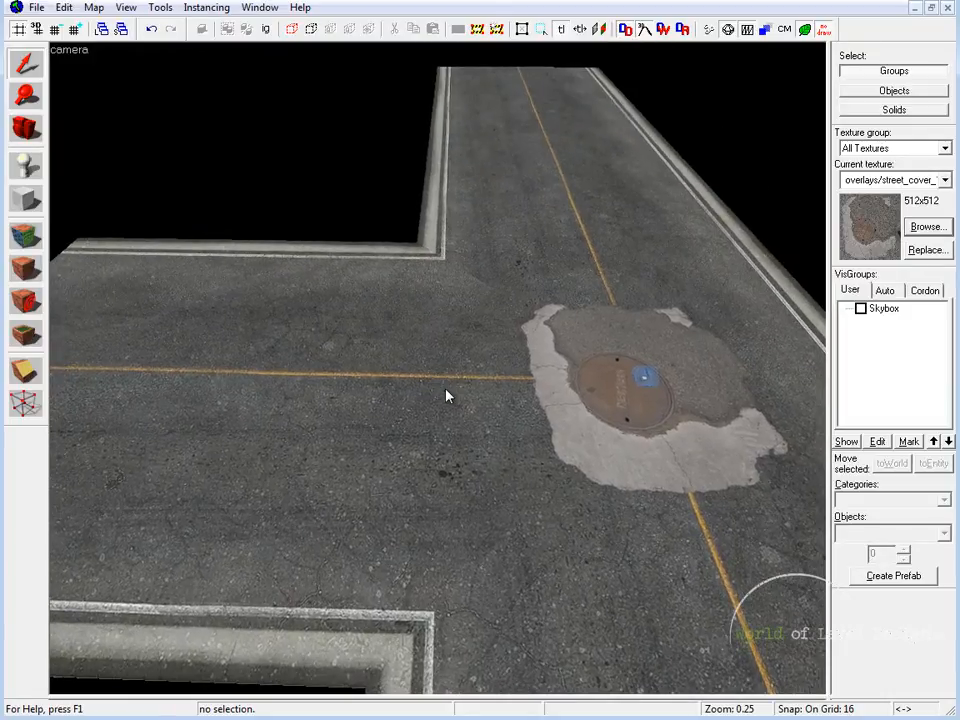
{"action": "key", "text": "z"}
{"action": "key", "text": "a"}
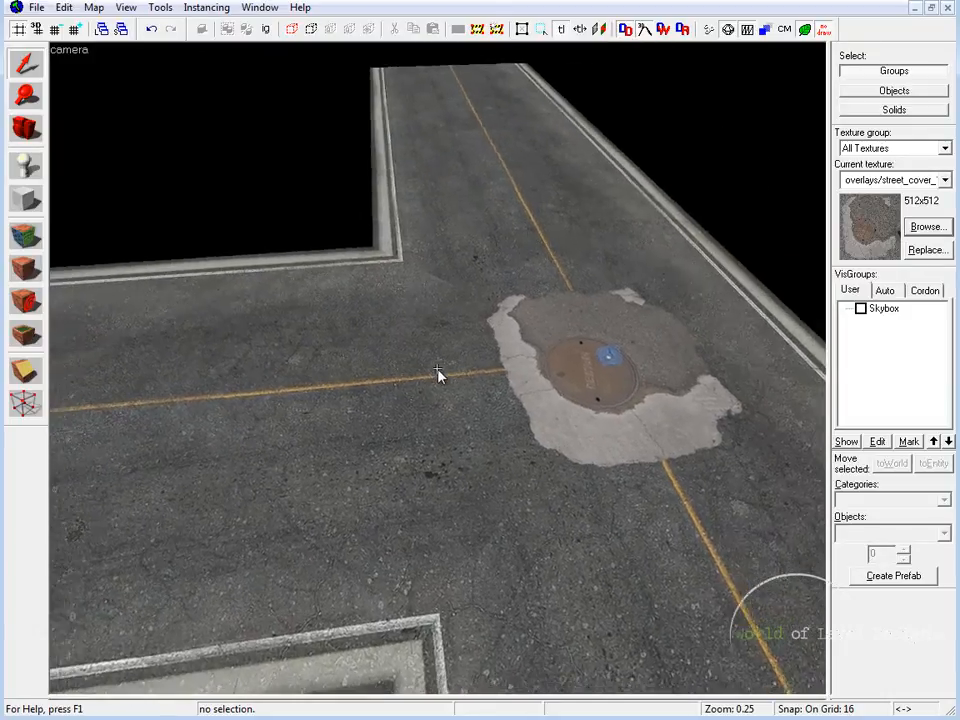
Examine the manhole cover overlay from road level and up close, checking its edges against the yellow center lines
{"action": "key", "text": "w"}
{"action": "key", "text": "s"}
{"action": "key", "text": "d"}
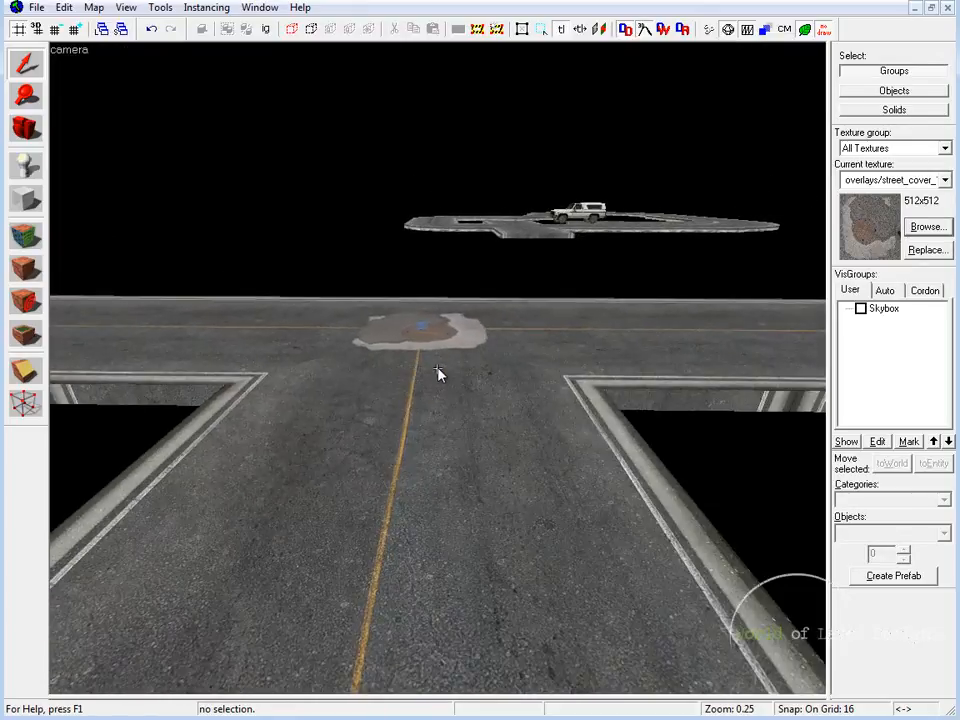
{"action": "key", "text": "w"}
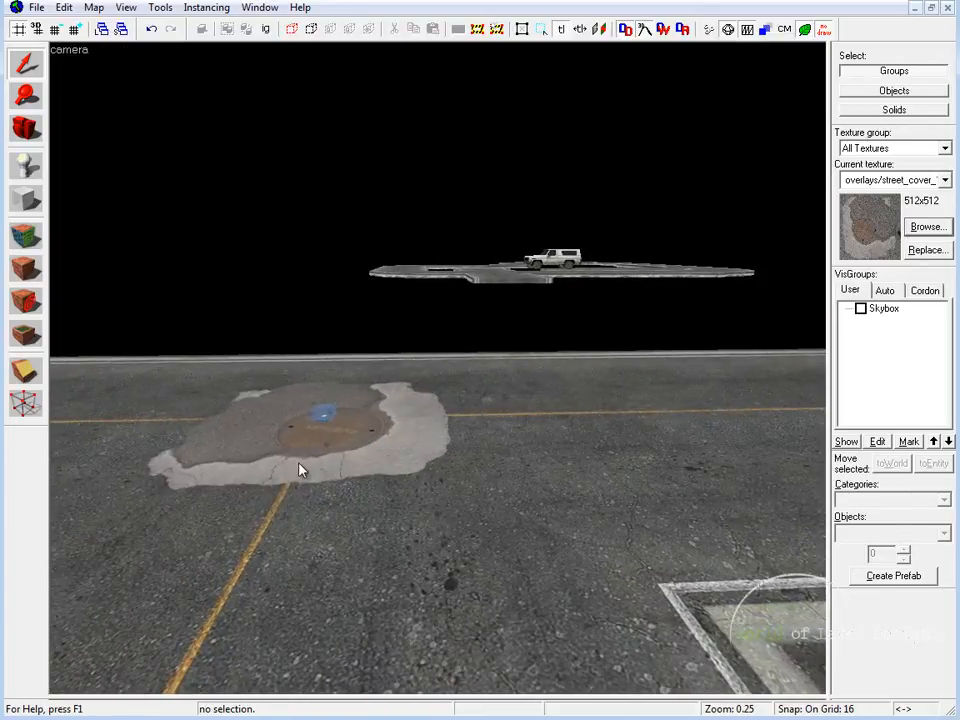
{"action": "key", "text": "z"}
{"action": "key", "text": "w"}
{"action": "key", "text": "d"}
{"action": "key", "text": "z"}
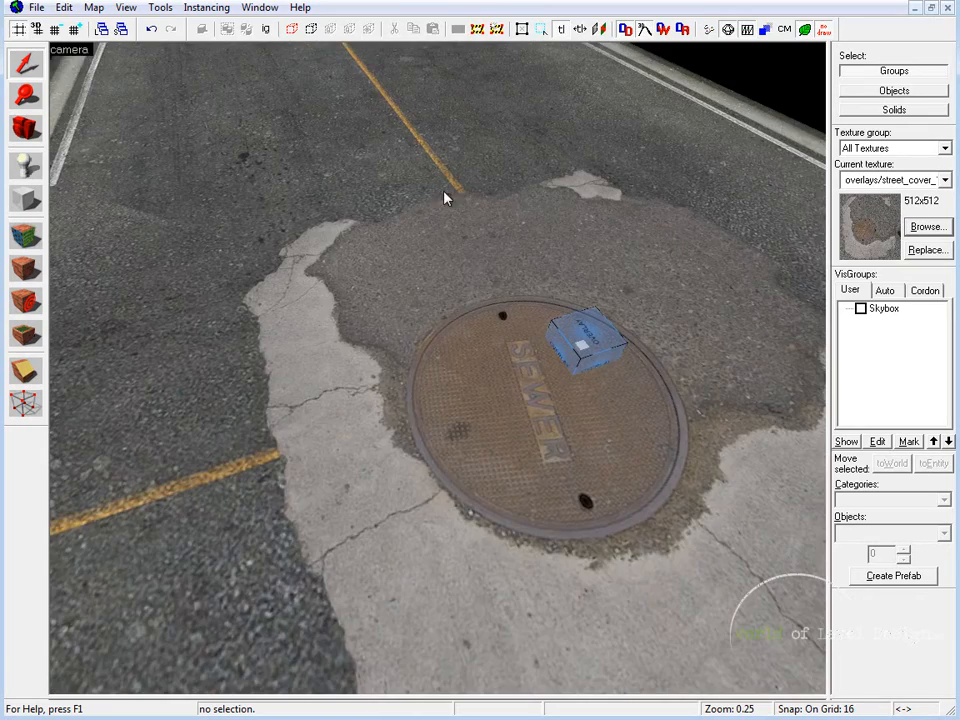
{"action": "key", "text": "z"}
{"action": "key", "text": "s"}
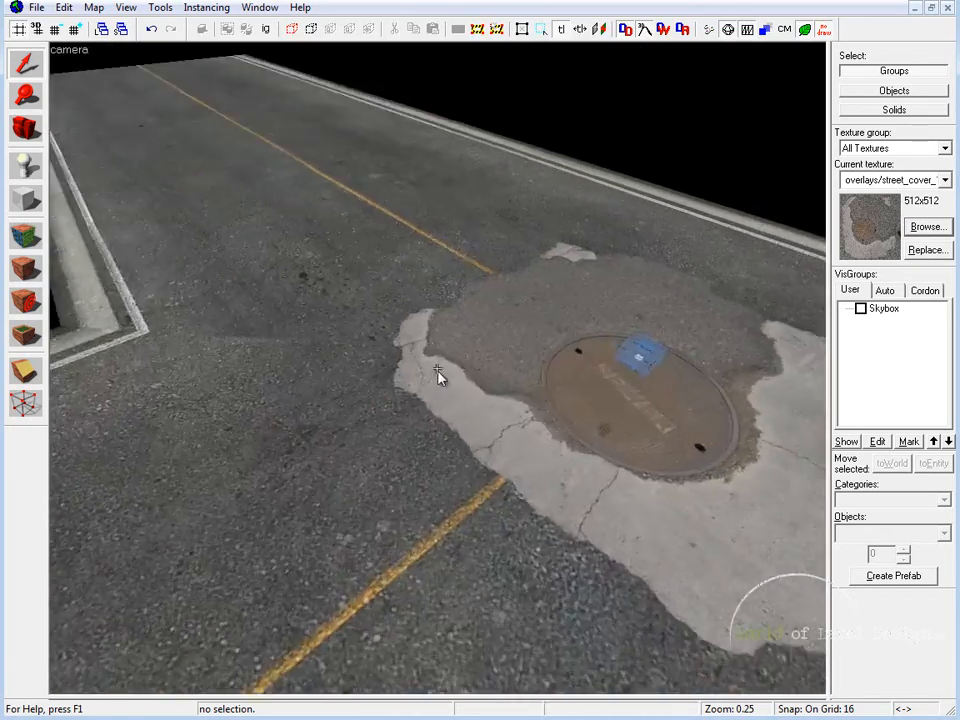
{"action": "key", "text": "d"}
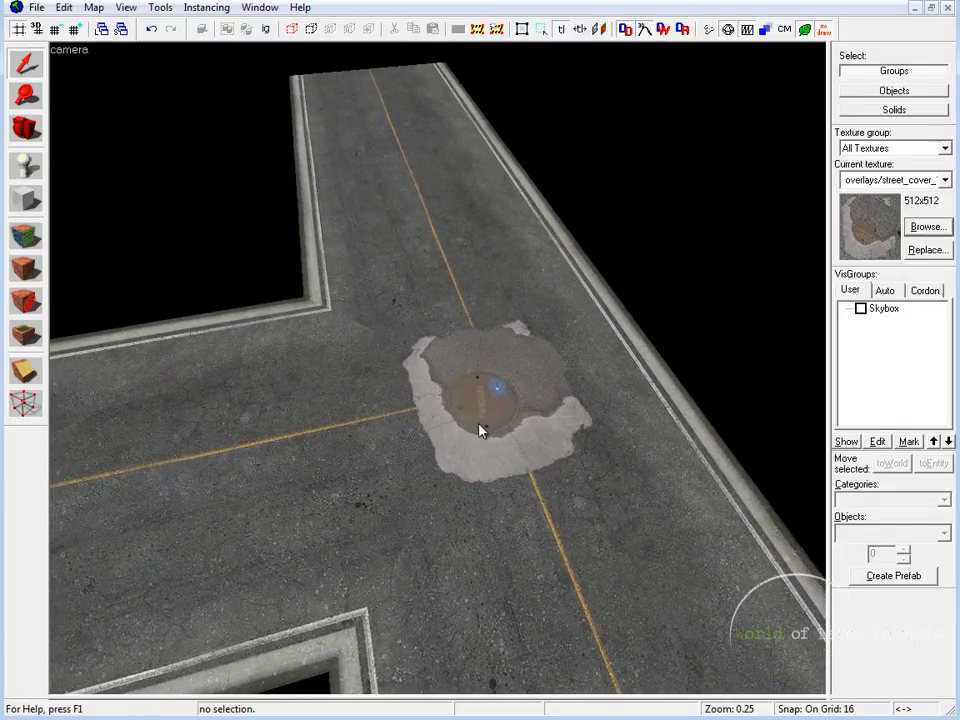
Delete the manhole cover overlay from the junction's center
{"action": "left_click", "coordinate": [497, 392]}
{"action": "key", "text": "Delete"}
{"action": "key", "text": "z"}
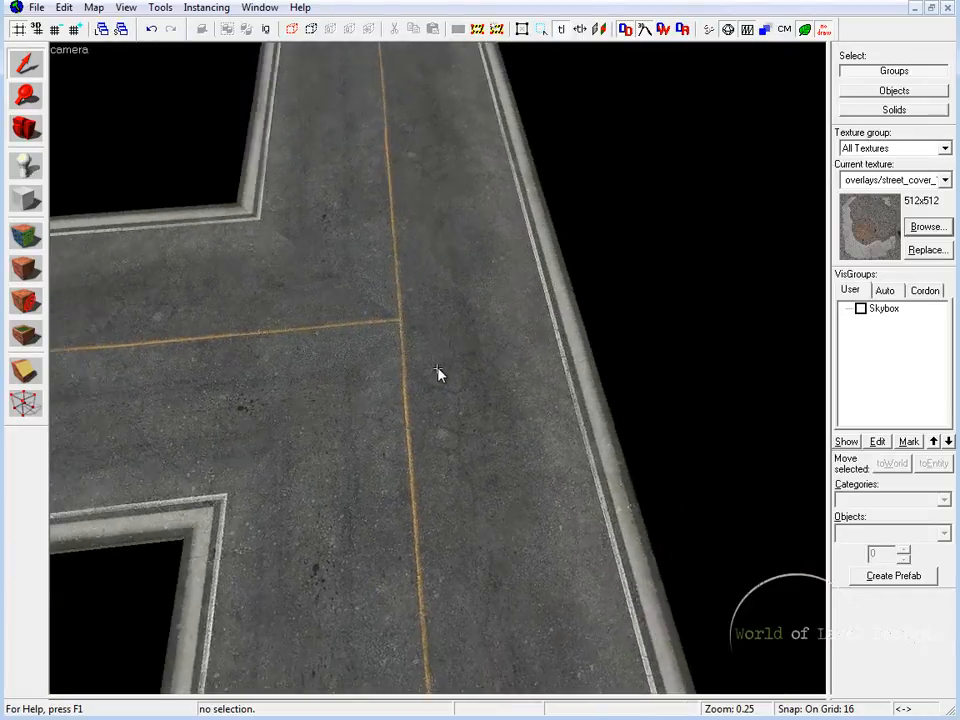
Duplicate the T junction's diagonally clipped side road piece and mirror the copy across the center to form the fourth arm
{"action": "left_click", "coordinate": [437, 373]}
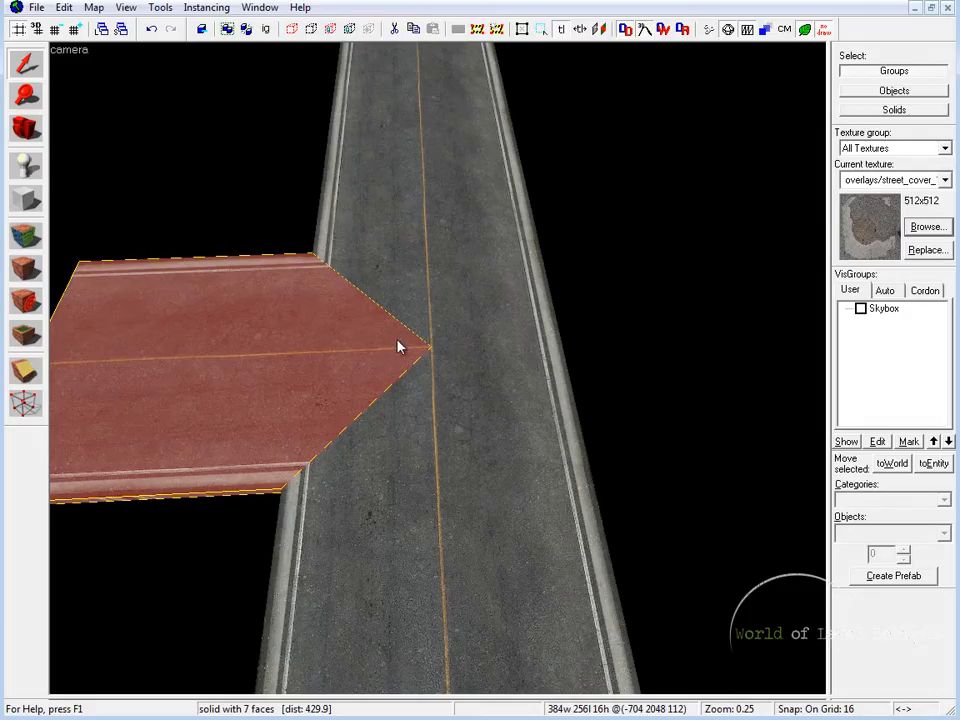
{"action": "key", "text": "s"}
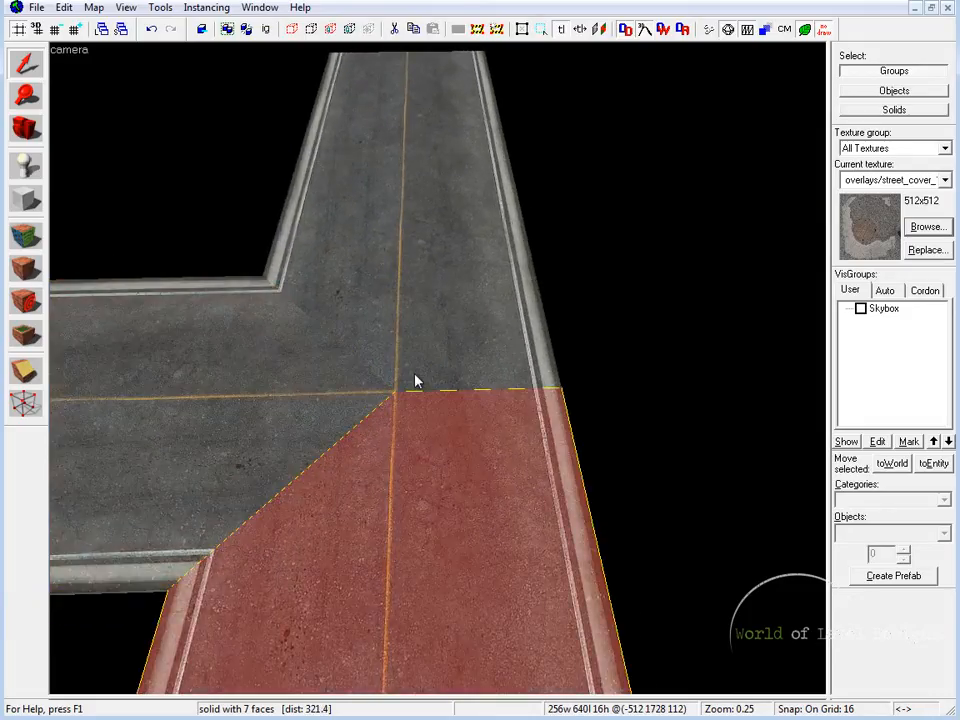
{"action": "key", "text": "z"}
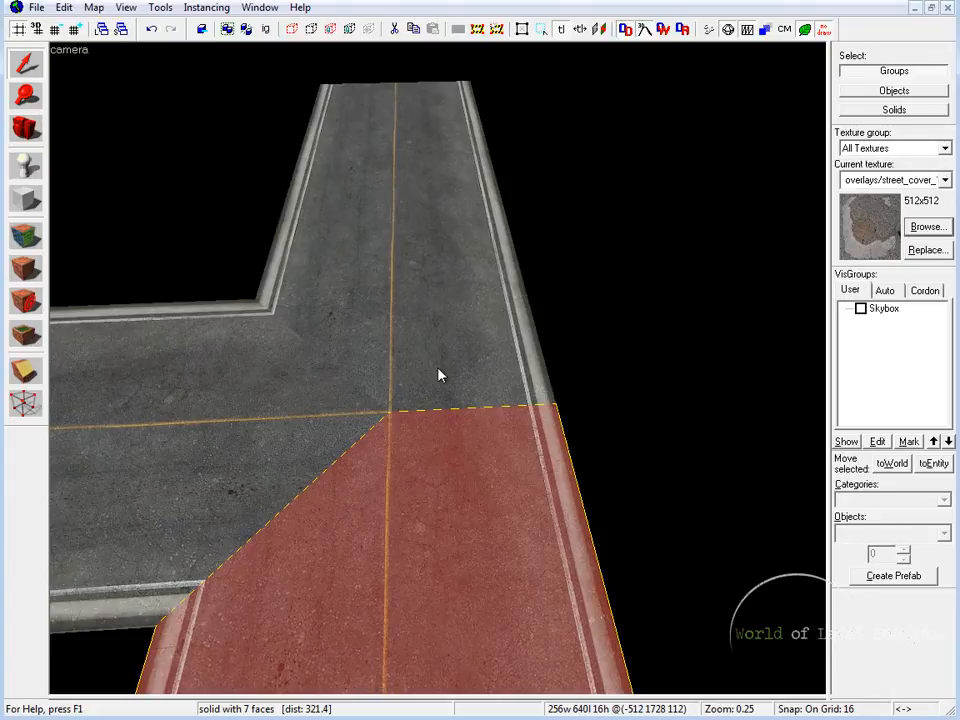
{"action": "left_click", "coordinate": [323, 422]}
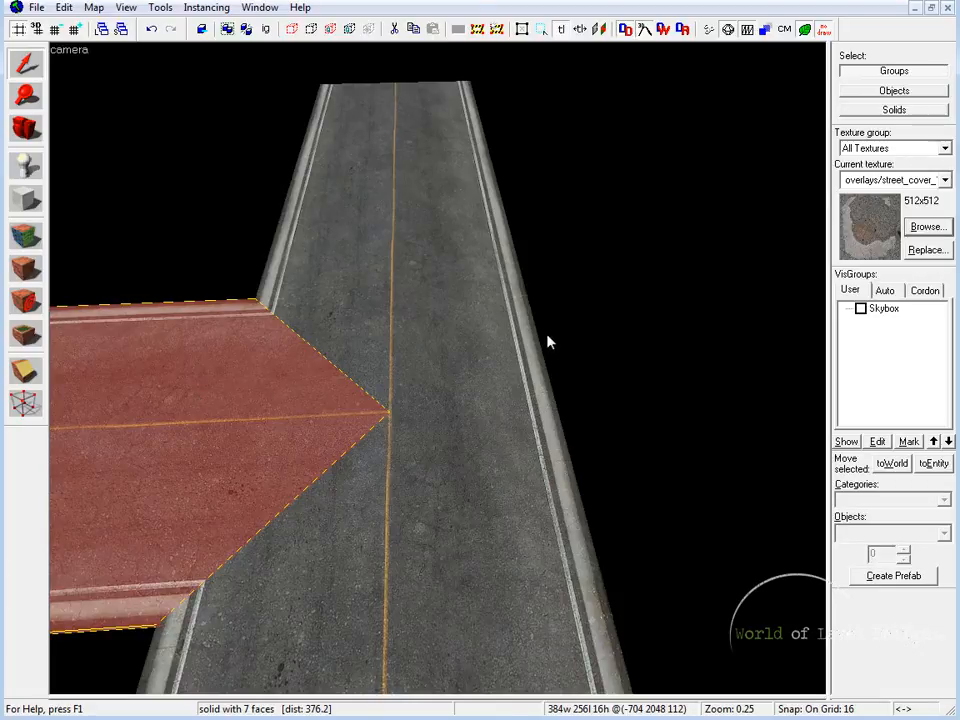
{"action": "key", "text": "shift+z"}
{"action": "key", "text": "shift+z"}
{"action": "scroll", "coordinate": [640, 358], "scroll_direction": "down", "scroll_amount": 2}
{"action": "middle_click_drag", "start_coordinate": [688, 363], "coordinate": [636, 399]}
{"action": "scroll", "coordinate": [514, 390], "scroll_direction": "down", "scroll_amount": 1}
{"action": "left_click_drag", "start_coordinate": [315, 347], "coordinate": [656, 345], "text": "shift"}
{"action": "middle_click_drag", "start_coordinate": [745, 367], "coordinate": [548, 367]}
{"action": "left_click", "coordinate": [548, 367]}
{"action": "left_click_drag", "start_coordinate": [664, 247], "coordinate": [358, 446]}
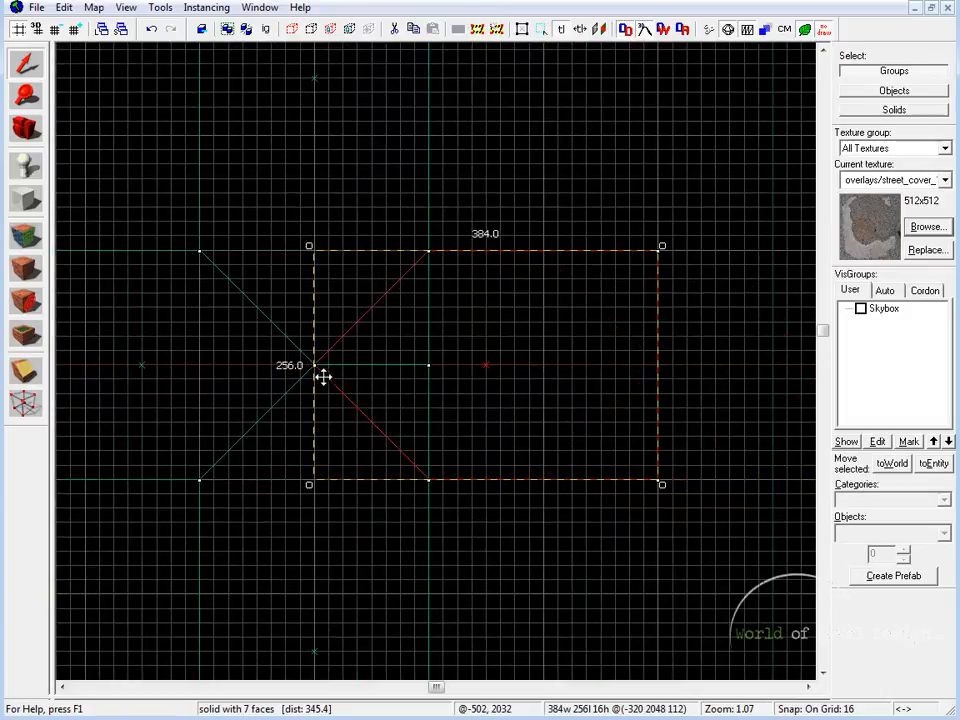
Examine where the mirrored road piece overlaps the square ends of the two straight road pieces at the center
{"action": "scroll", "coordinate": [317, 377], "scroll_direction": "down", "scroll_amount": 1}
{"action": "key", "text": "shift+z"}
{"action": "key", "text": "shift+z"}
{"action": "scroll", "coordinate": [437, 376], "scroll_direction": "up", "scroll_amount": 4}
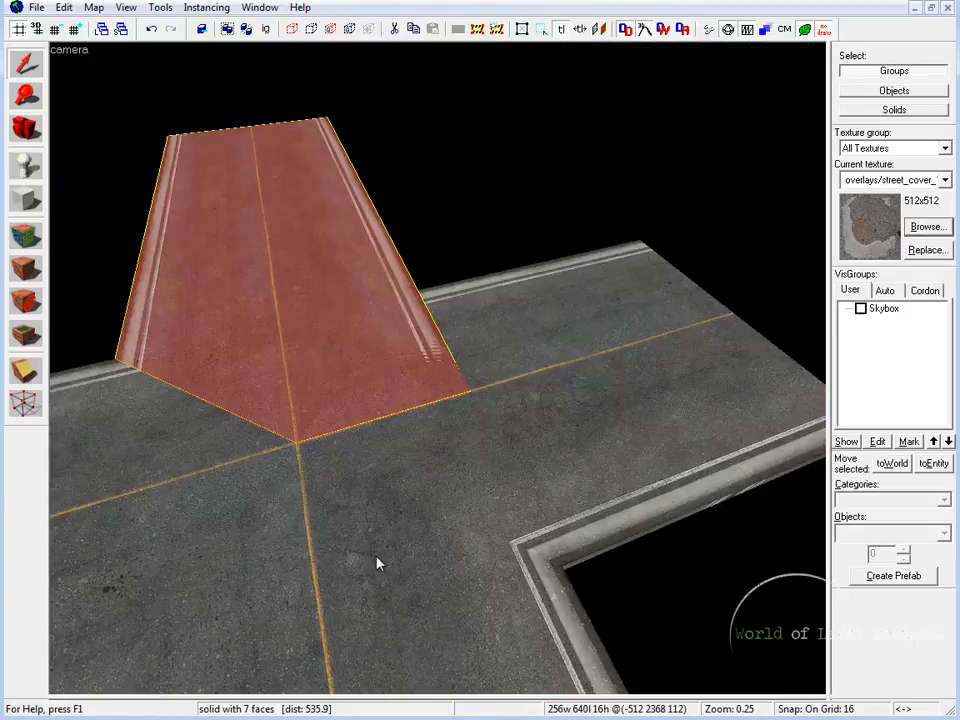
{"action": "left_click", "coordinate": [340, 619]}
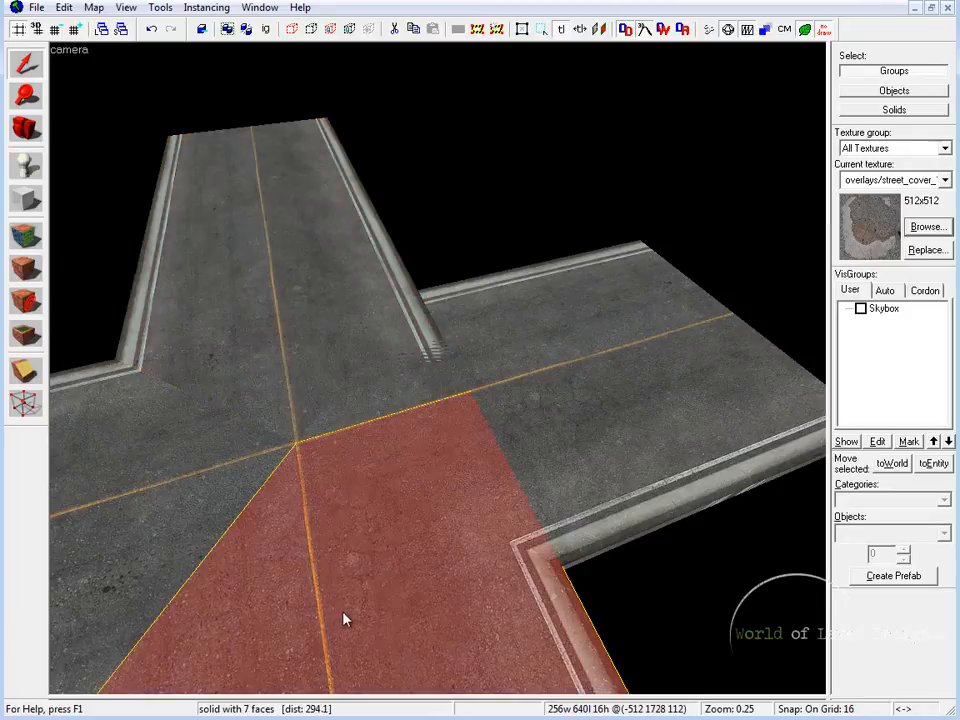
{"action": "left_click", "coordinate": [266, 409]}
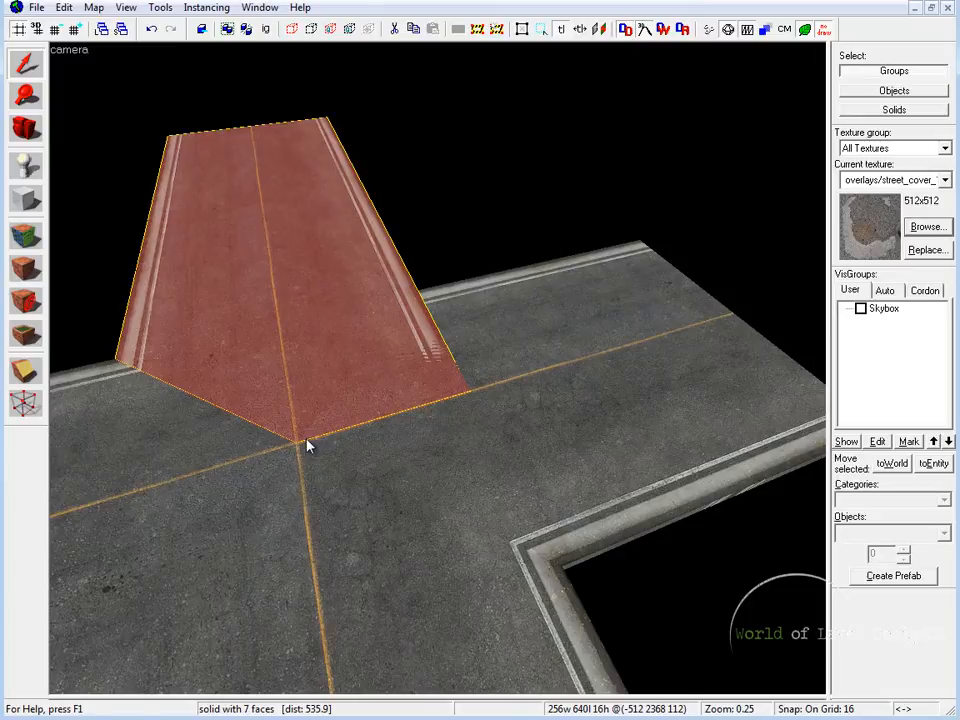
{"action": "key", "text": "z"}
{"action": "key", "text": "z"}
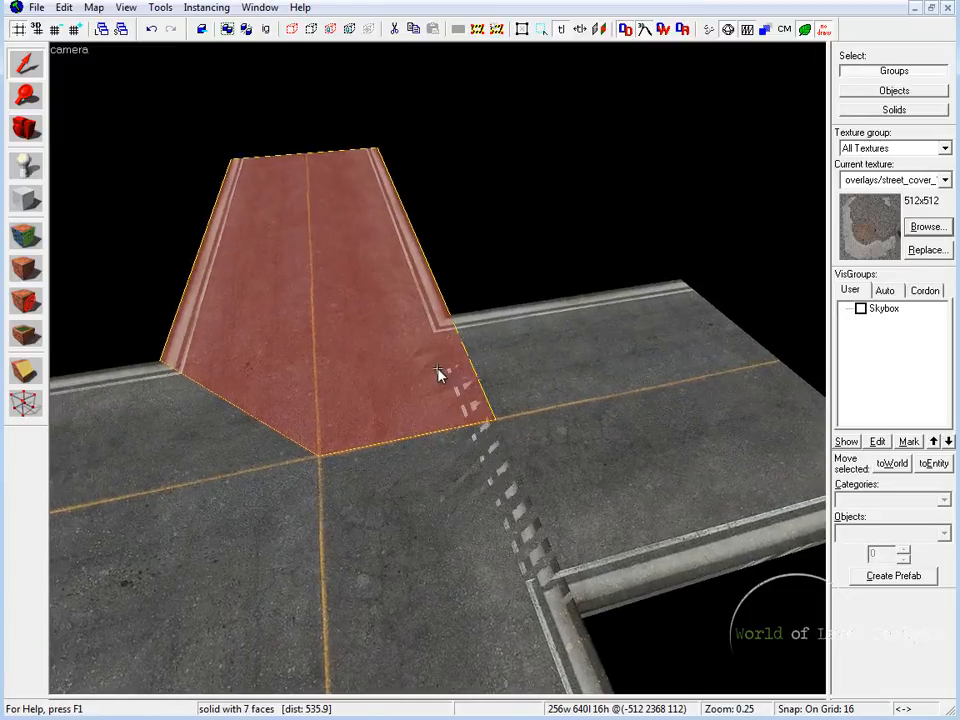
Clip the far straight road piece diagonally from the junction's center to its outer corner, keeping only the outer part
{"action": "left_click", "coordinate": [541, 386]}
{"action": "key", "text": "shift+z"}
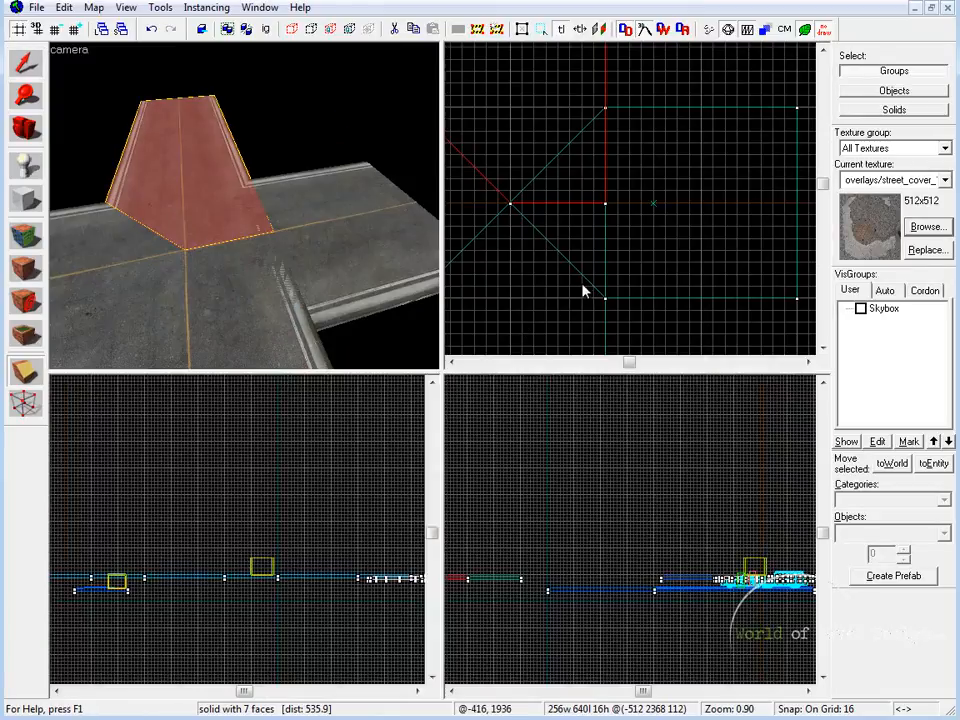
{"action": "key", "text": "shift+z"}
{"action": "scroll", "coordinate": [488, 330], "scroll_direction": "up", "scroll_amount": 2}
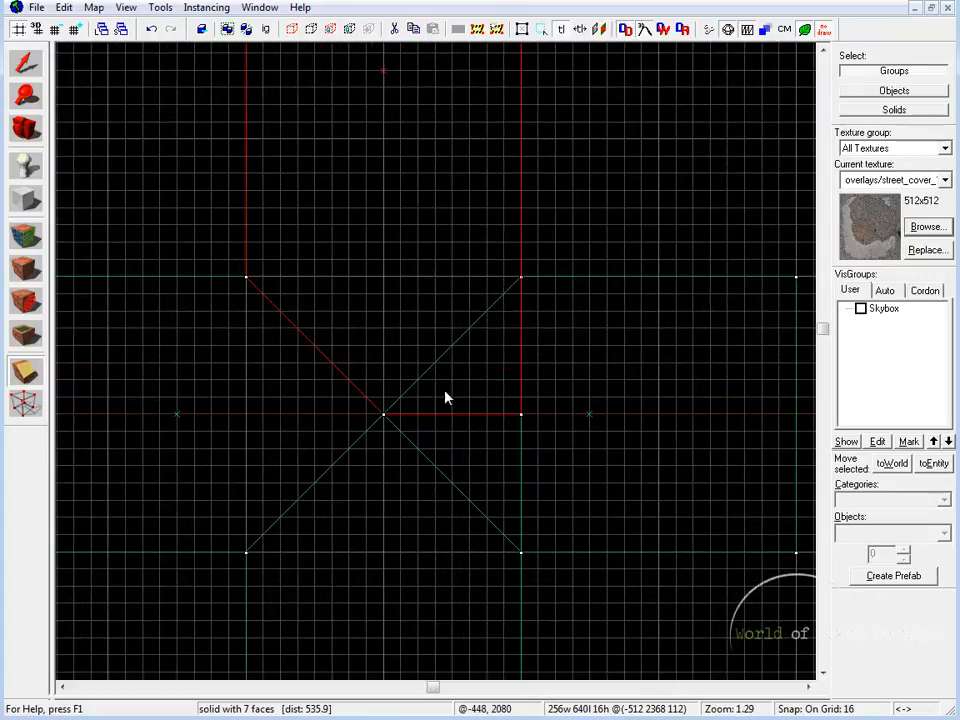
{"action": "left_click_drag", "start_coordinate": [394, 412], "coordinate": [521, 284]}
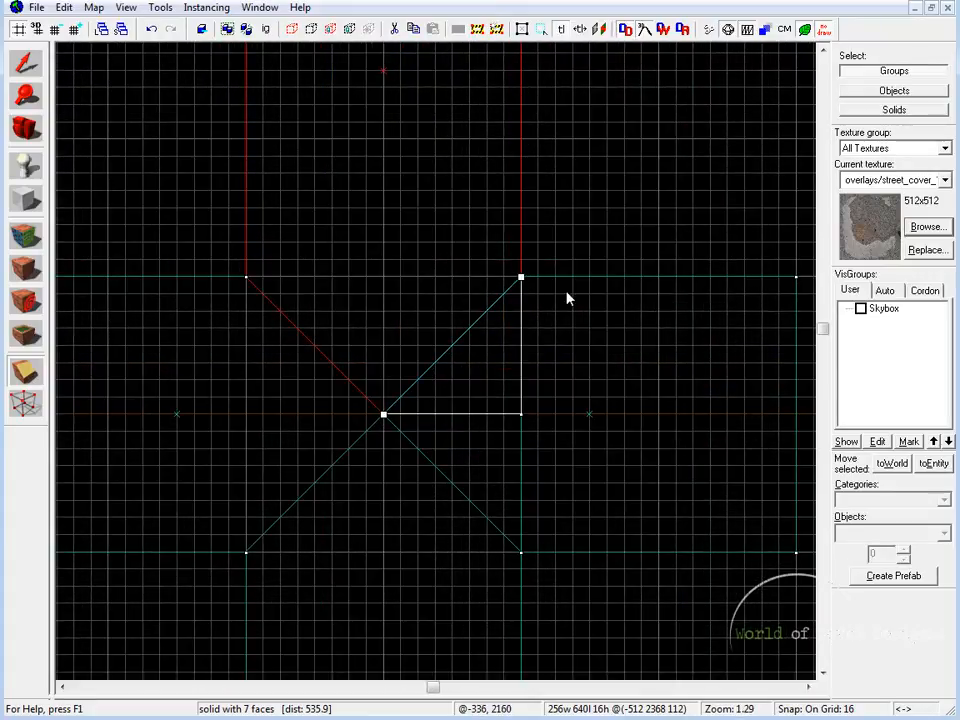
{"action": "middle_click_drag", "start_coordinate": [544, 288], "coordinate": [572, 324]}
{"action": "scroll", "coordinate": [550, 320], "scroll_direction": "up", "scroll_amount": 3}
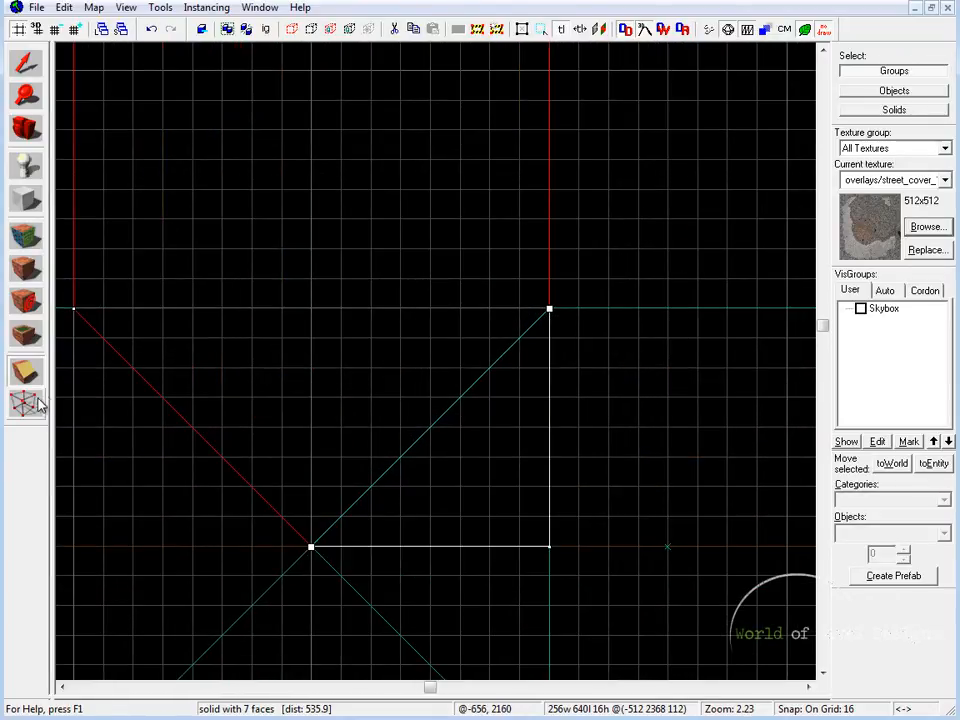
{"action": "left_click", "coordinate": [16, 365]}
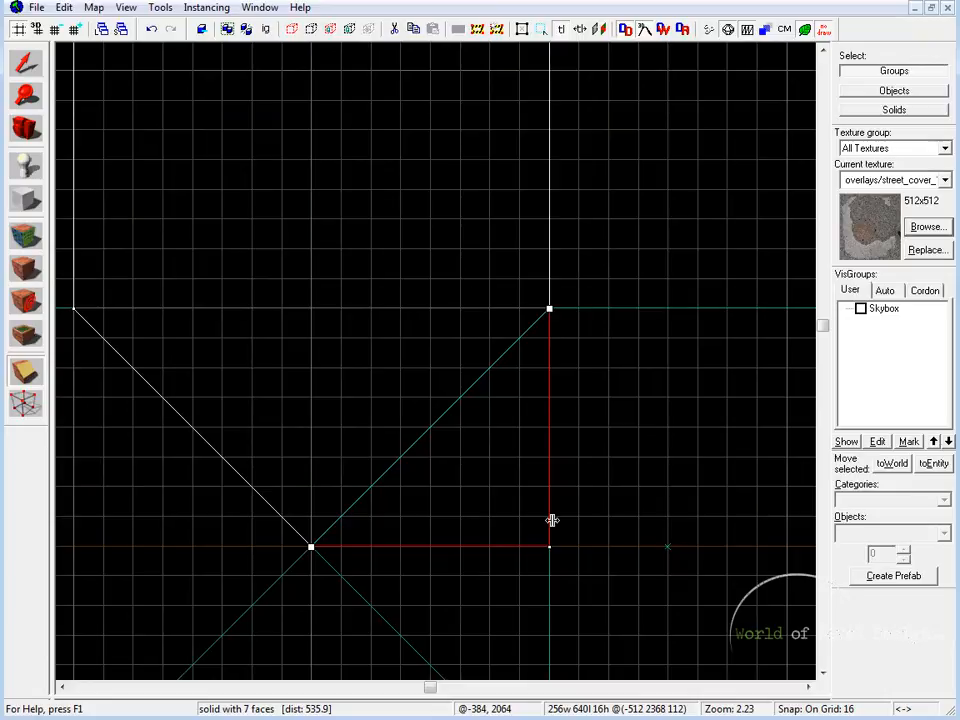
{"action": "key", "text": "shift+x"}
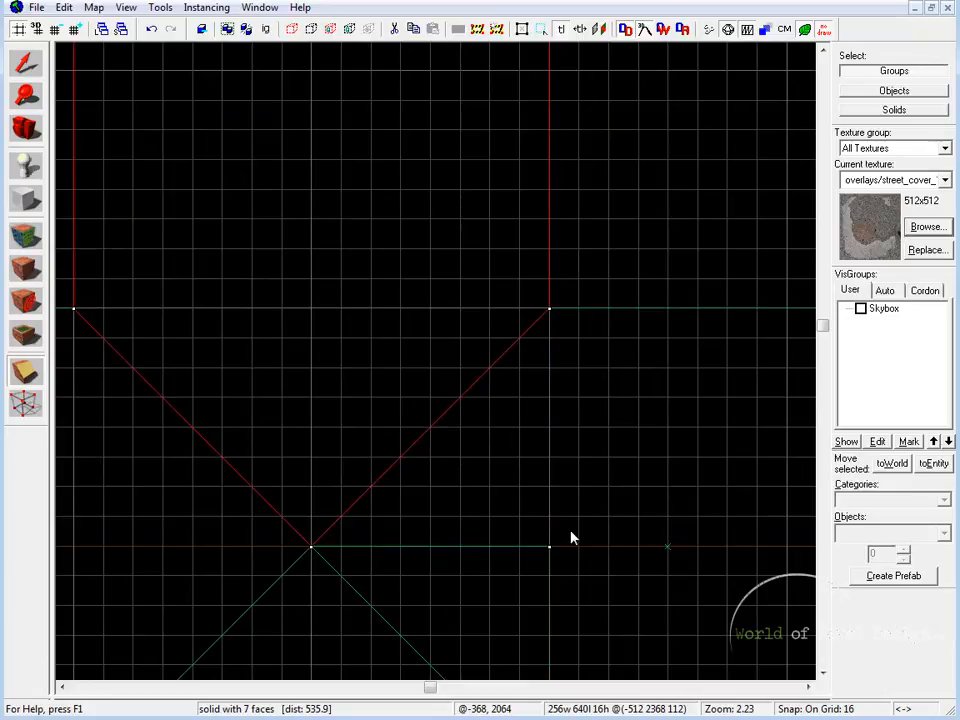
Clip the near straight road piece diagonally from the junction's center to its curb corner, keep the outer part, and deselect it
{"action": "middle_click_drag", "start_coordinate": [558, 521], "coordinate": [571, 353]}
{"action": "left_click", "coordinate": [39, 77]}
{"action": "key", "text": "shift+z"}
{"action": "left_click", "coordinate": [243, 280]}
{"action": "left_click", "coordinate": [26, 372]}
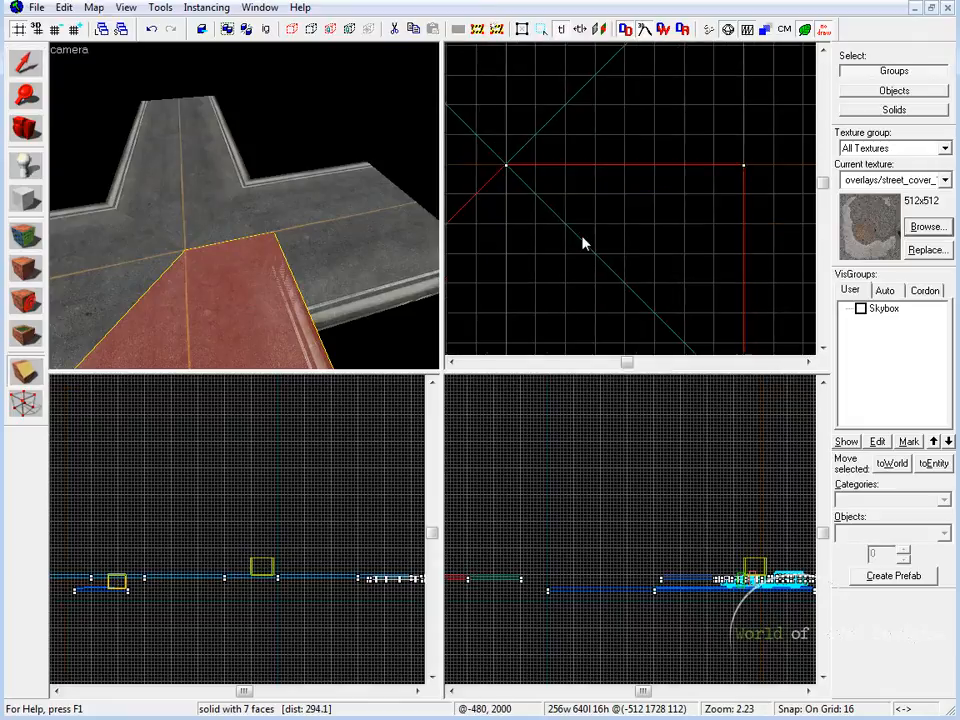
{"action": "mouse_move", "coordinate": [519, 97]}
{"action": "left_mouse_down"}
{"action": "mouse_move", "coordinate": [741, 289]}
{"action": "mouse_move", "coordinate": [755, 338]}
{"action": "left_mouse_up"}
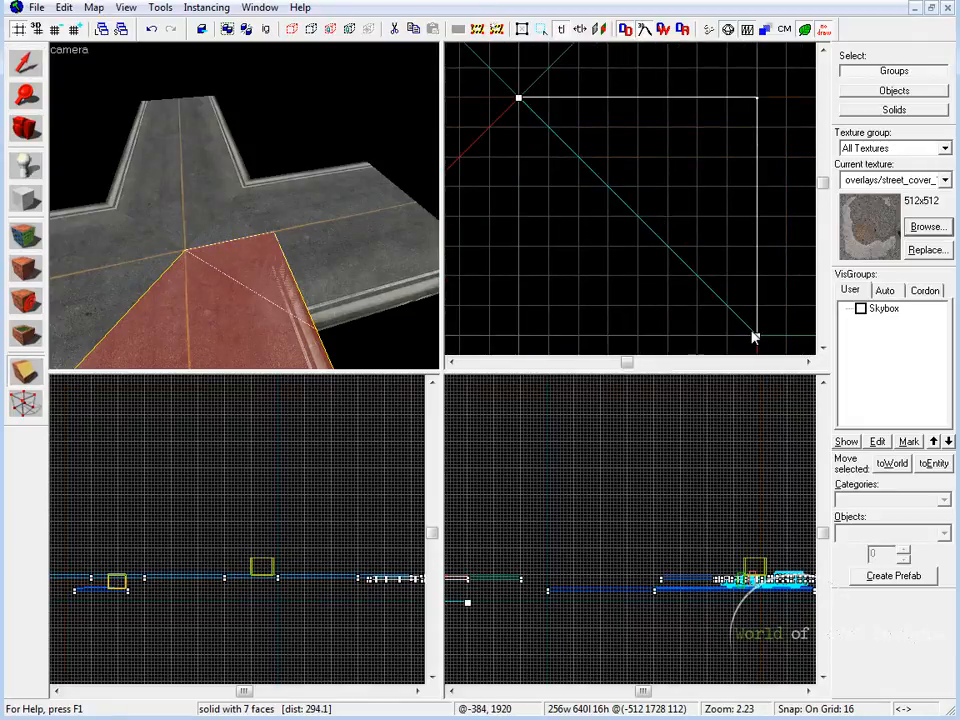
{"action": "left_click", "coordinate": [20, 376]}
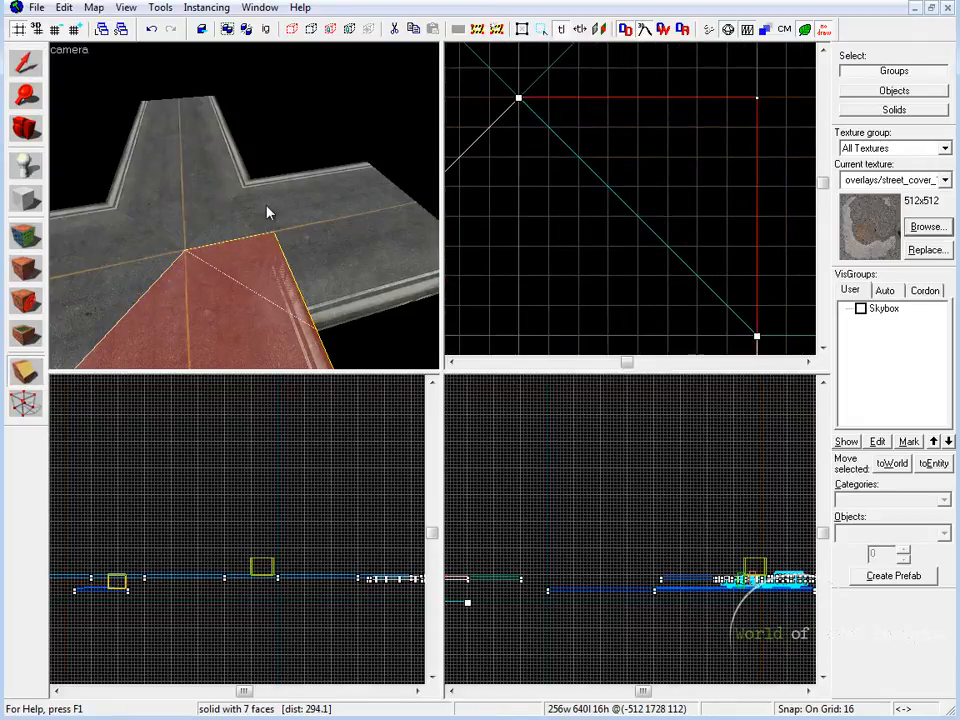
{"action": "key", "text": "Return"}
{"action": "key", "text": "shift+s"}
{"action": "left_click", "coordinate": [283, 125]}
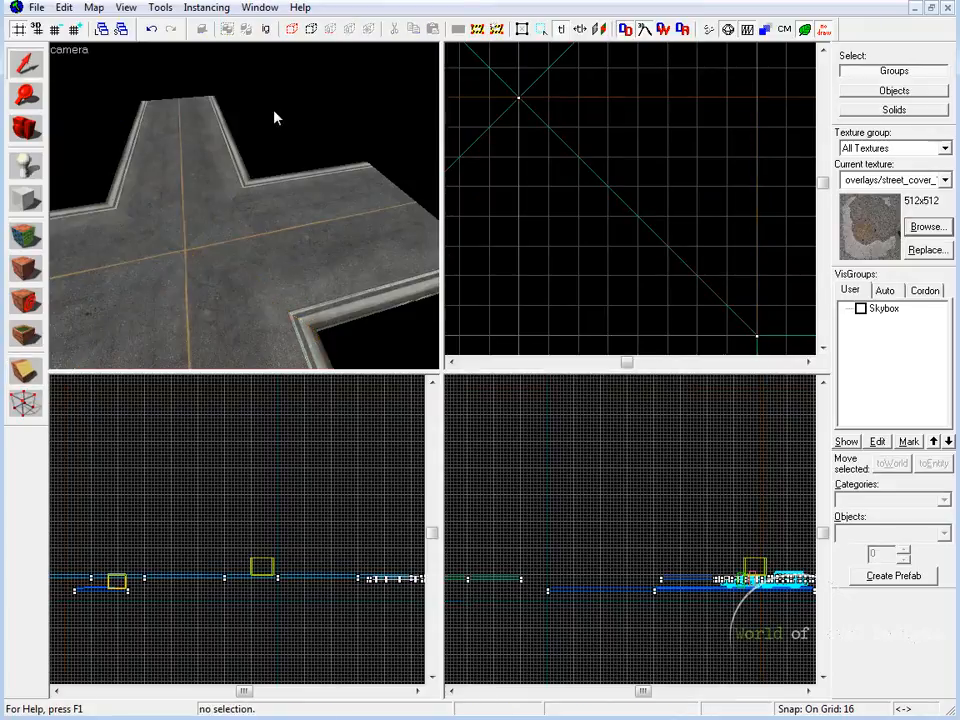
Examine the 4-way intersection from several sides, checking the clipped corners and the meeting center lines
{"action": "key", "text": "shift+z"}
{"action": "key", "text": "z"}
{"action": "key", "text": "s"}
{"action": "key", "text": "z"}
{"action": "left_click", "coordinate": [420, 414]}
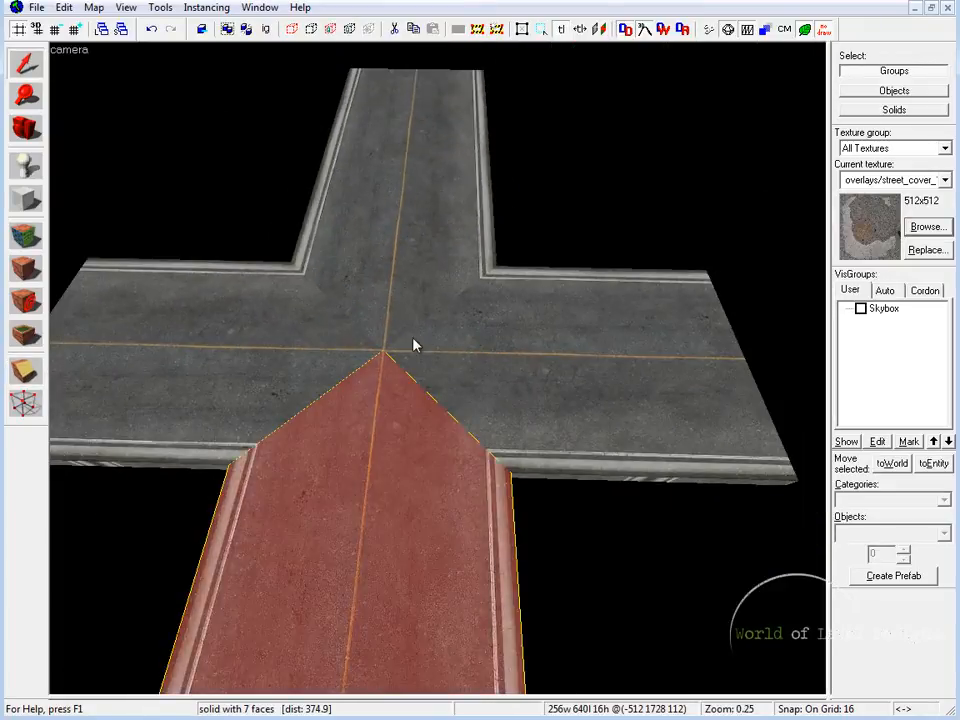
{"action": "key", "text": "z"}
{"action": "key", "text": "d"}
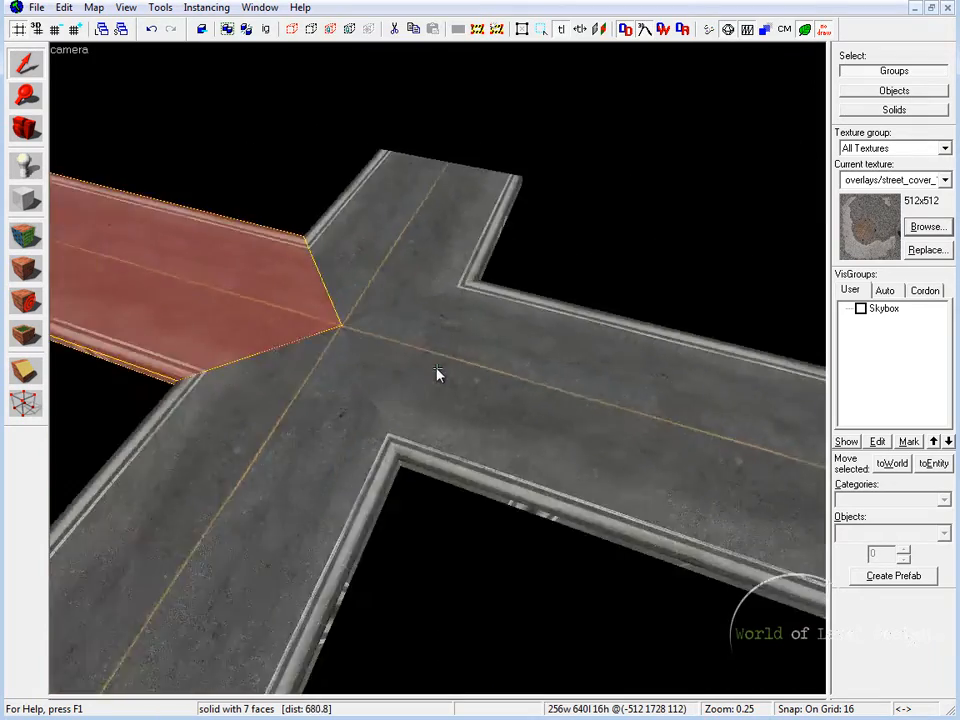
{"action": "key", "text": "d"}
{"action": "key", "text": "z"}
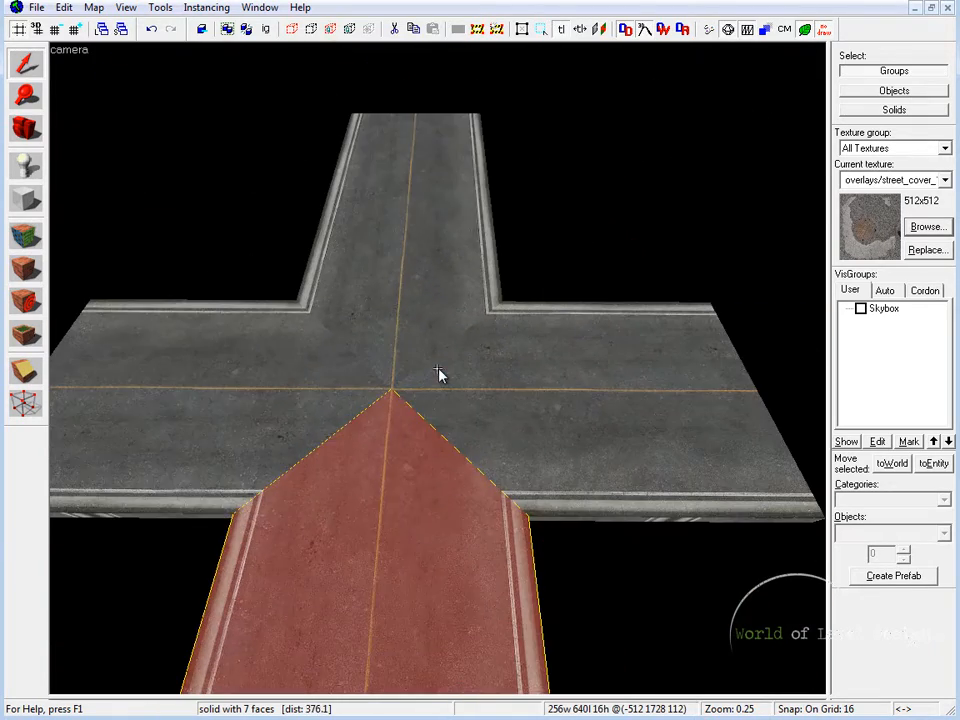
Select each of the four road pieces in turn to check their diagonal clips
{"action": "left_click", "coordinate": [415, 362]}
{"action": "left_click", "coordinate": [306, 388]}
{"action": "left_click", "coordinate": [478, 412]}
{"action": "left_click", "coordinate": [466, 503]}
Examine the center of the 4-way intersection up close, checking the seams and yellow line crossing
{"action": "key", "text": "z"}
{"action": "key", "text": "d"}
{"action": "key", "text": "w"}
{"action": "key", "text": "a"}
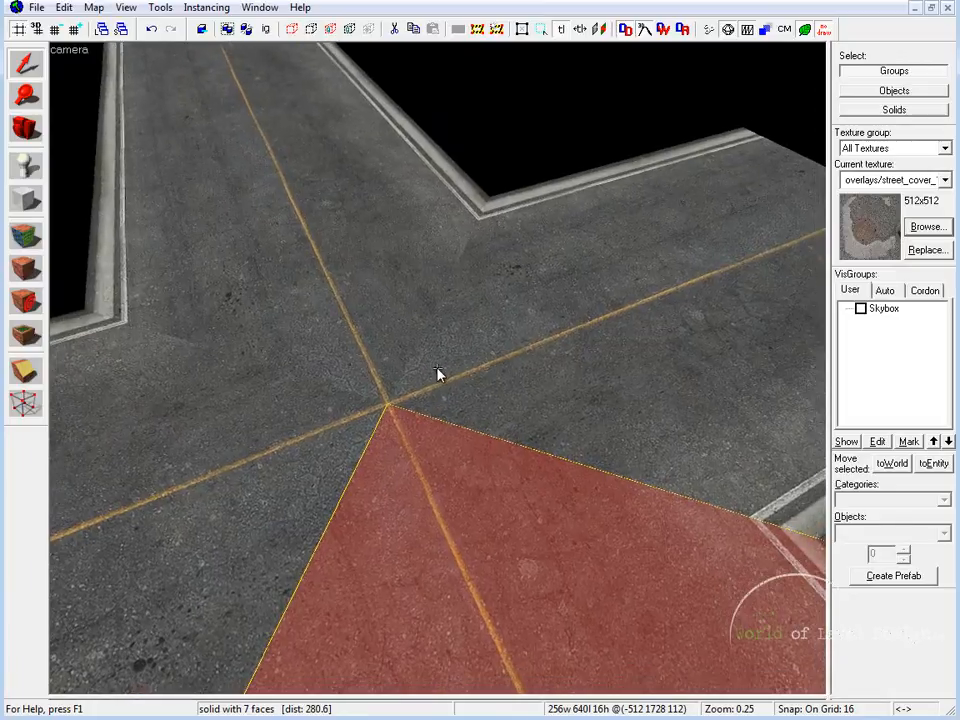
{"action": "key", "text": "d"}
{"action": "key", "text": "z"}
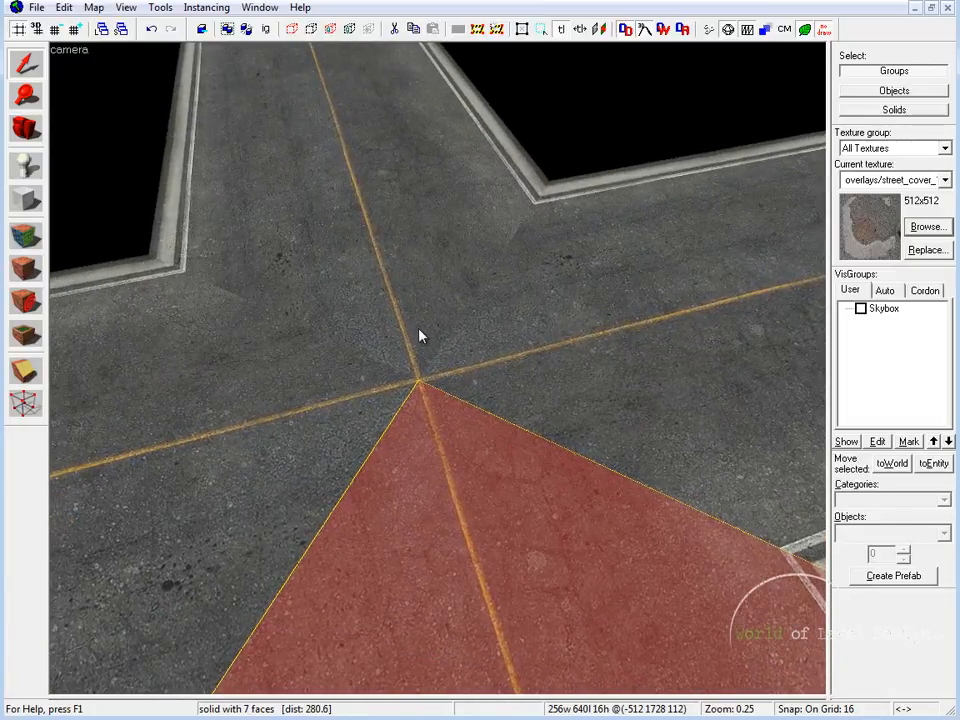
{"action": "key", "text": "z"}
{"action": "key", "text": "z"}
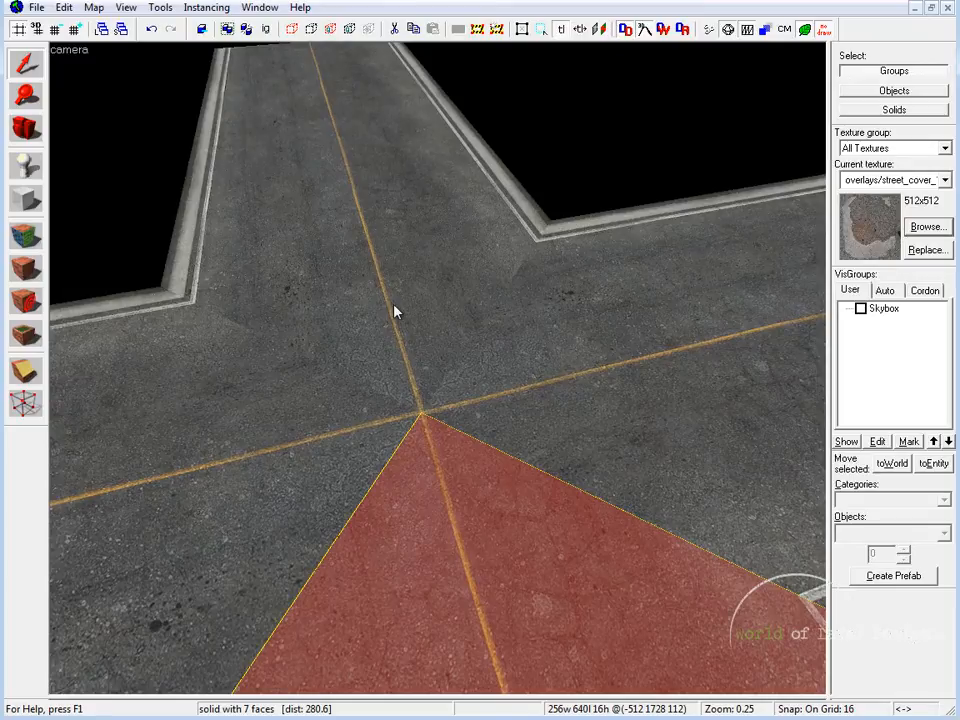
Place the 512x512 street cover overlay with the manhole on the mirrored road arm beside the intersection's center
{"action": "left_click", "coordinate": [26, 334]}
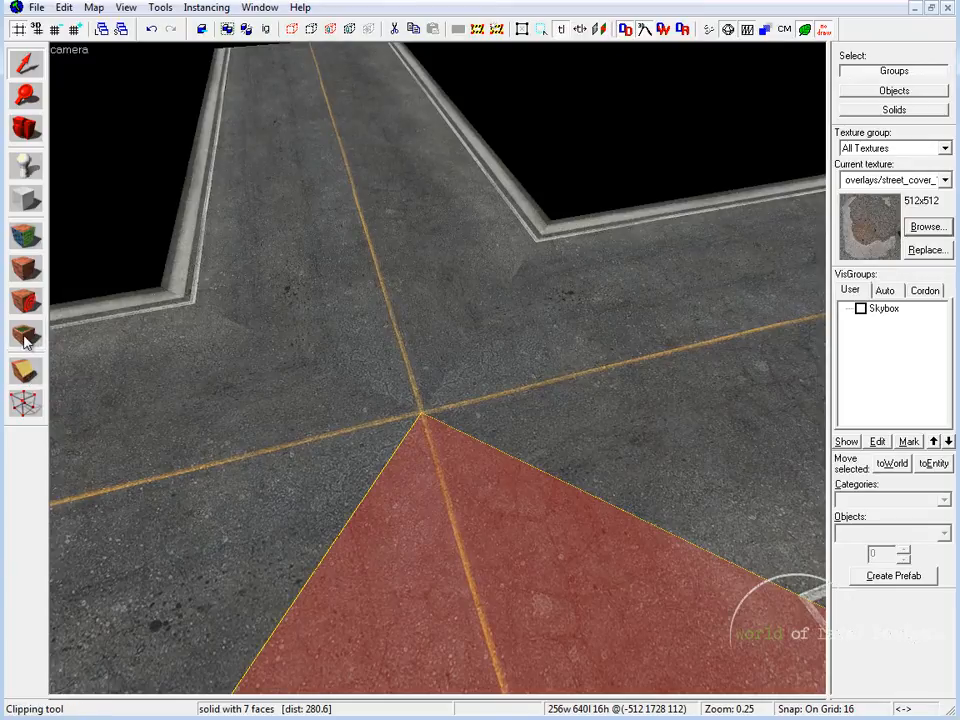
{"action": "left_click", "coordinate": [928, 226]}
{"action": "left_click", "coordinate": [838, 107]}
{"action": "key", "text": "z"}
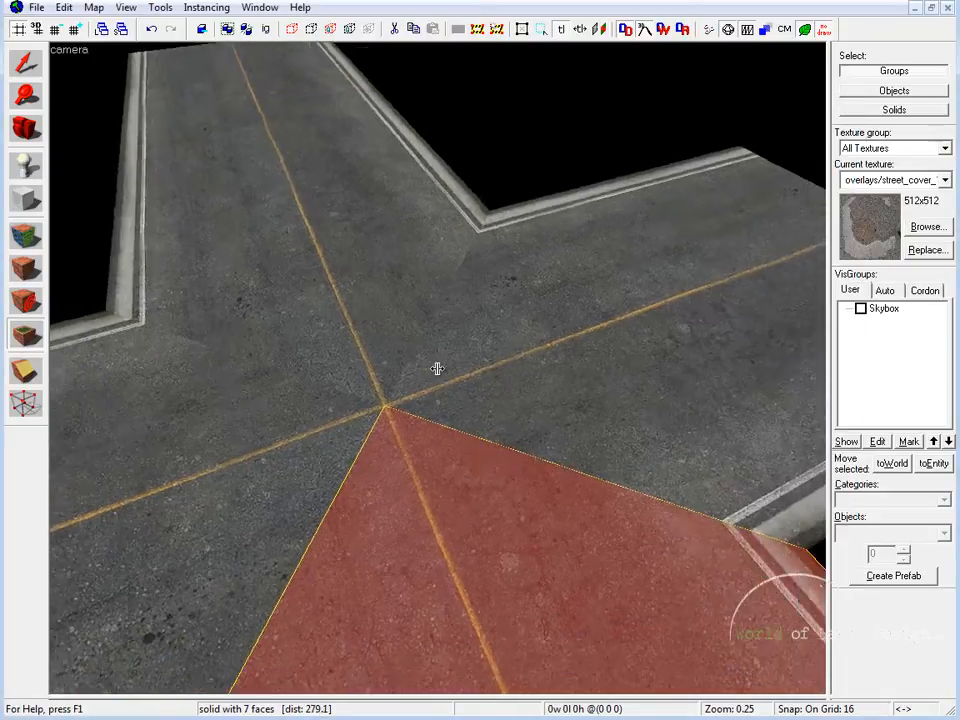
{"action": "key", "text": "z"}
{"action": "left_click", "coordinate": [510, 340]}
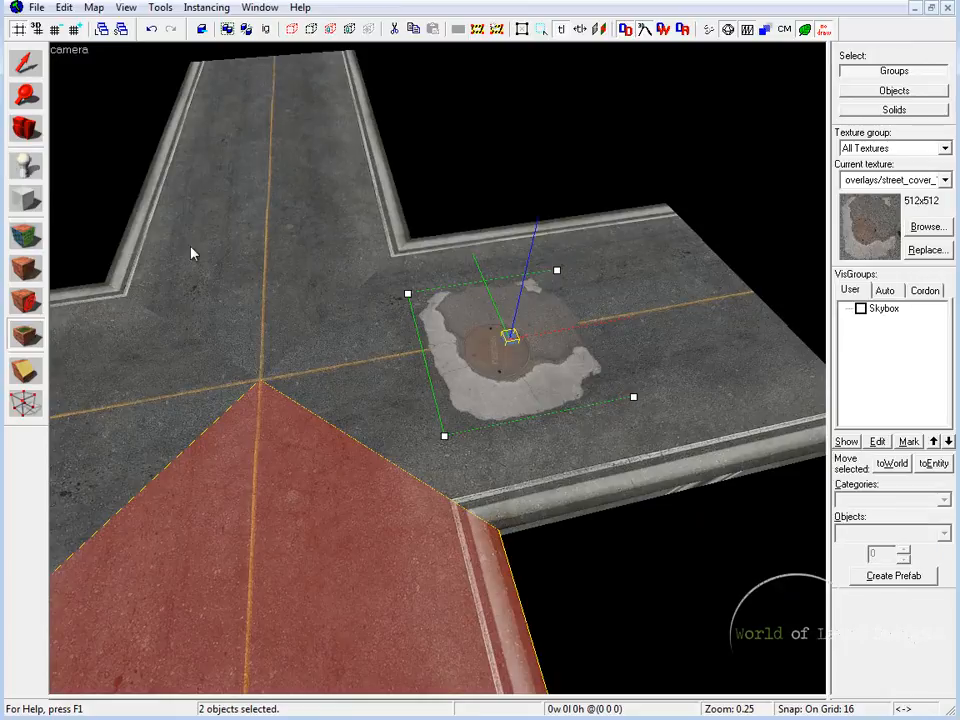
Place a street_cover_09 overlay at the intersection's center and add the top faces of all four road pieces to its brush faces
{"action": "left_click", "coordinate": [927, 227]}
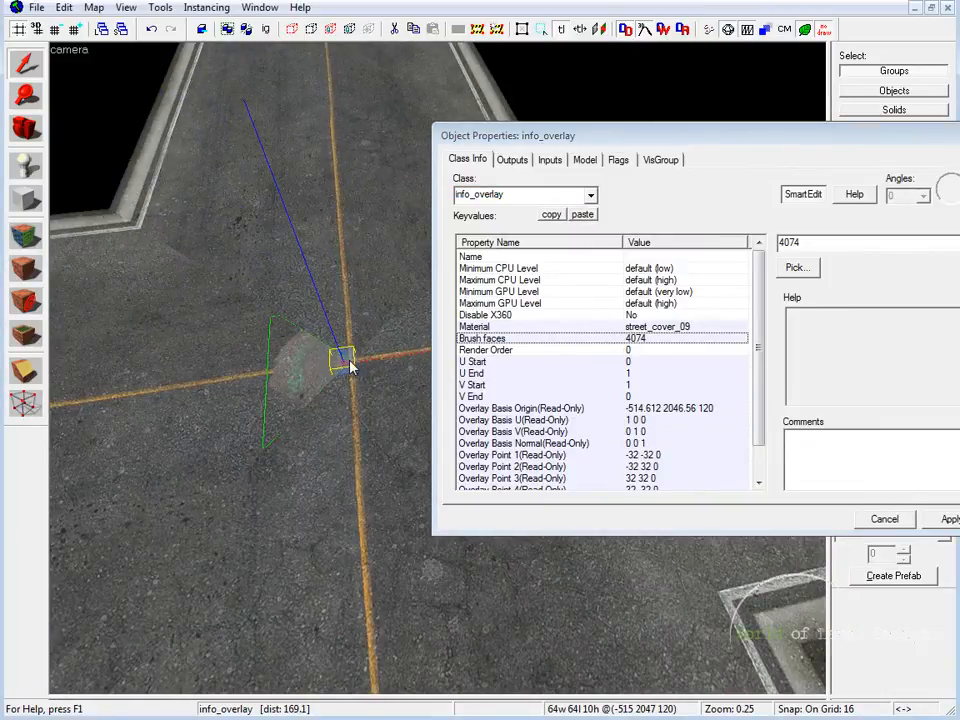
{"action": "left_click", "coordinate": [797, 267]}
{"action": "left_click", "coordinate": [300, 272]}
{"action": "left_click", "coordinate": [403, 388]}
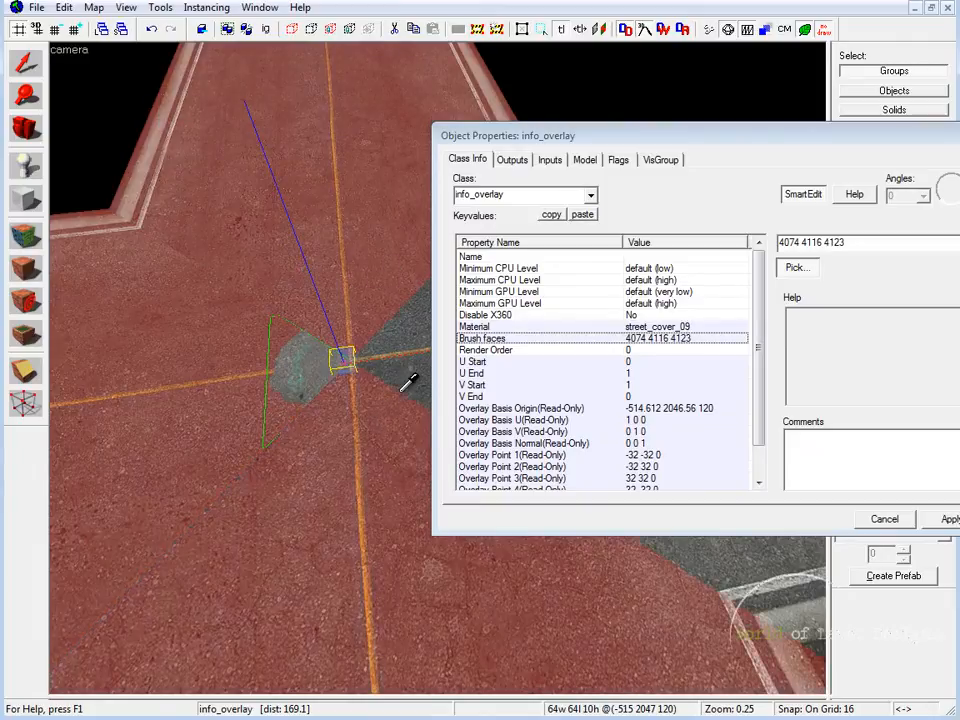
{"action": "left_click", "coordinate": [405, 338]}
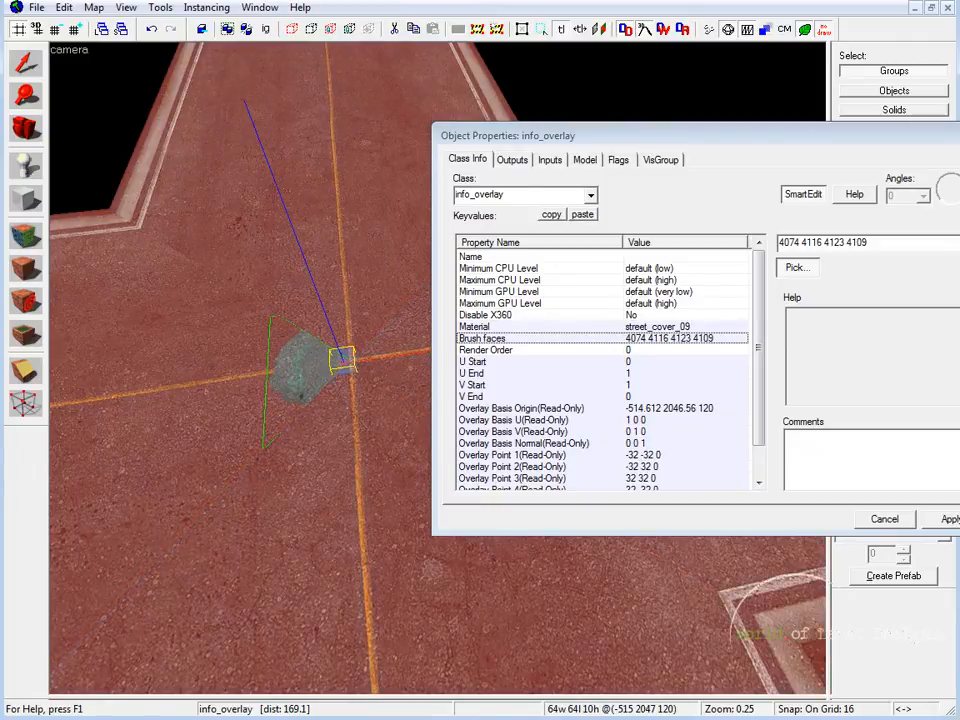
{"action": "left_click", "coordinate": [948, 519]}
{"action": "left_click", "coordinate": [884, 519]}
Enlarge the center street_cover_09 overlay to about 98.6 by 94.6 units
{"action": "left_click", "coordinate": [374, 355]}
{"action": "left_click", "coordinate": [344, 362]}
{"action": "key", "text": "shift+z"}
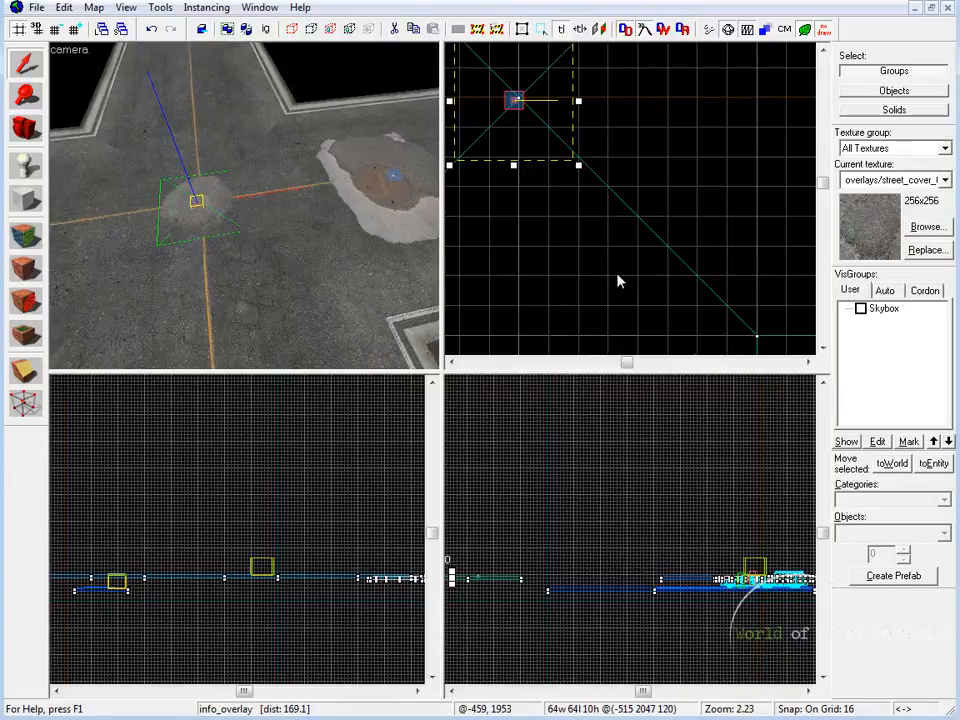
{"action": "middle_click_drag", "start_coordinate": [587, 199], "coordinate": [645, 302]}
{"action": "left_click_drag", "start_coordinate": [663, 305], "coordinate": [684, 332]}
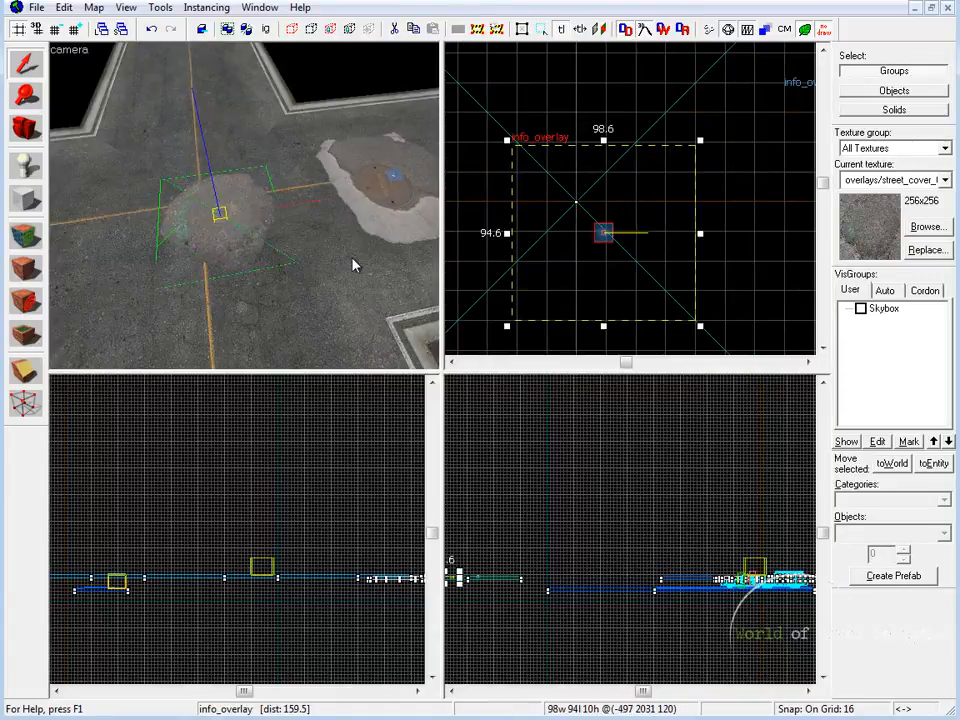
Examine both overlays from above and view the finished intersection in the running Left 4 Dead 2 game
{"action": "key", "text": "shift+z"}
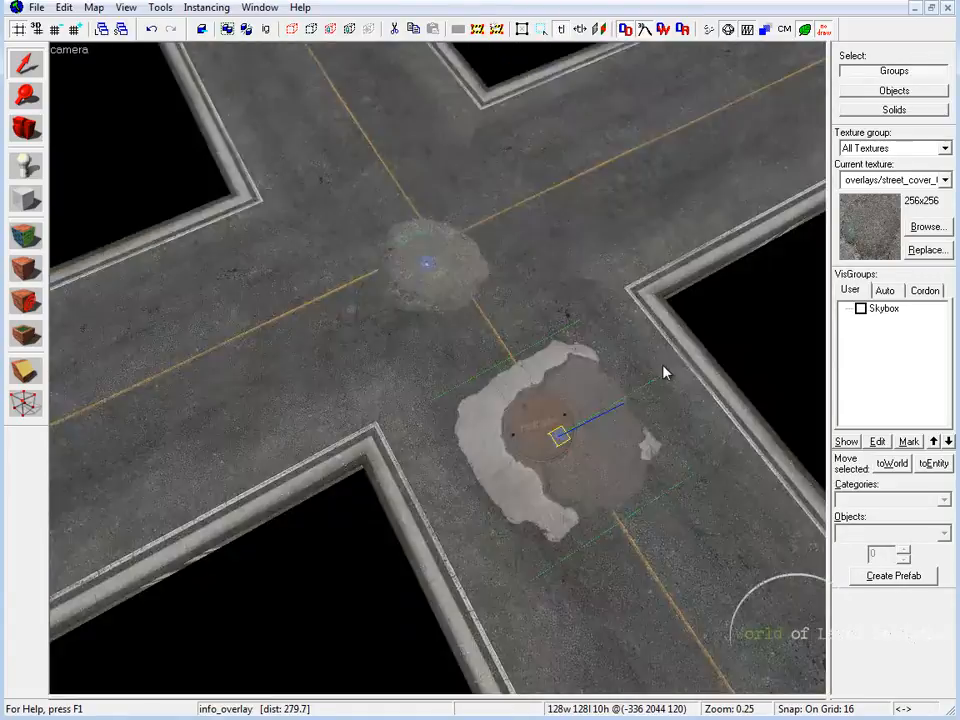
{"action": "key", "text": "shift+z"}
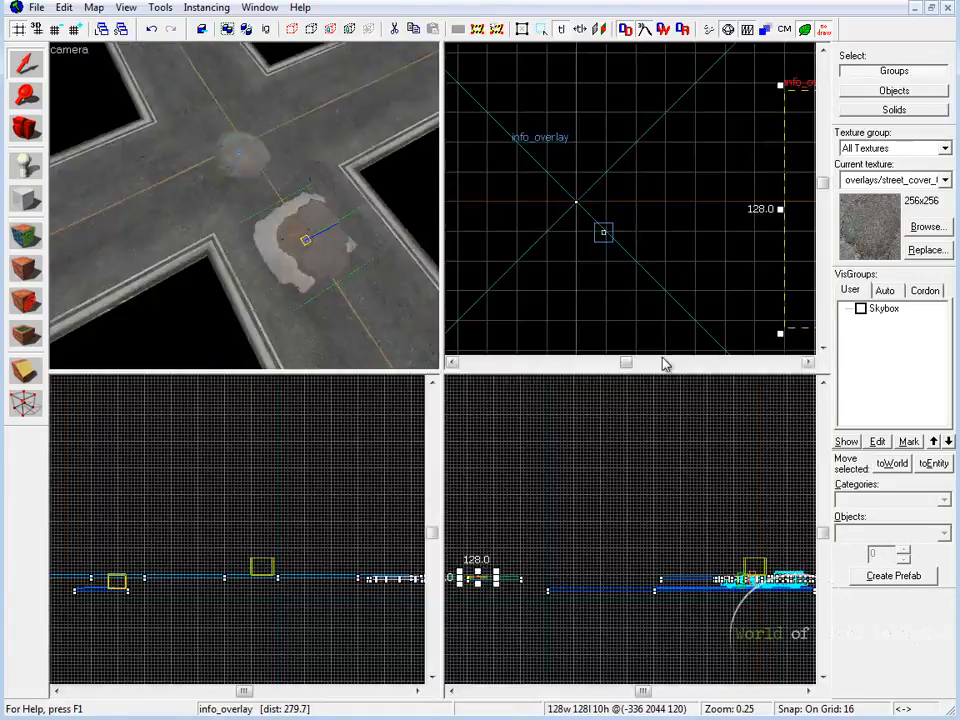
{"action": "key", "text": "Right"}
{"action": "key", "text": "Right"}
{"action": "scroll", "coordinate": [628, 255], "scroll_direction": "down", "scroll_amount": 4}
{"action": "key", "text": "Right"}
{"action": "key", "text": "Right"}
{"action": "left_click_drag", "start_coordinate": [480, 229], "coordinate": [610, 200]}
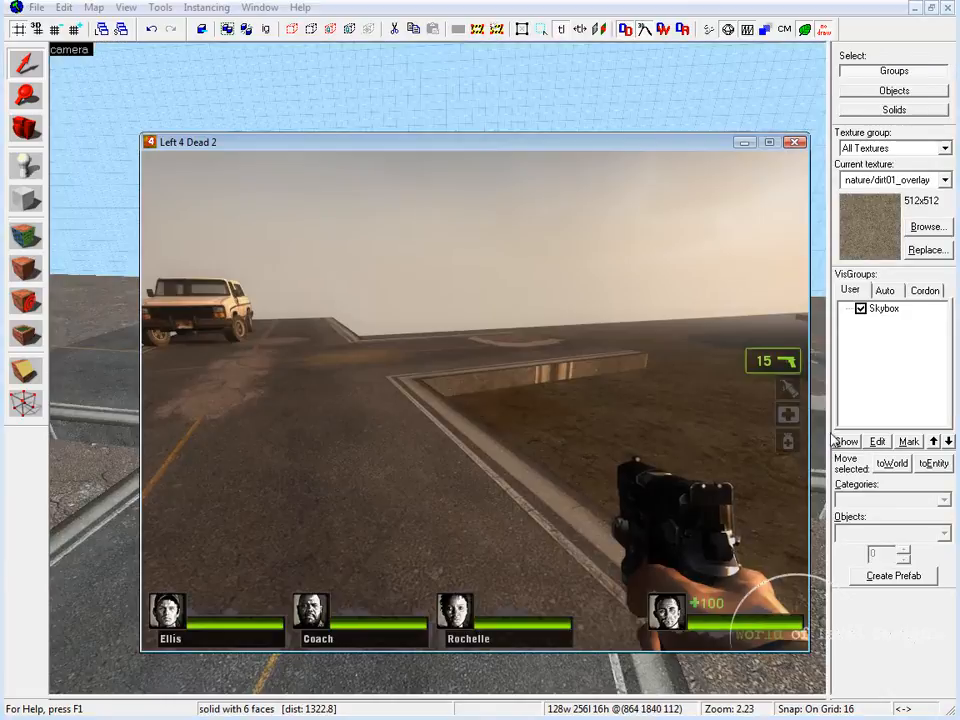
Walk around the 4-way intersection in the game and examine how the overlays cover its central seams from several sides
{"action": "key", "text": "w"}
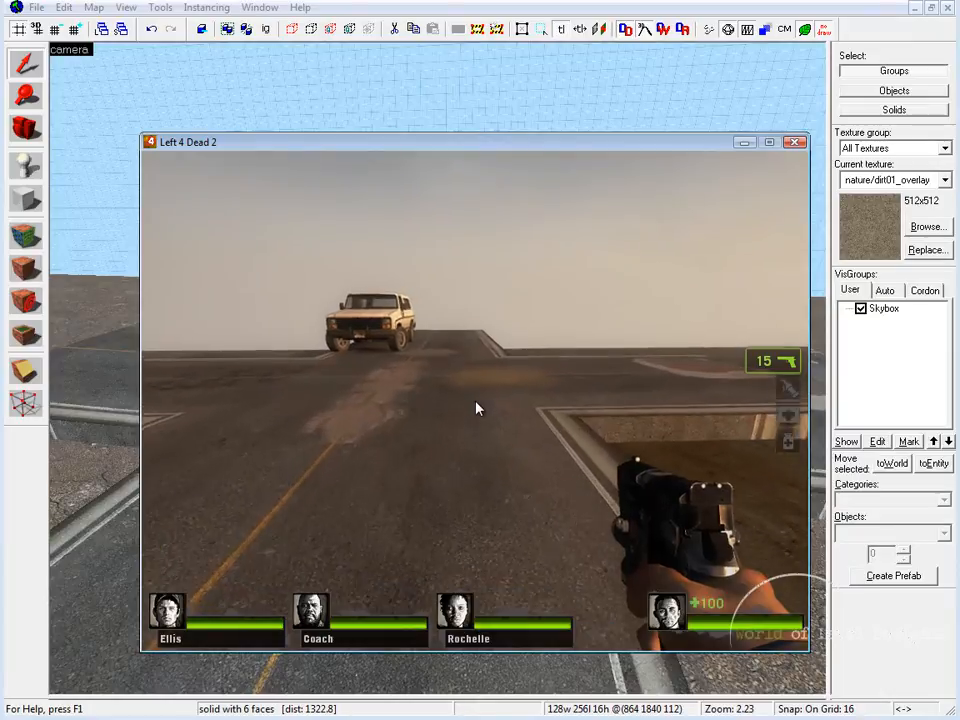
{"action": "key", "text": "w"}
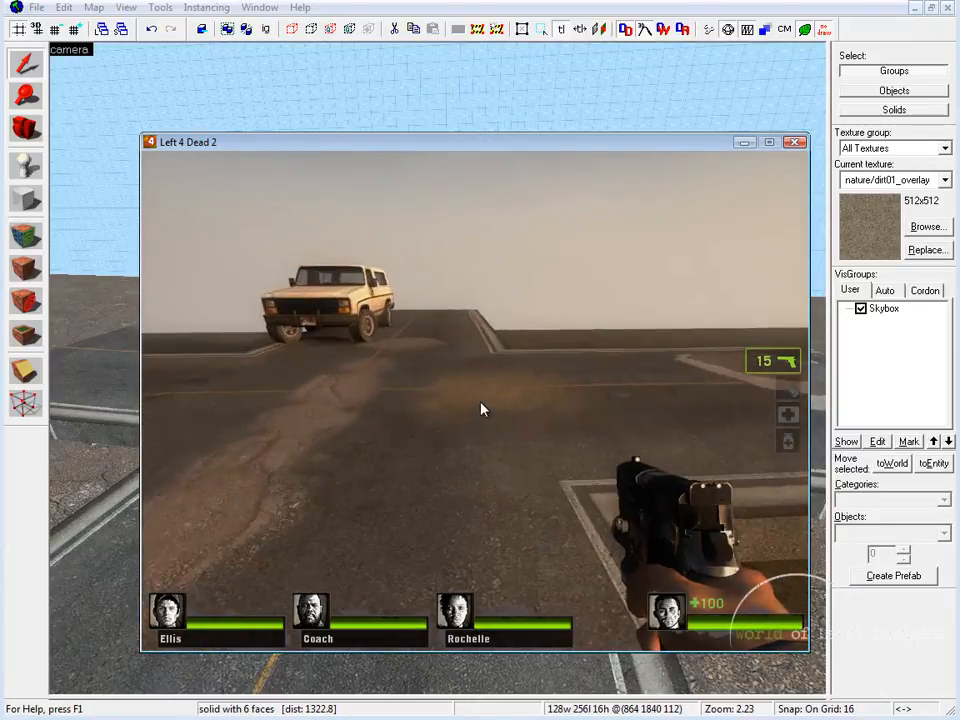
{"action": "key", "text": "s"}
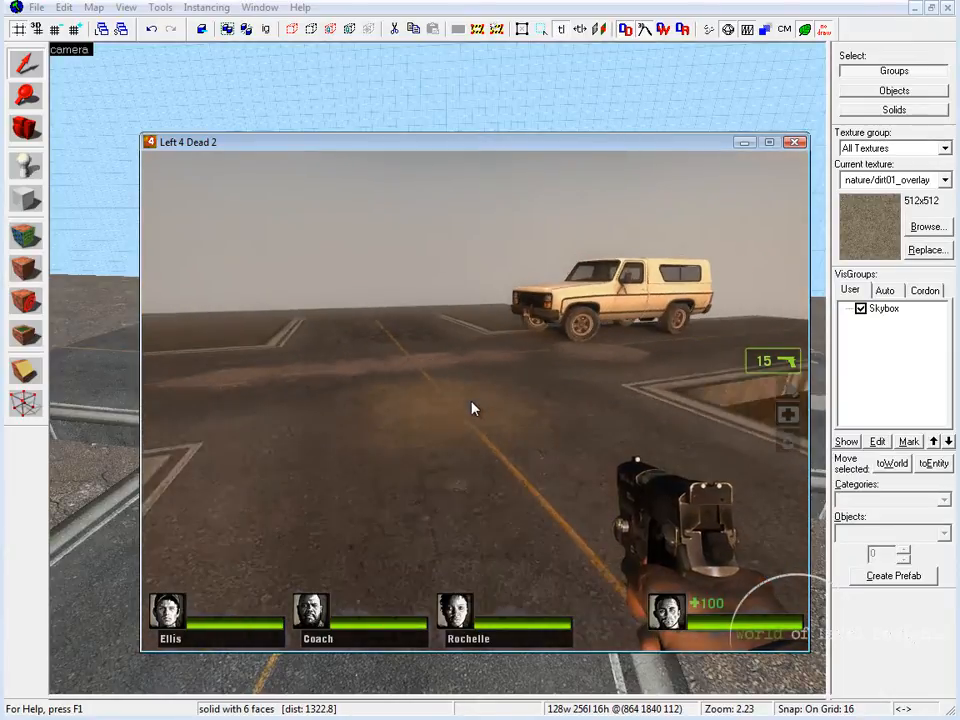
{"action": "key", "text": "w"}
{"action": "key", "text": "w"}
{"action": "key", "text": "a"}
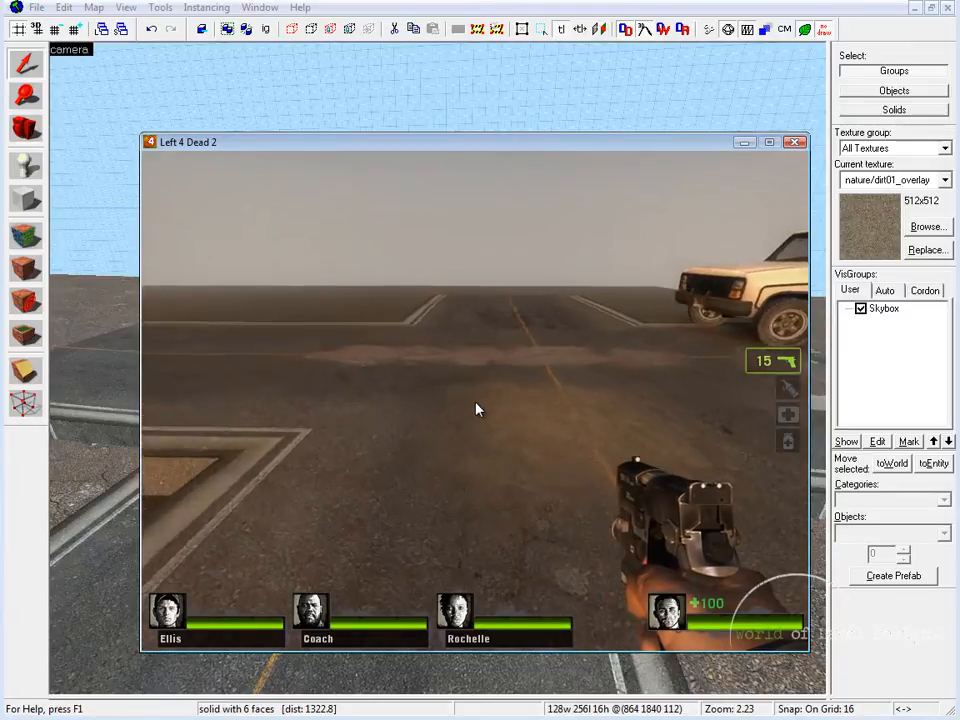
{"action": "key", "text": "s"}
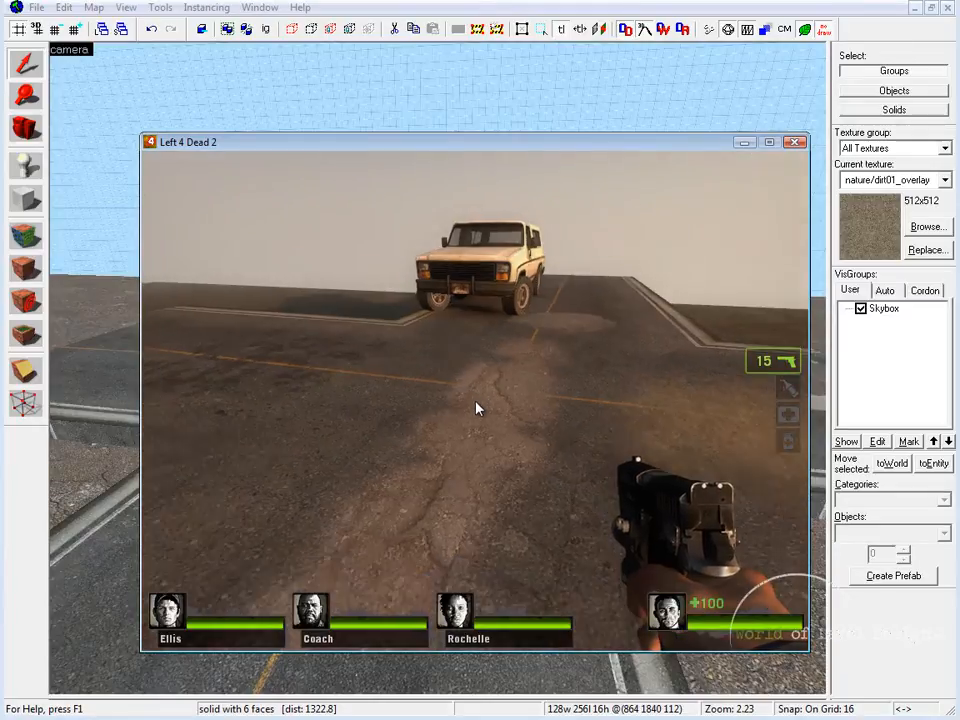
{"action": "key", "text": "s"}
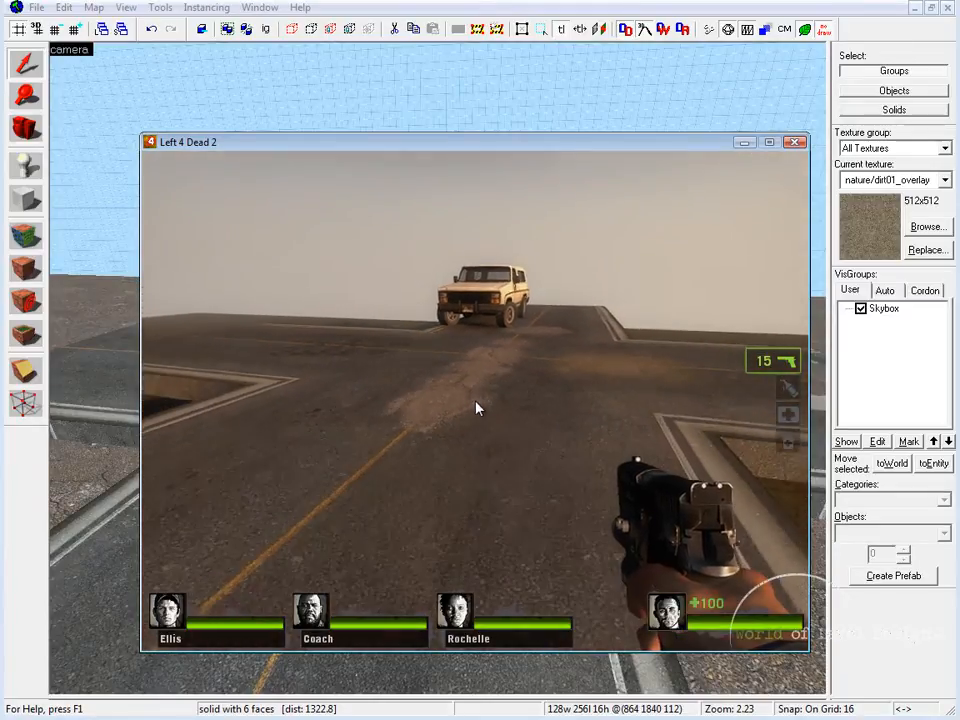
{"action": "key", "text": "d"}
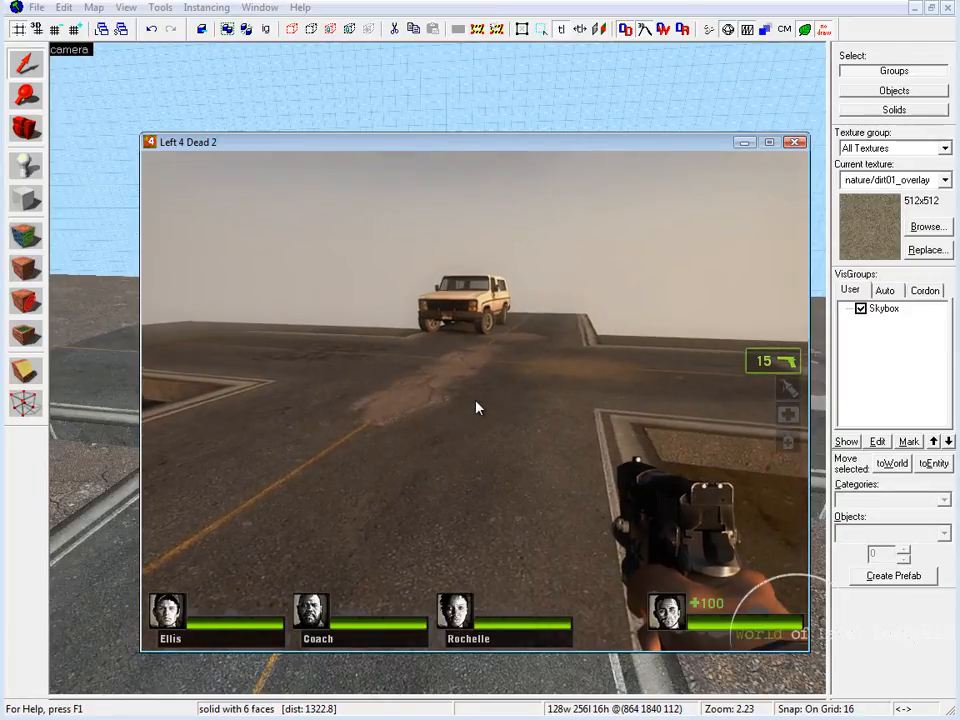